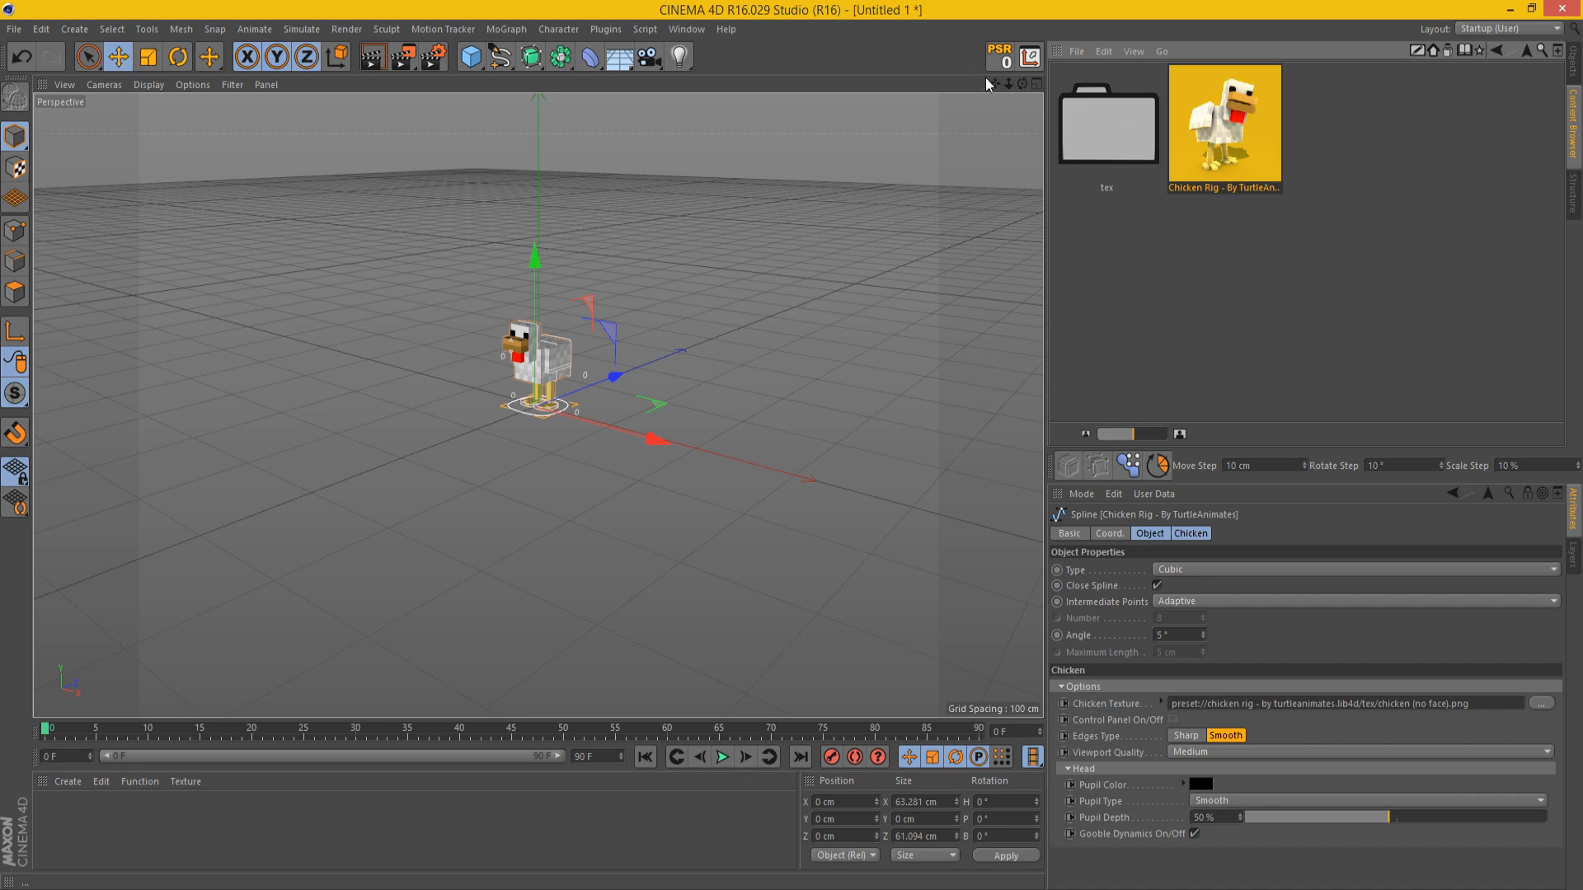
Step: Frame the chicken rig up close and show only its custom Chicken options
drag(1007, 84, 995, 114)
click(1574, 72)
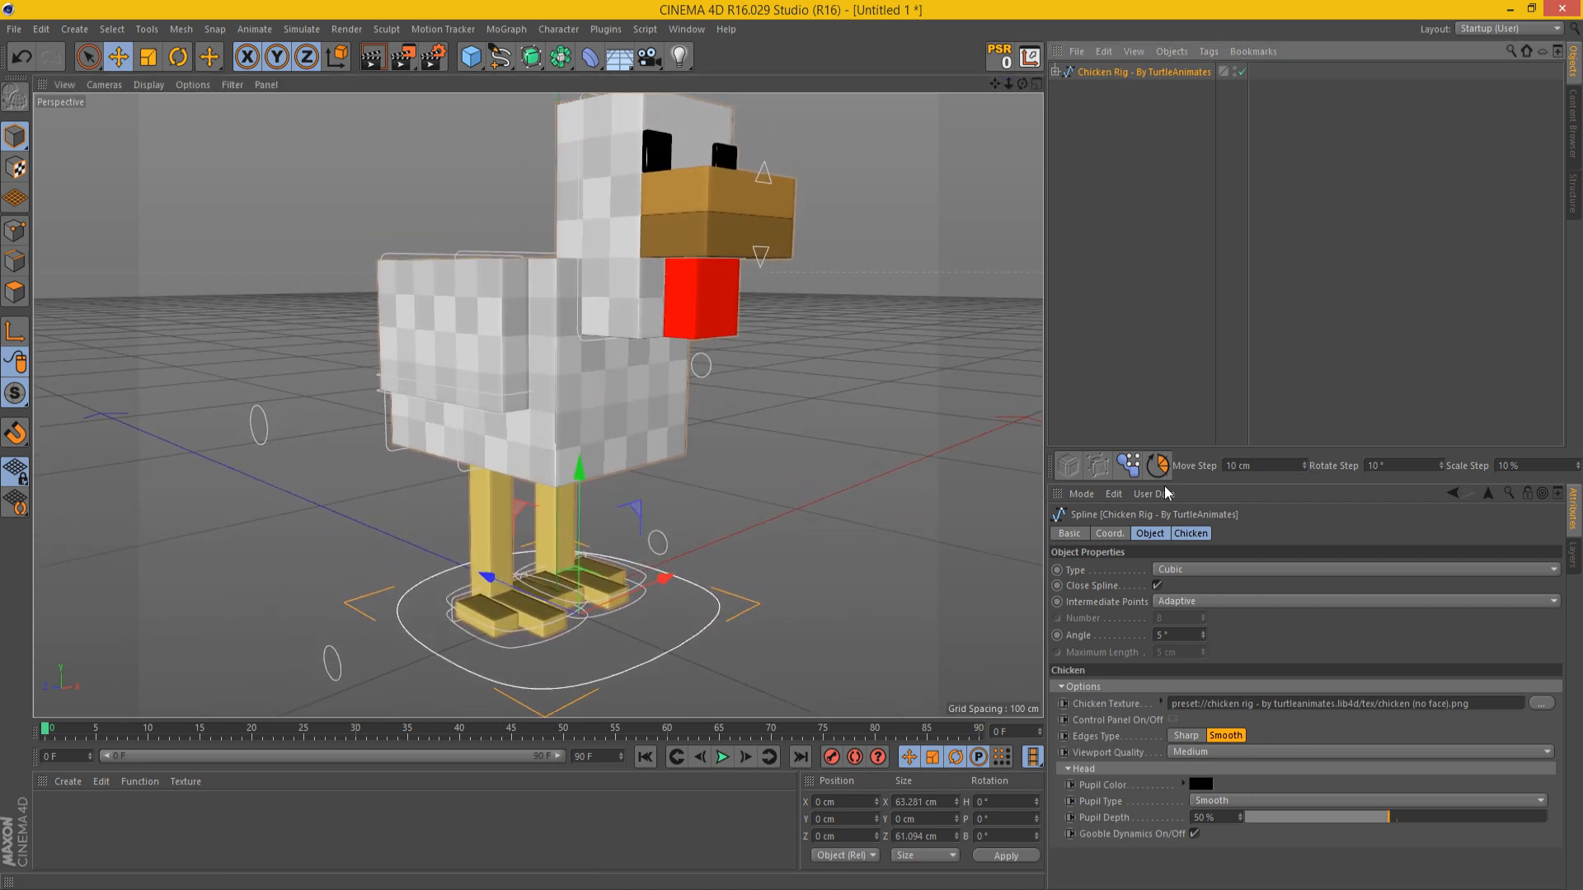
click(1190, 533)
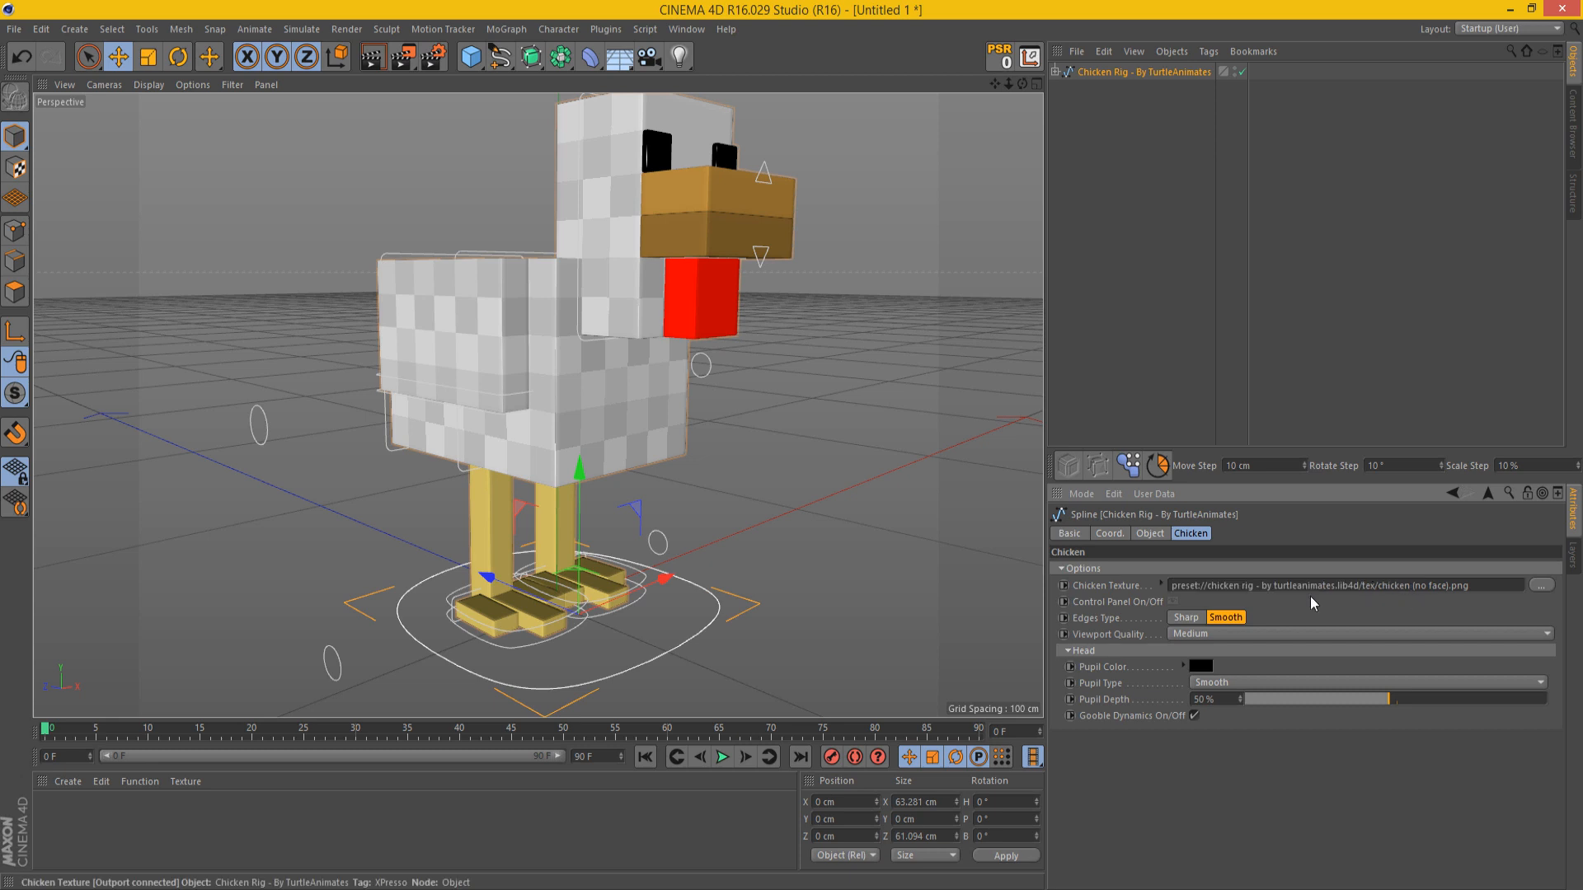
Step: Switch the rig's control panel on and back off, and try the Sharp edges type
click(1173, 602)
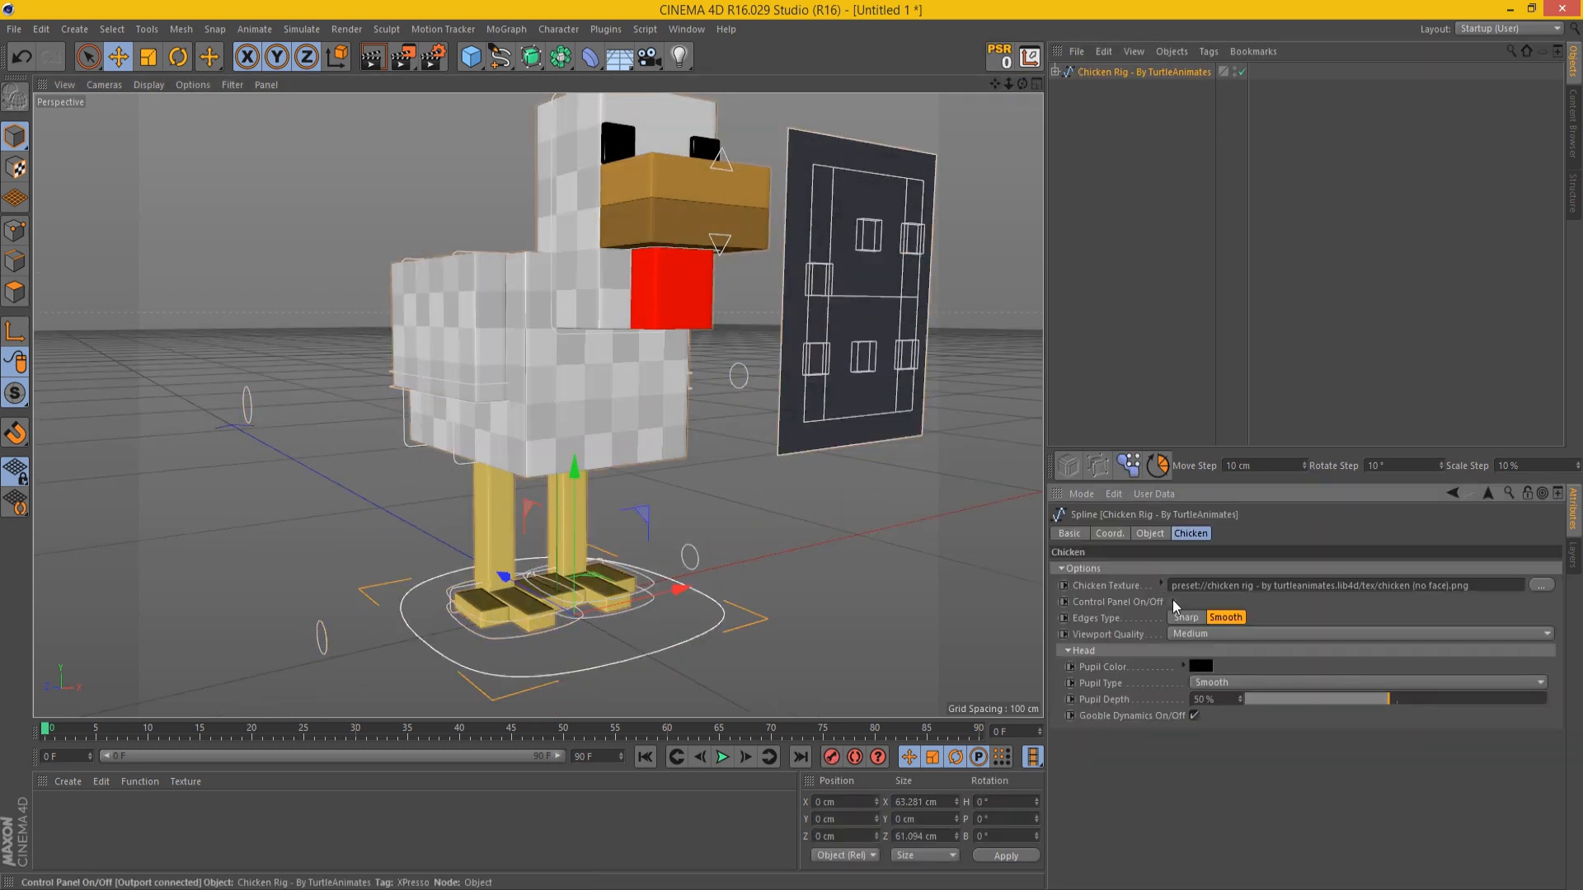
click(1172, 601)
drag(995, 91, 1013, 137)
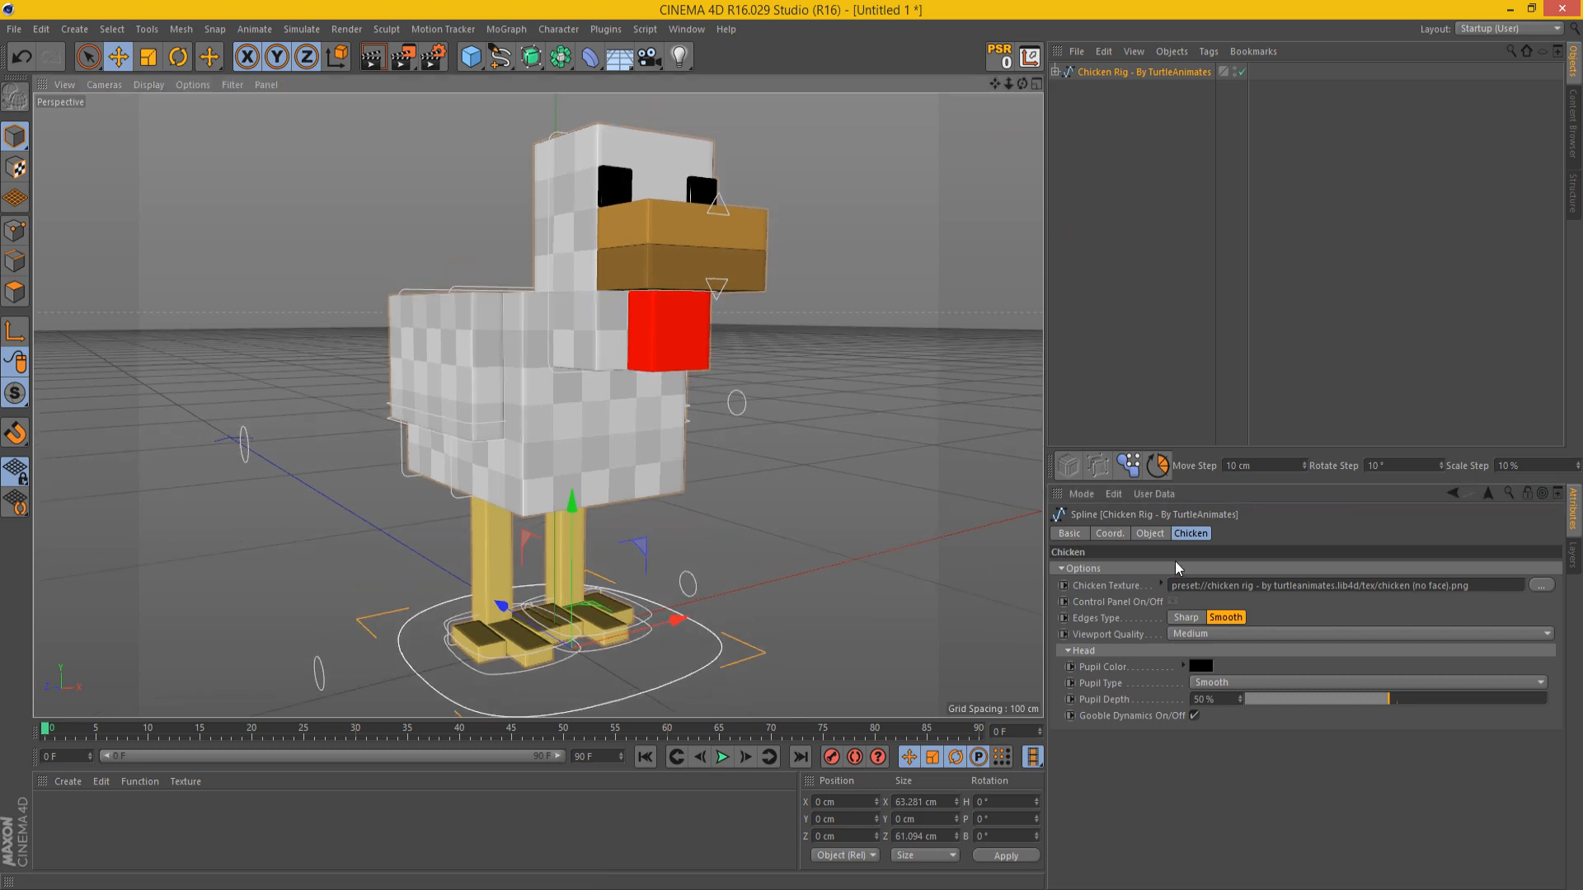
click(1184, 618)
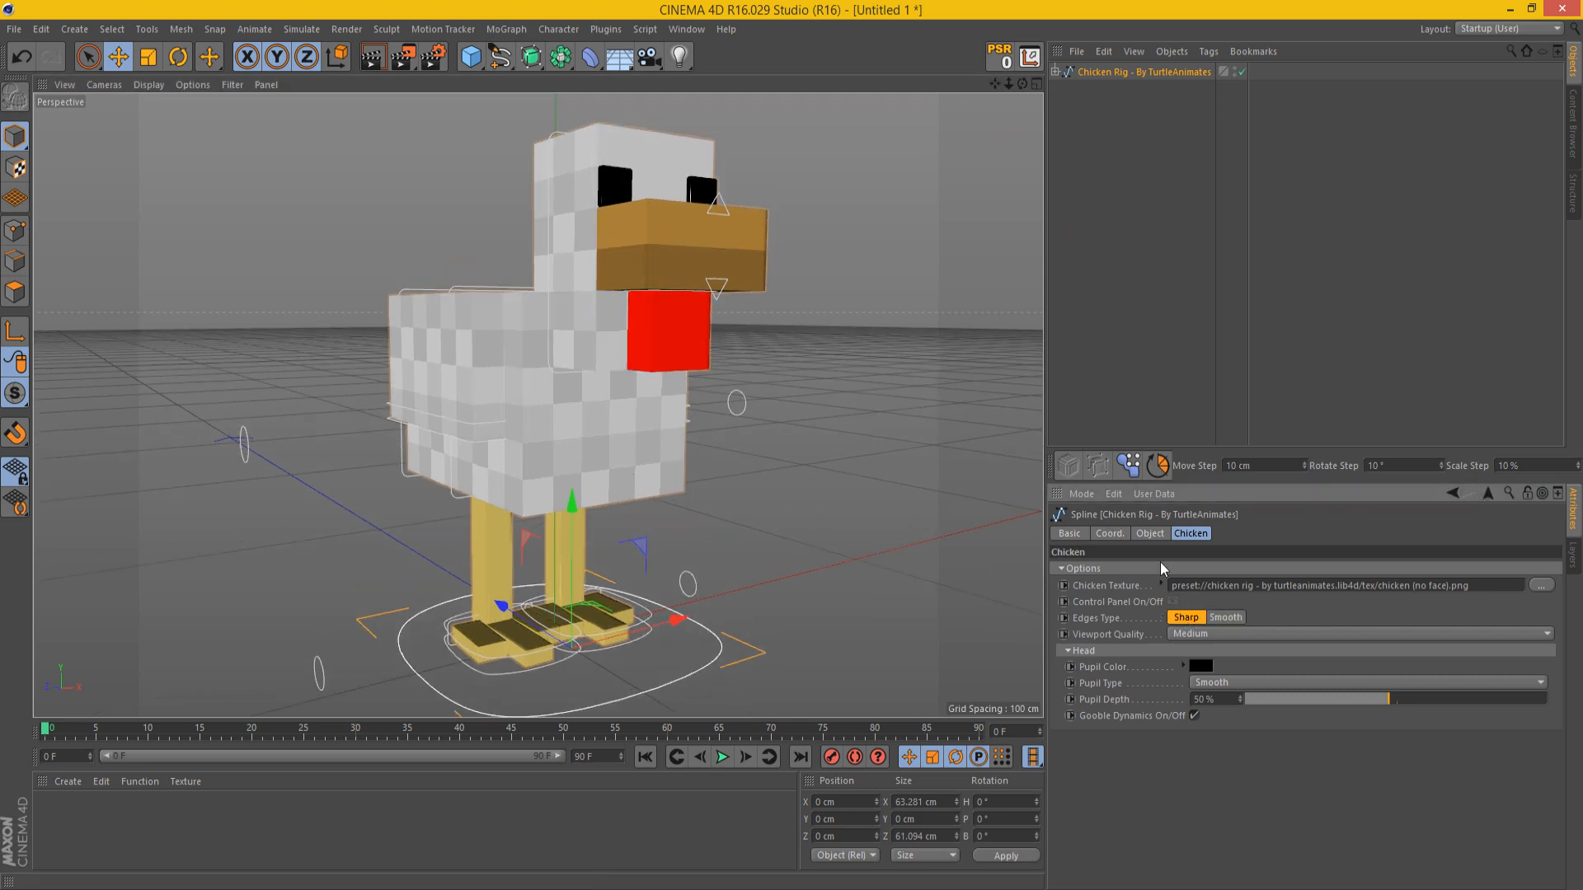
Step: Set the rig's Viewport Quality to Low and render the perspective view to check the chicken
click(1202, 634)
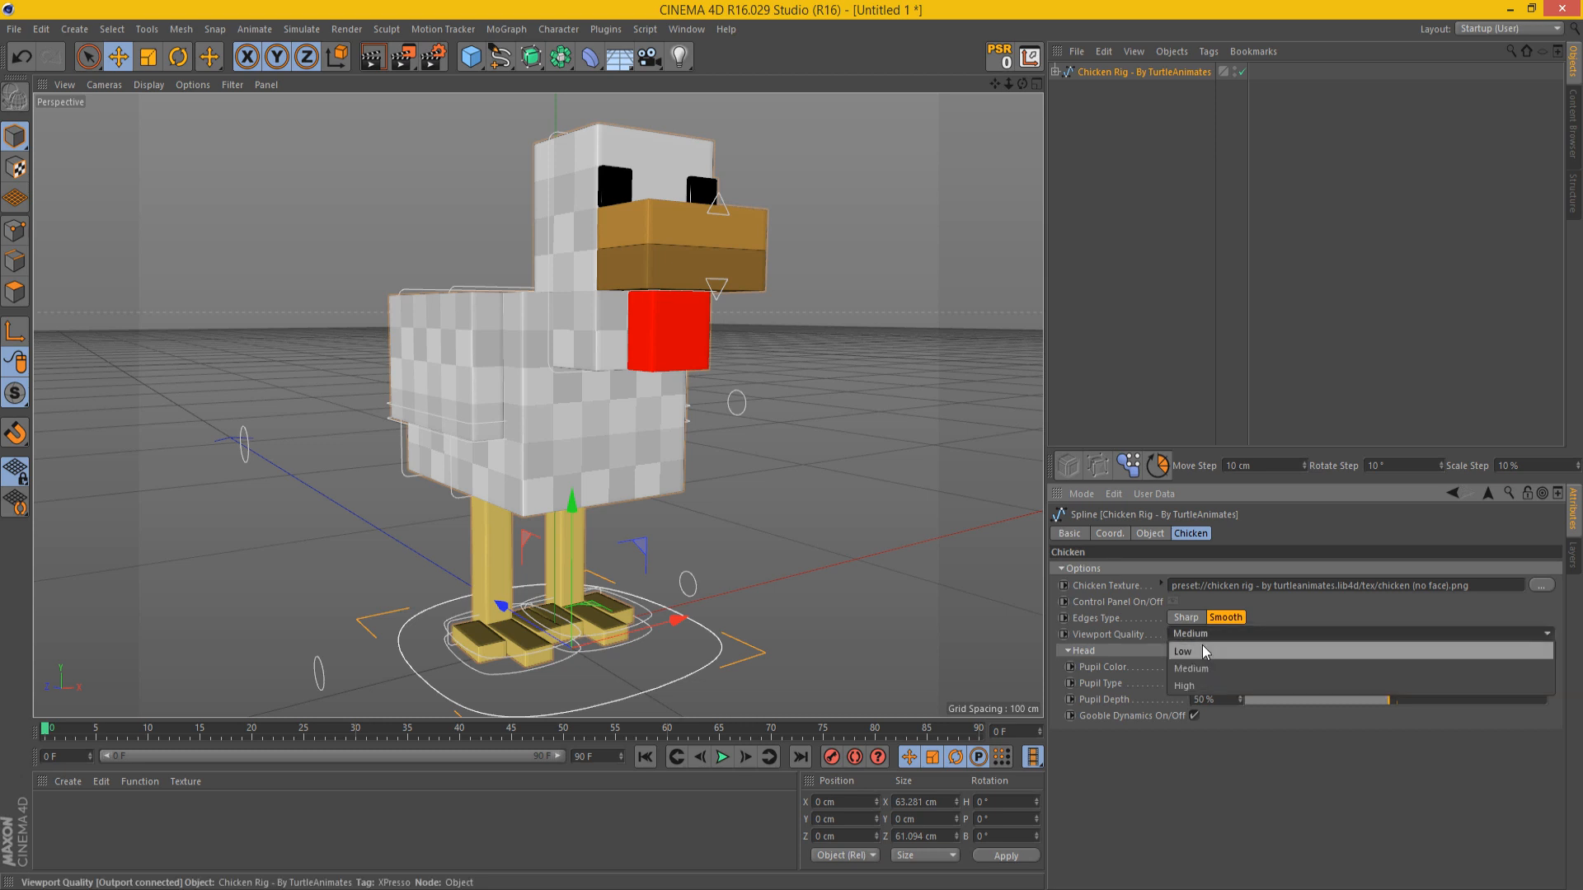
click(1202, 650)
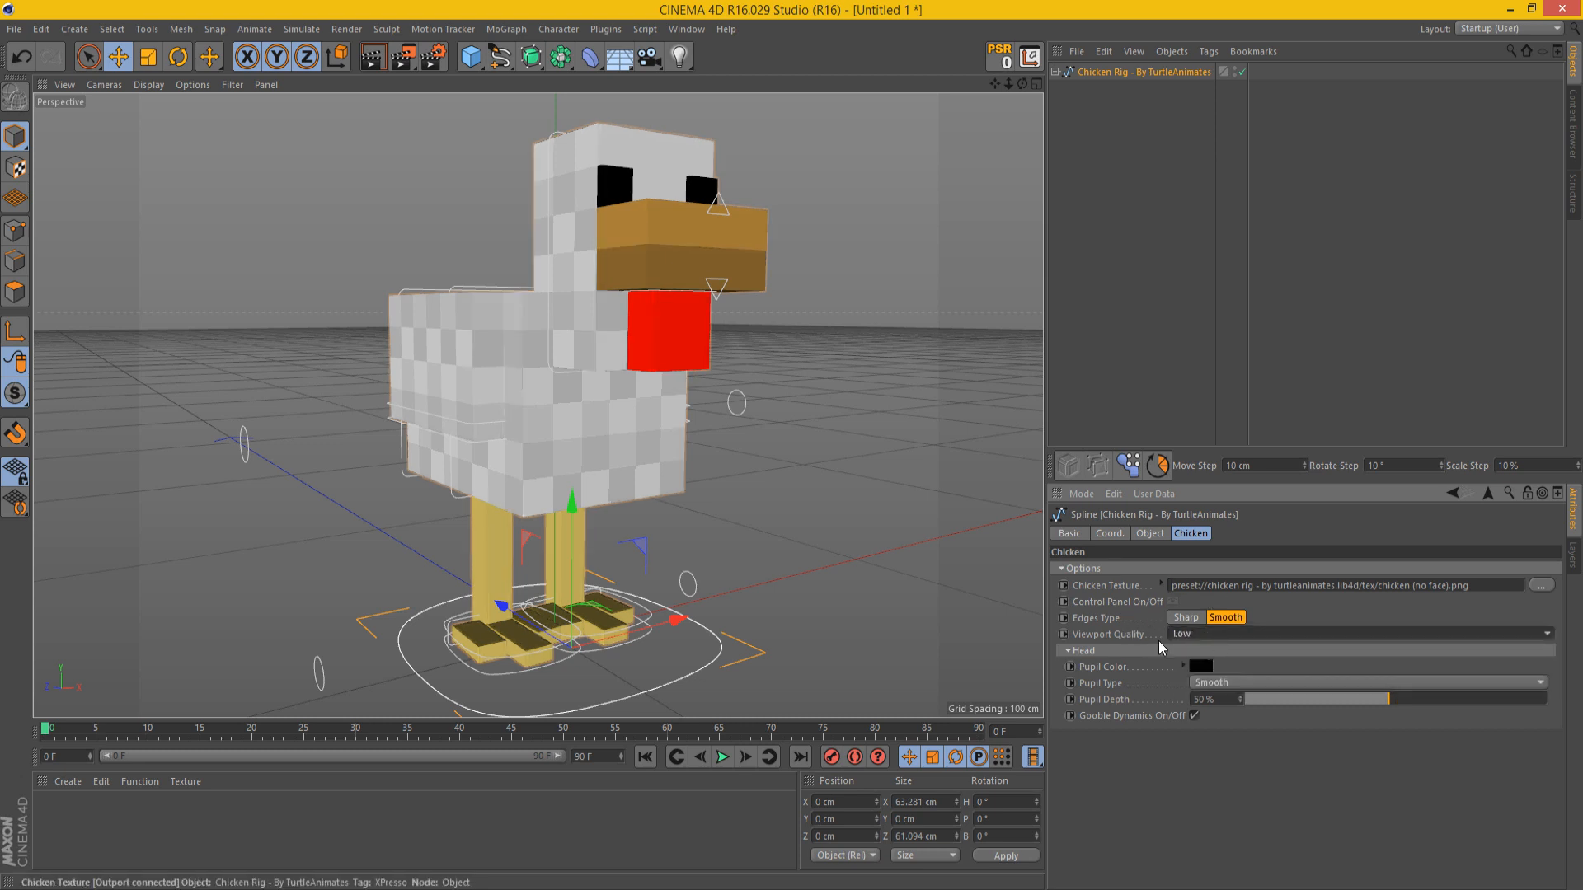
click(201, 85)
click(431, 178)
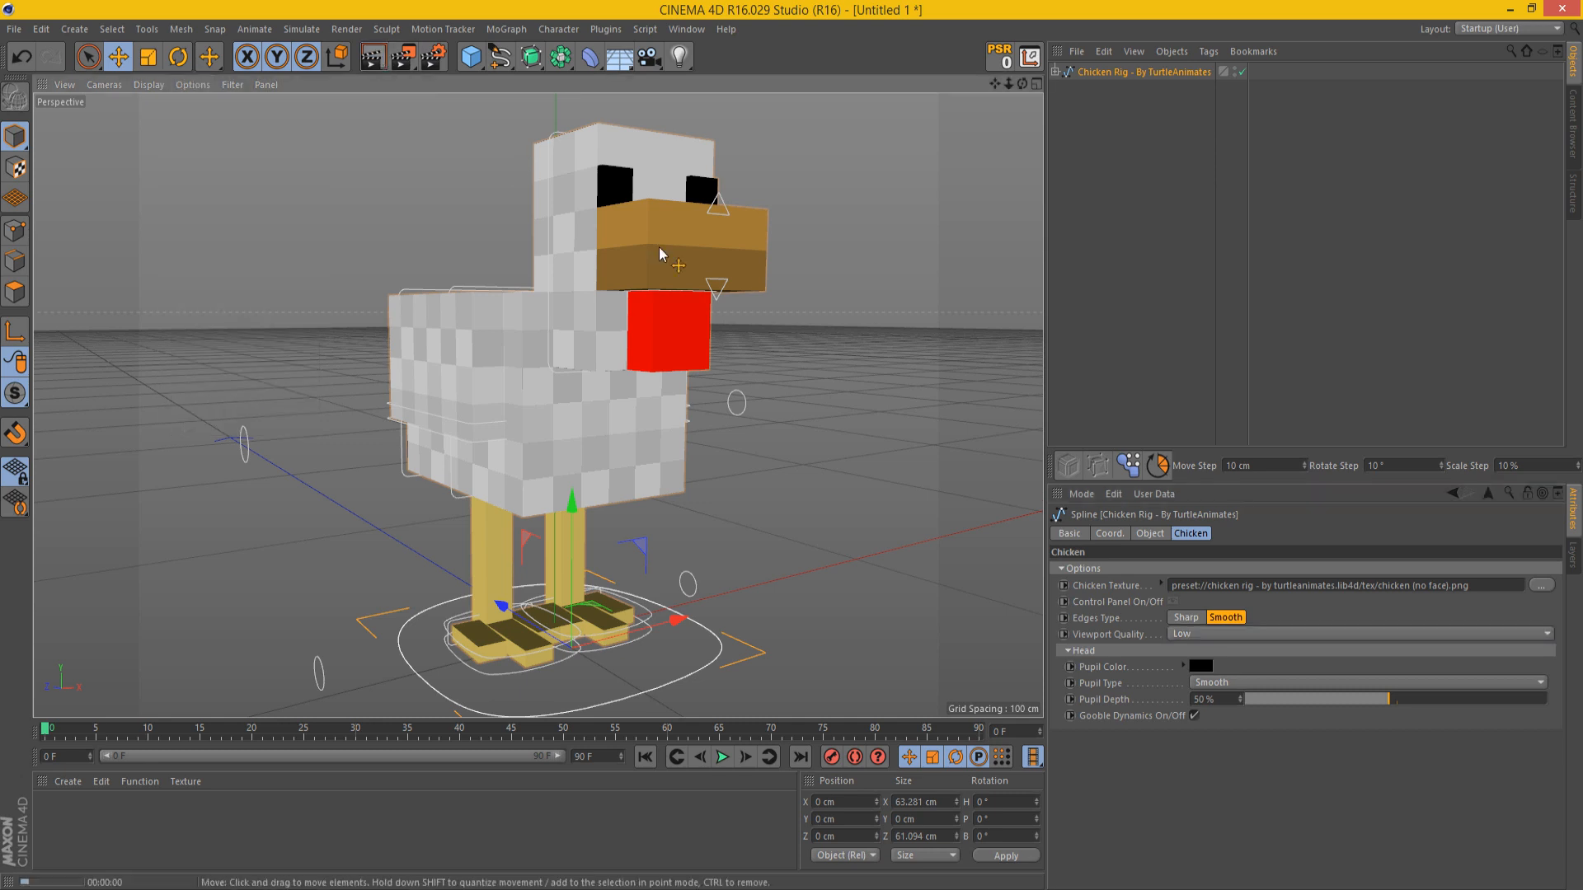
key(ctrl+r)
Step: Try the High Viewport Quality on the rig and return it to Low
click(1254, 631)
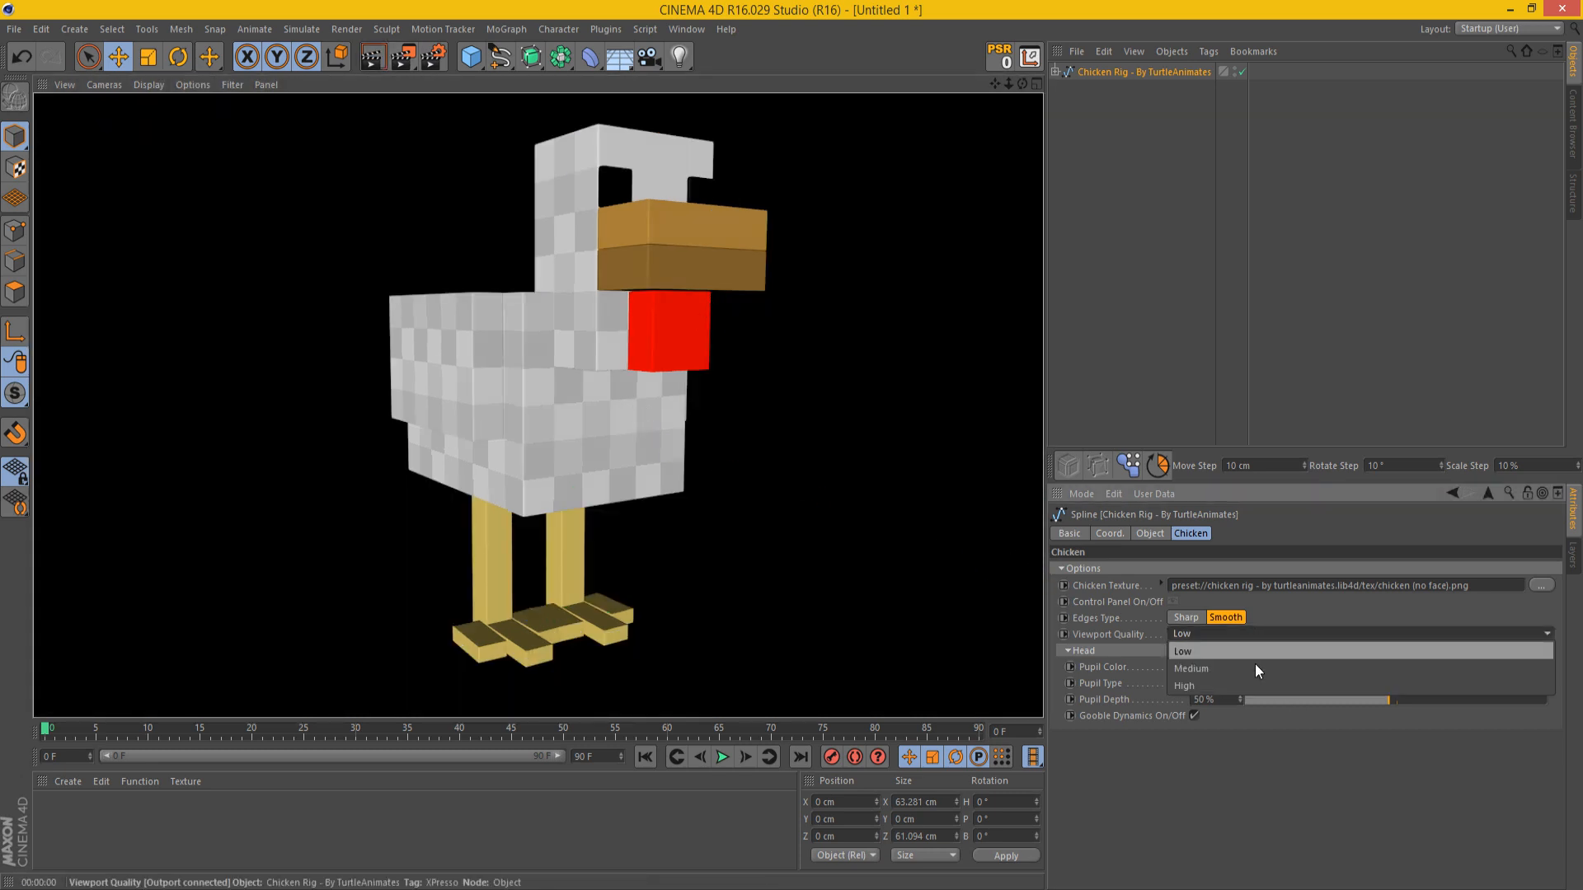
click(1250, 669)
click(1225, 630)
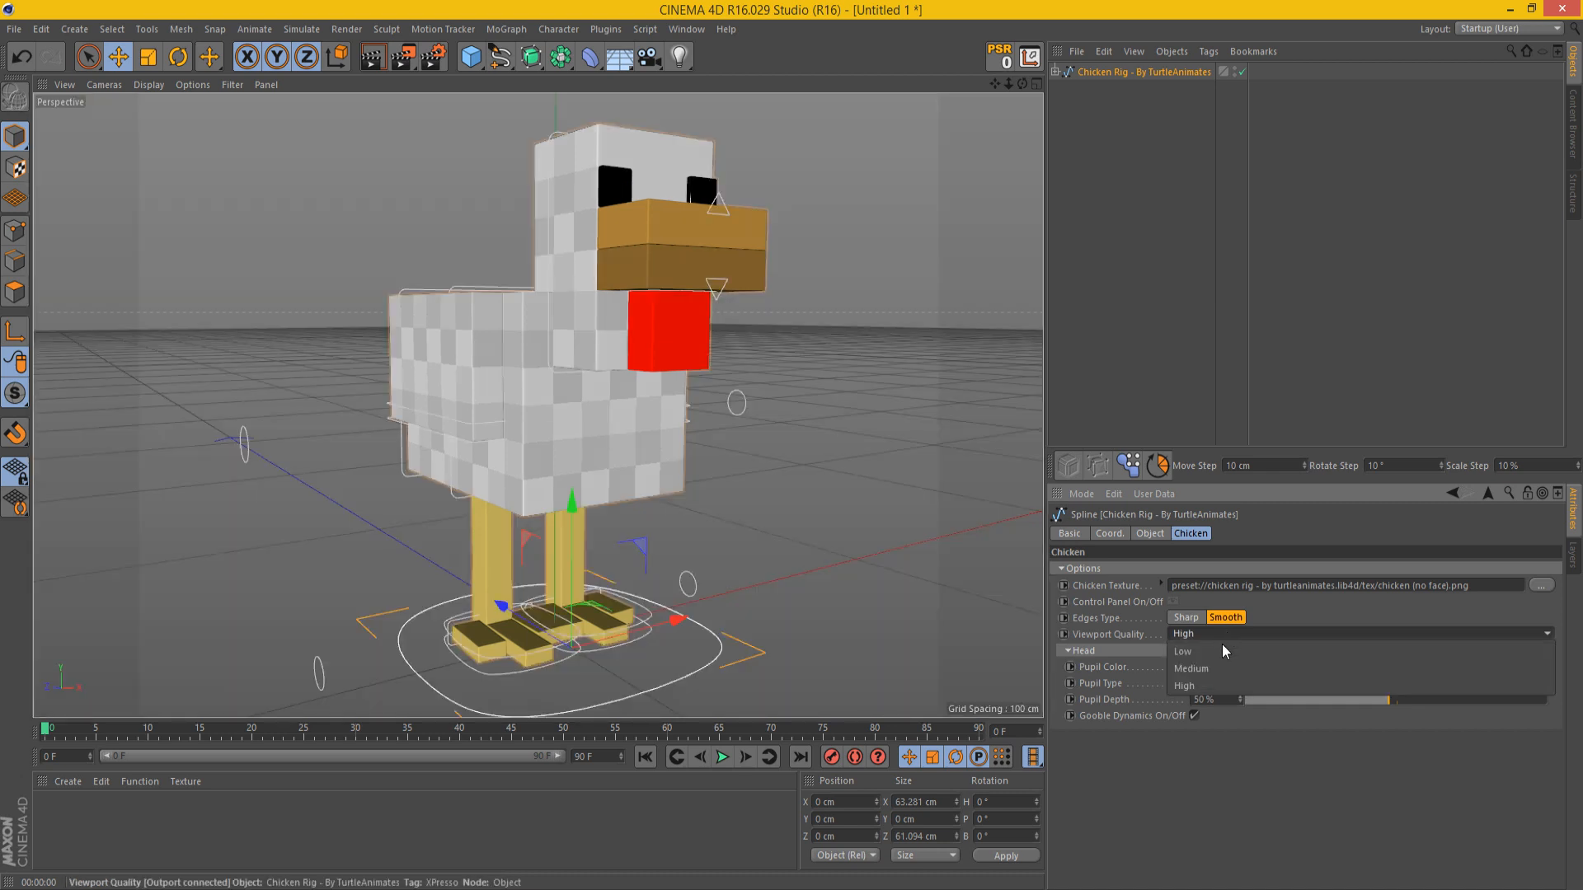
click(1219, 648)
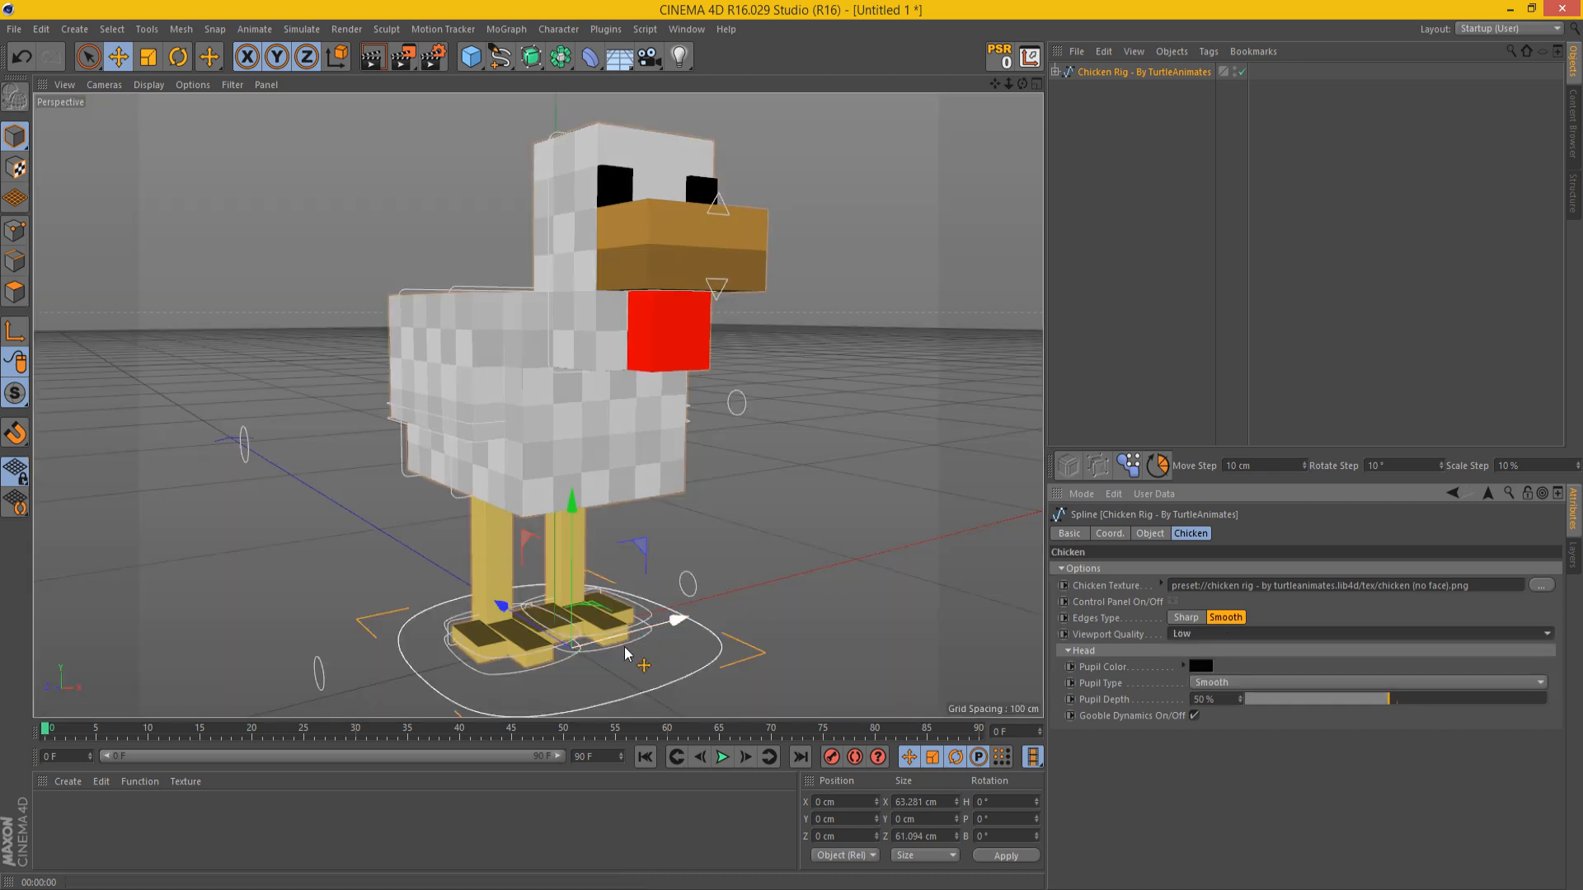
Step: Try moving the left leg controller at Low viewport quality and undo the move
drag(628, 651, 652, 525)
click(1144, 72)
key(ctrl+z)
key(ctrl+z)
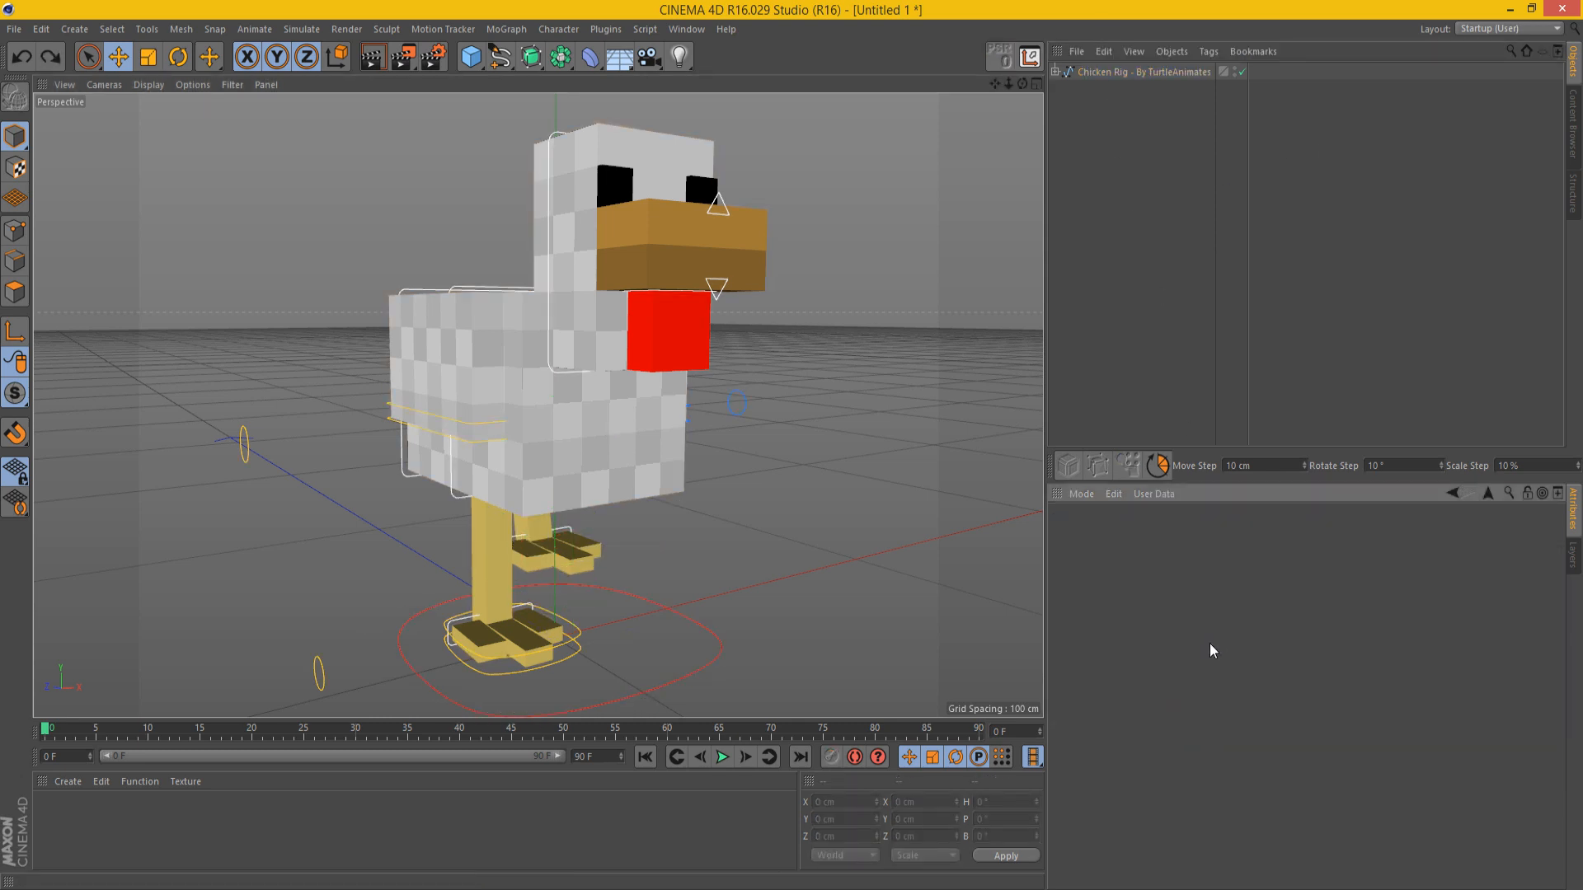
Step: Set the chicken rig's Viewport Quality to Medium
click(1150, 71)
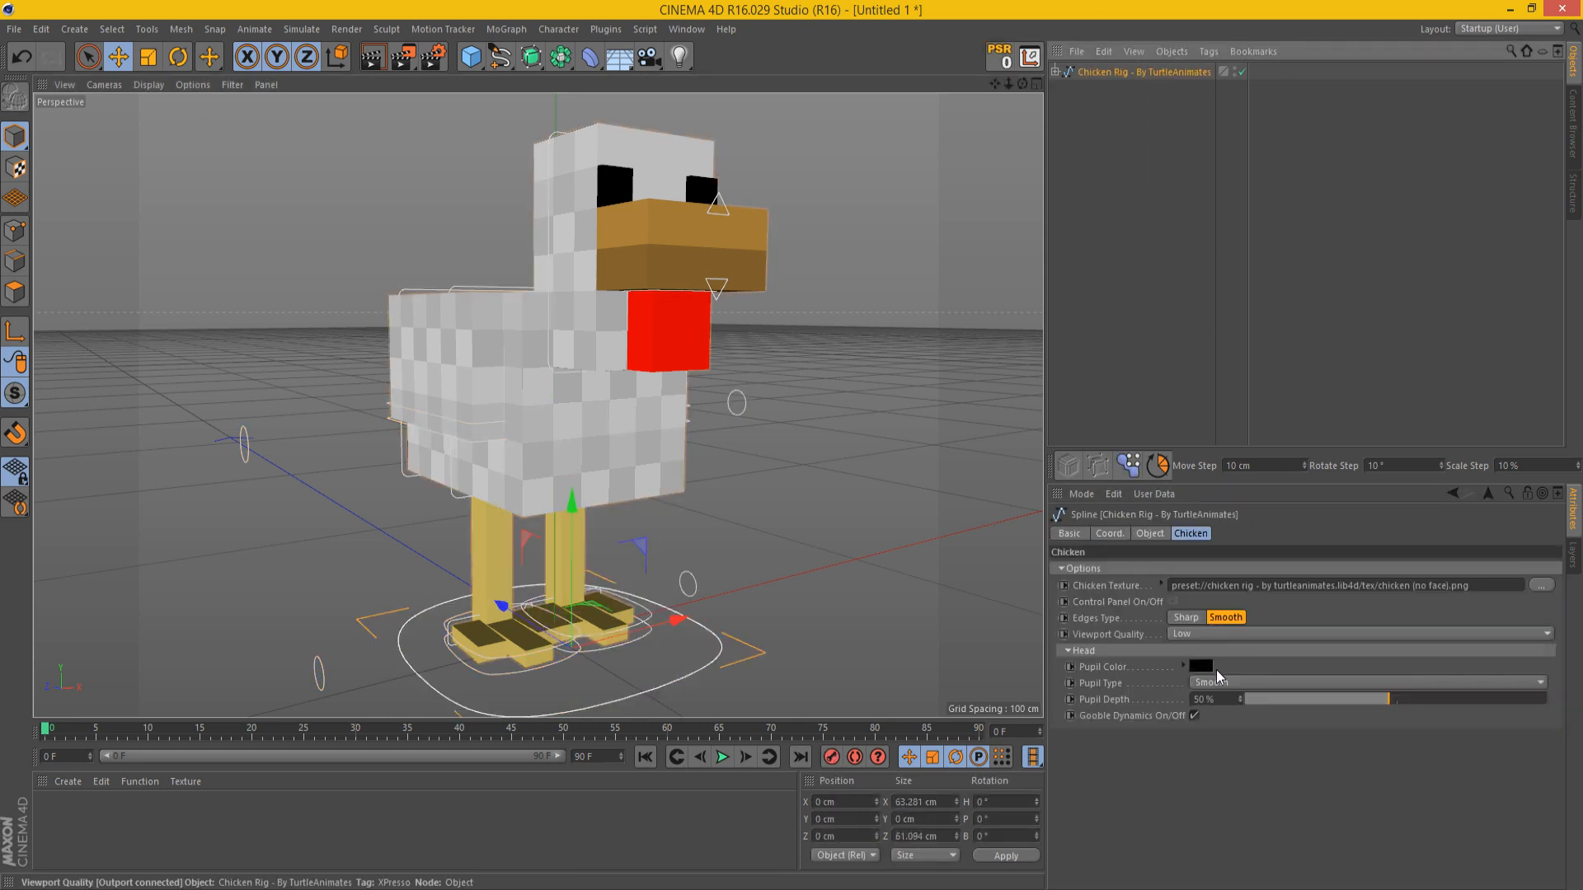
click(1220, 634)
click(1208, 667)
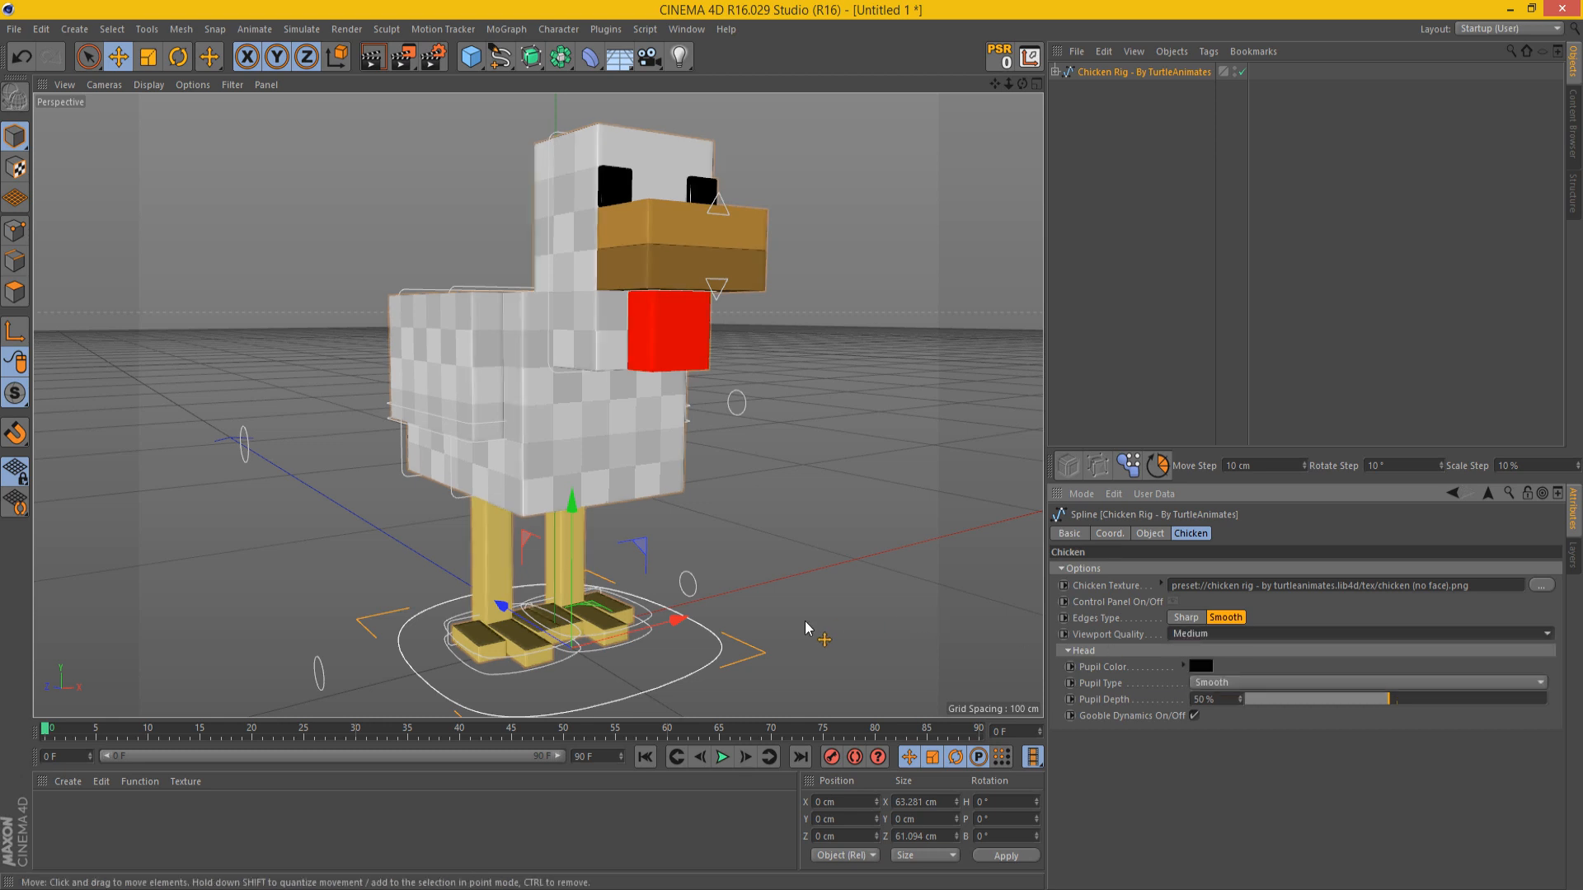
Step: Try moving the left leg controller at Medium viewport quality and undo the move
click(627, 657)
click(647, 638)
drag(662, 655, 640, 656)
key(ctrl+z)
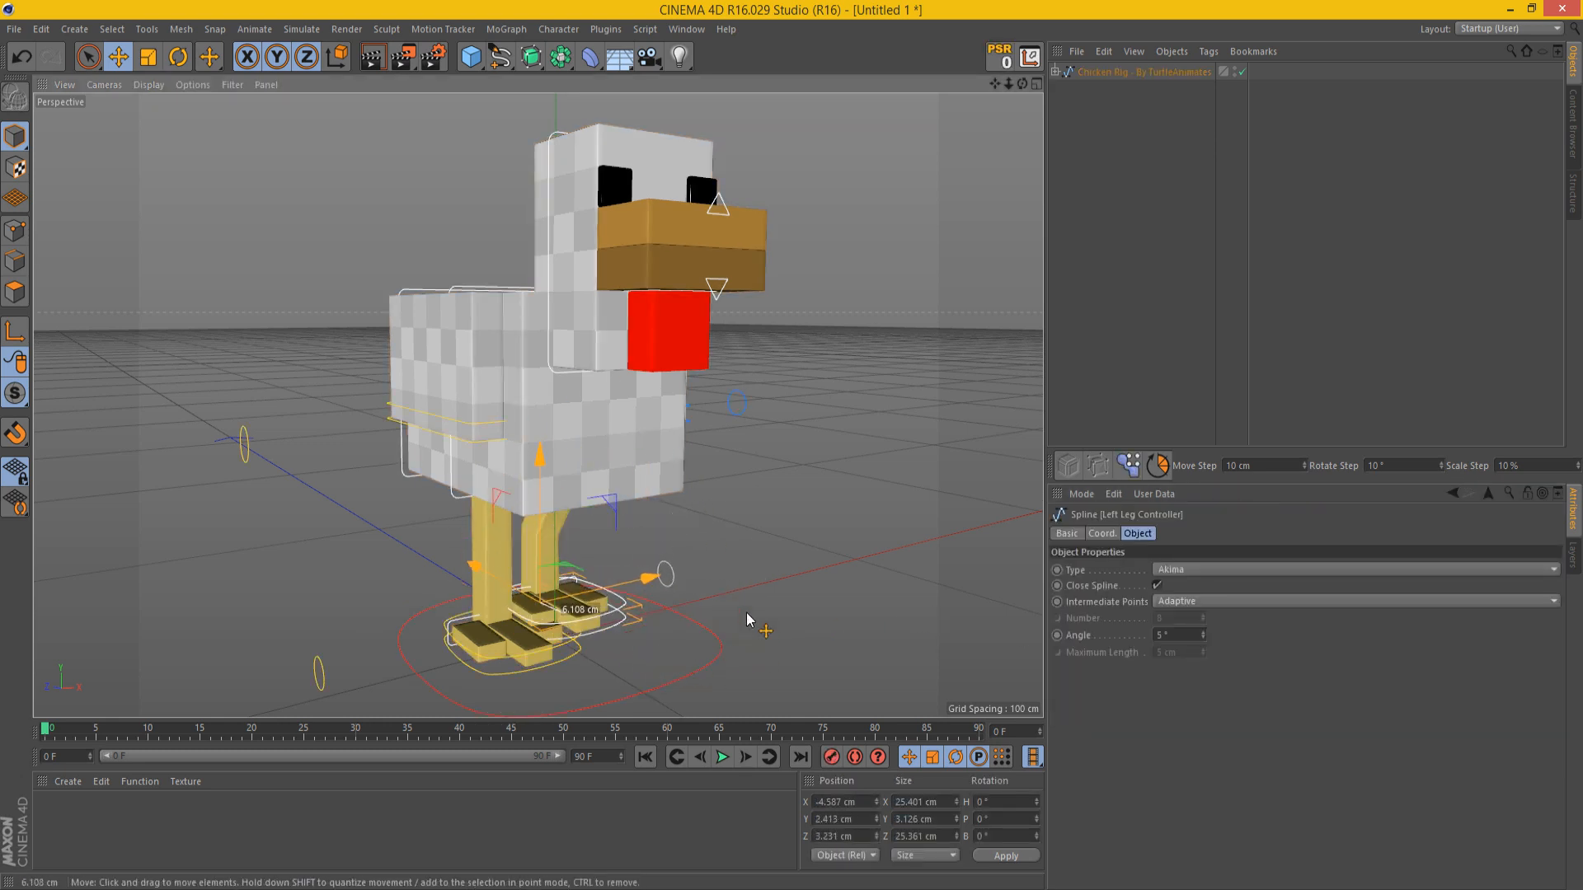
key(ctrl+z)
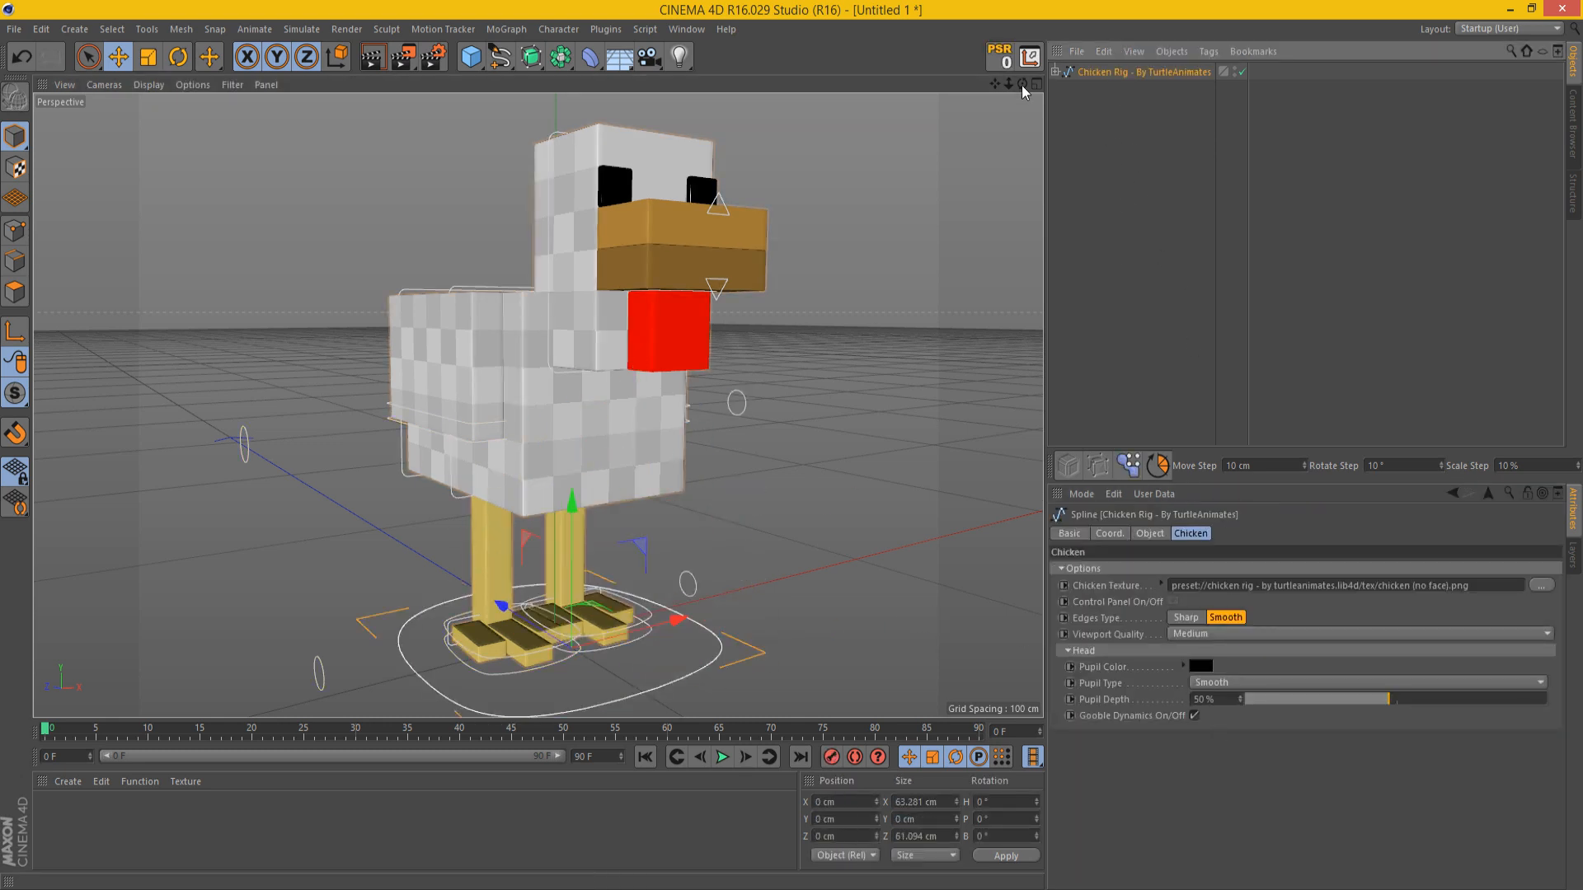
Step: Try dark red (62, 0, 0) and bright red (255, 42, 42) as the pupil color and undo the changes
drag(1022, 83, 998, 112)
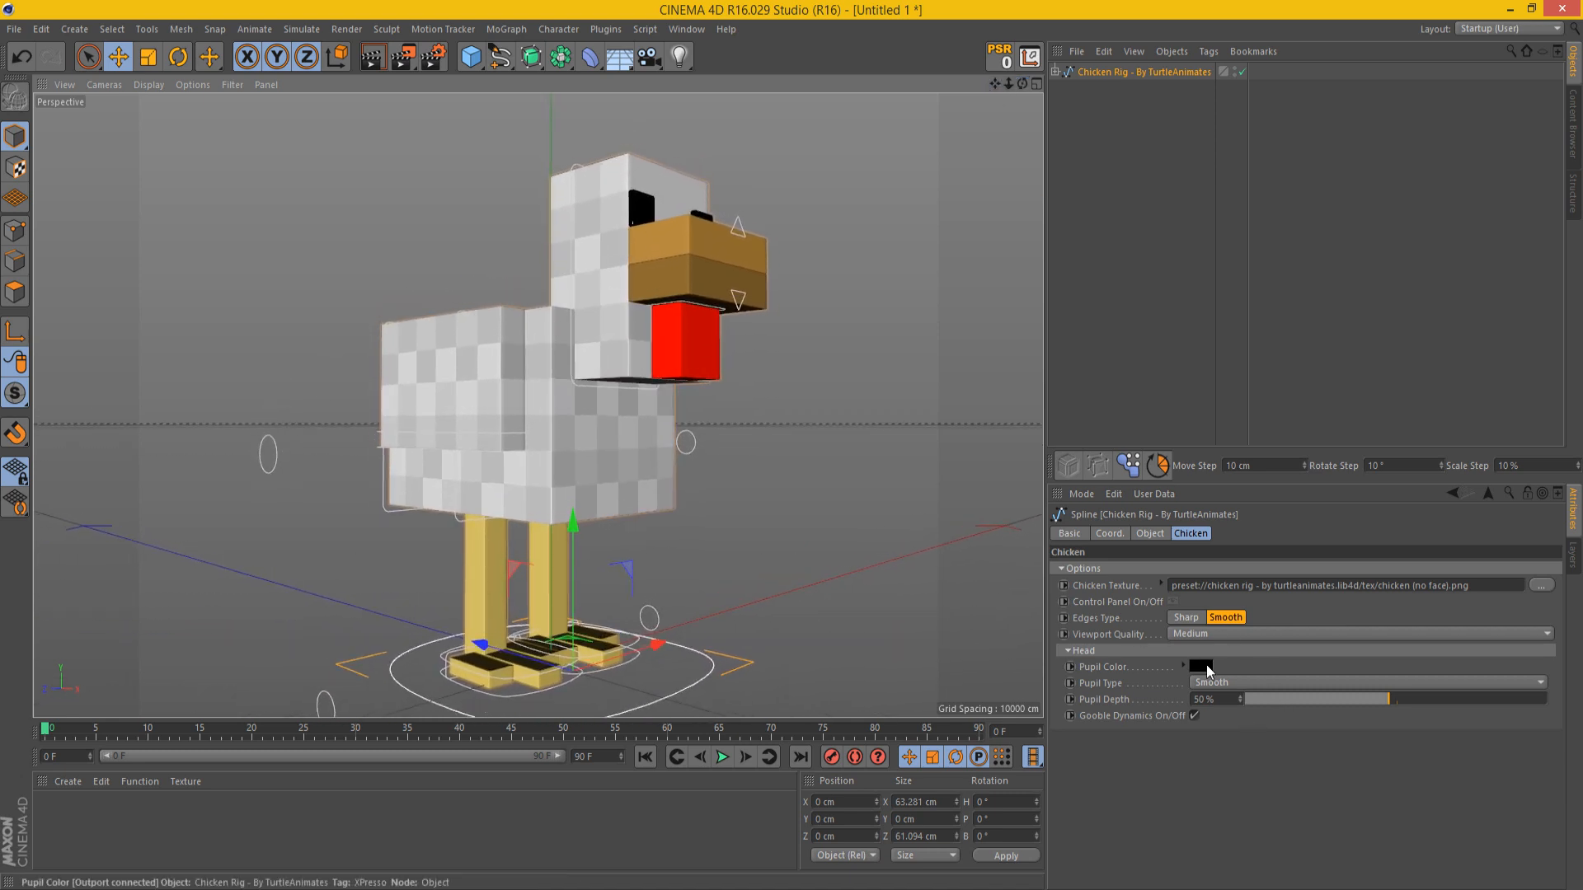
click(1203, 664)
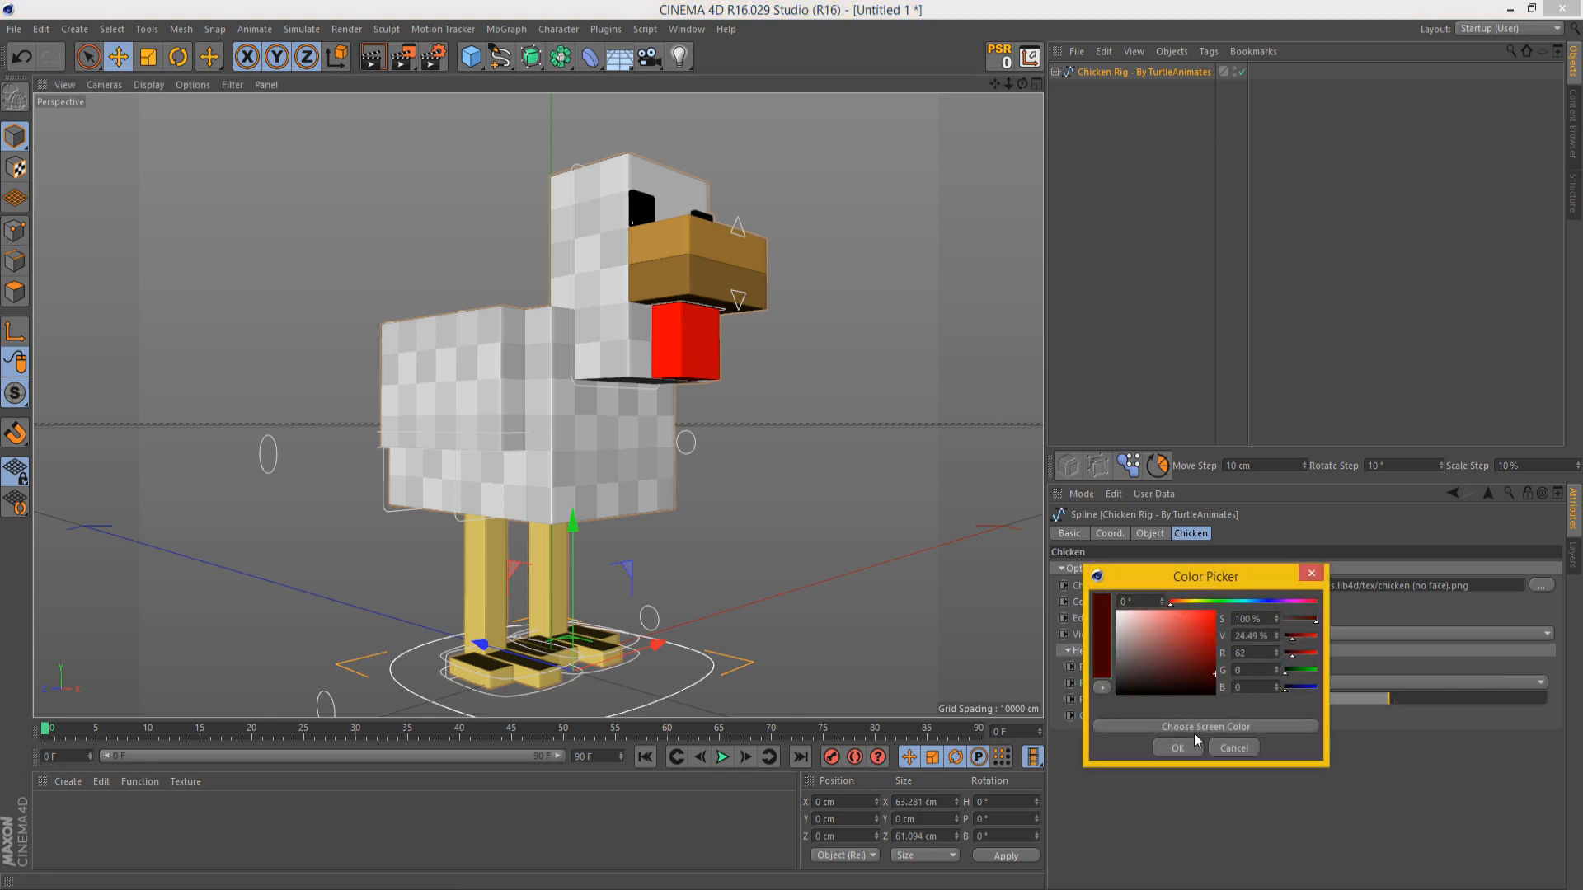
click(1177, 747)
click(1199, 666)
drag(1198, 657, 1193, 583)
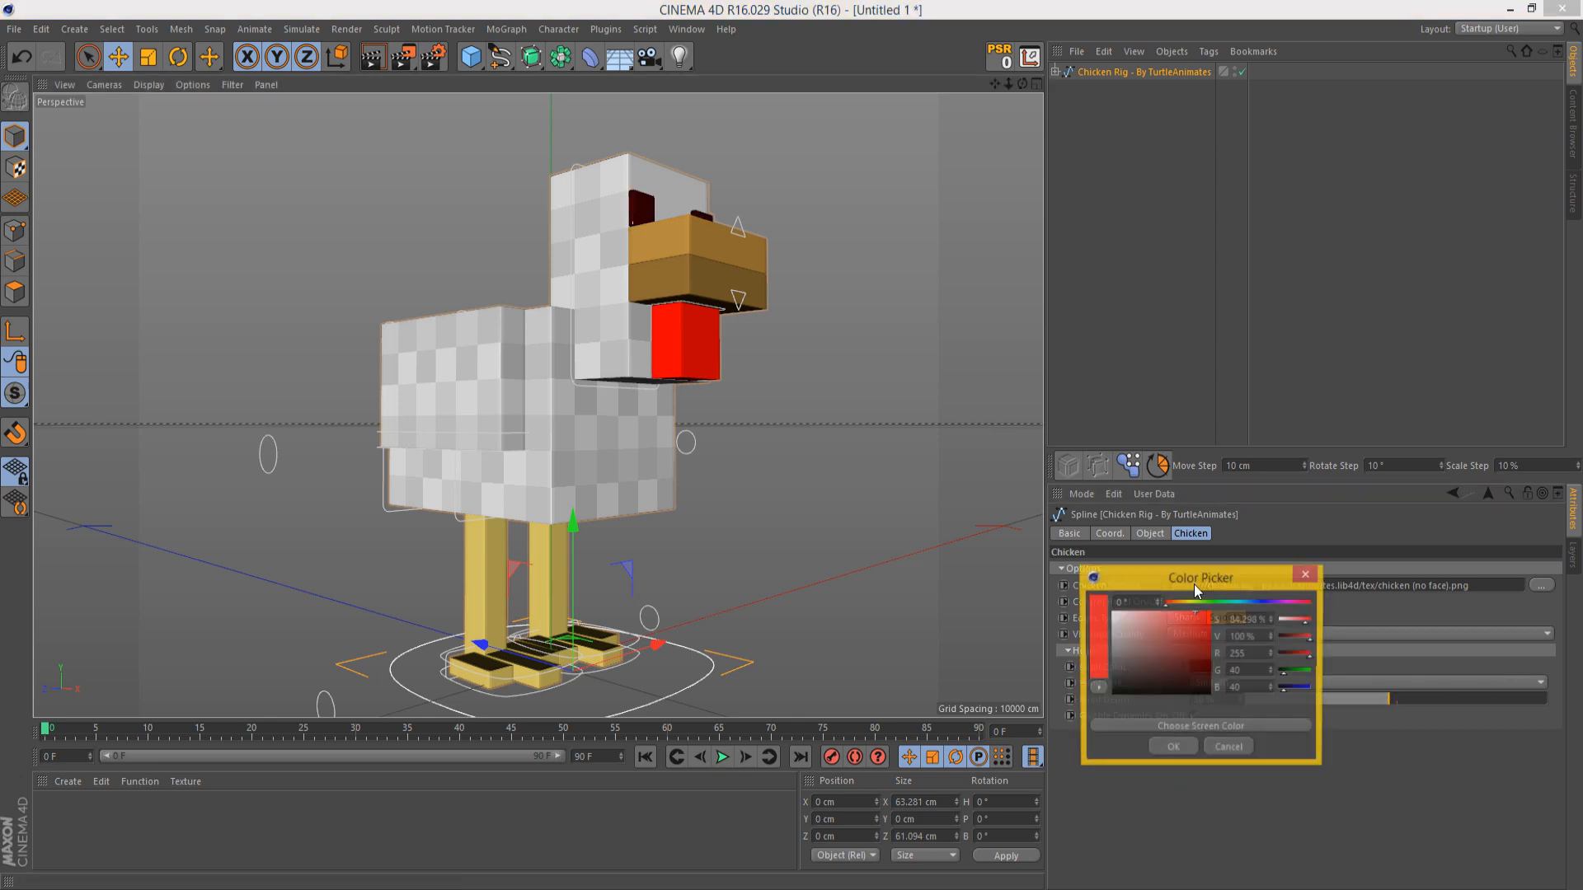
click(1173, 748)
key(ctrl+z)
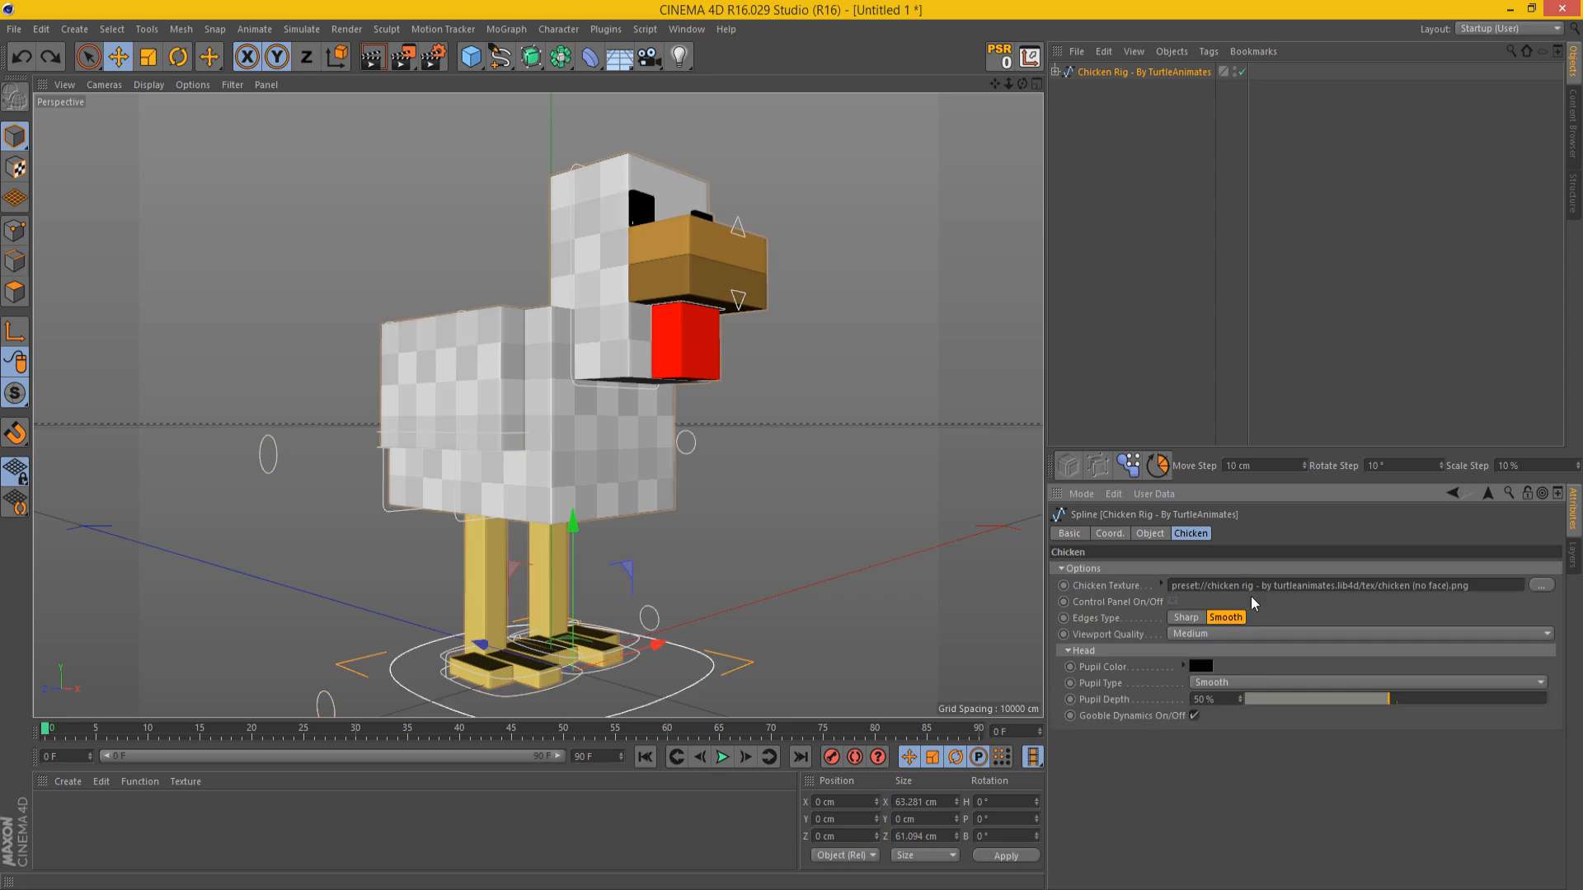
Step: Switch the Pupil Type to Sharp and back to Smooth
click(1248, 682)
click(1220, 699)
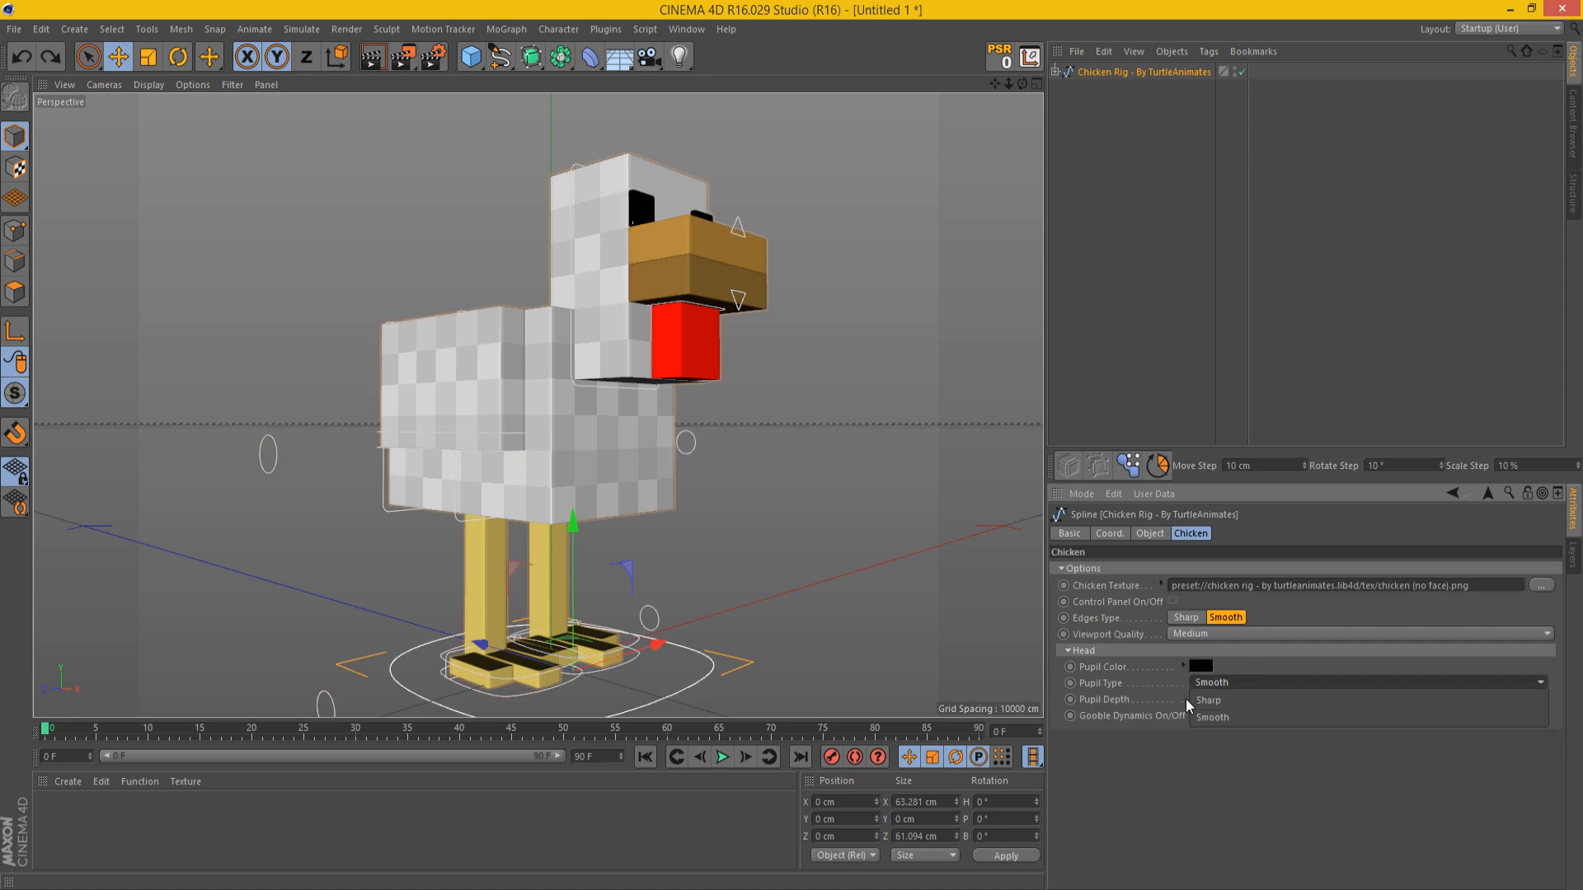
click(1248, 682)
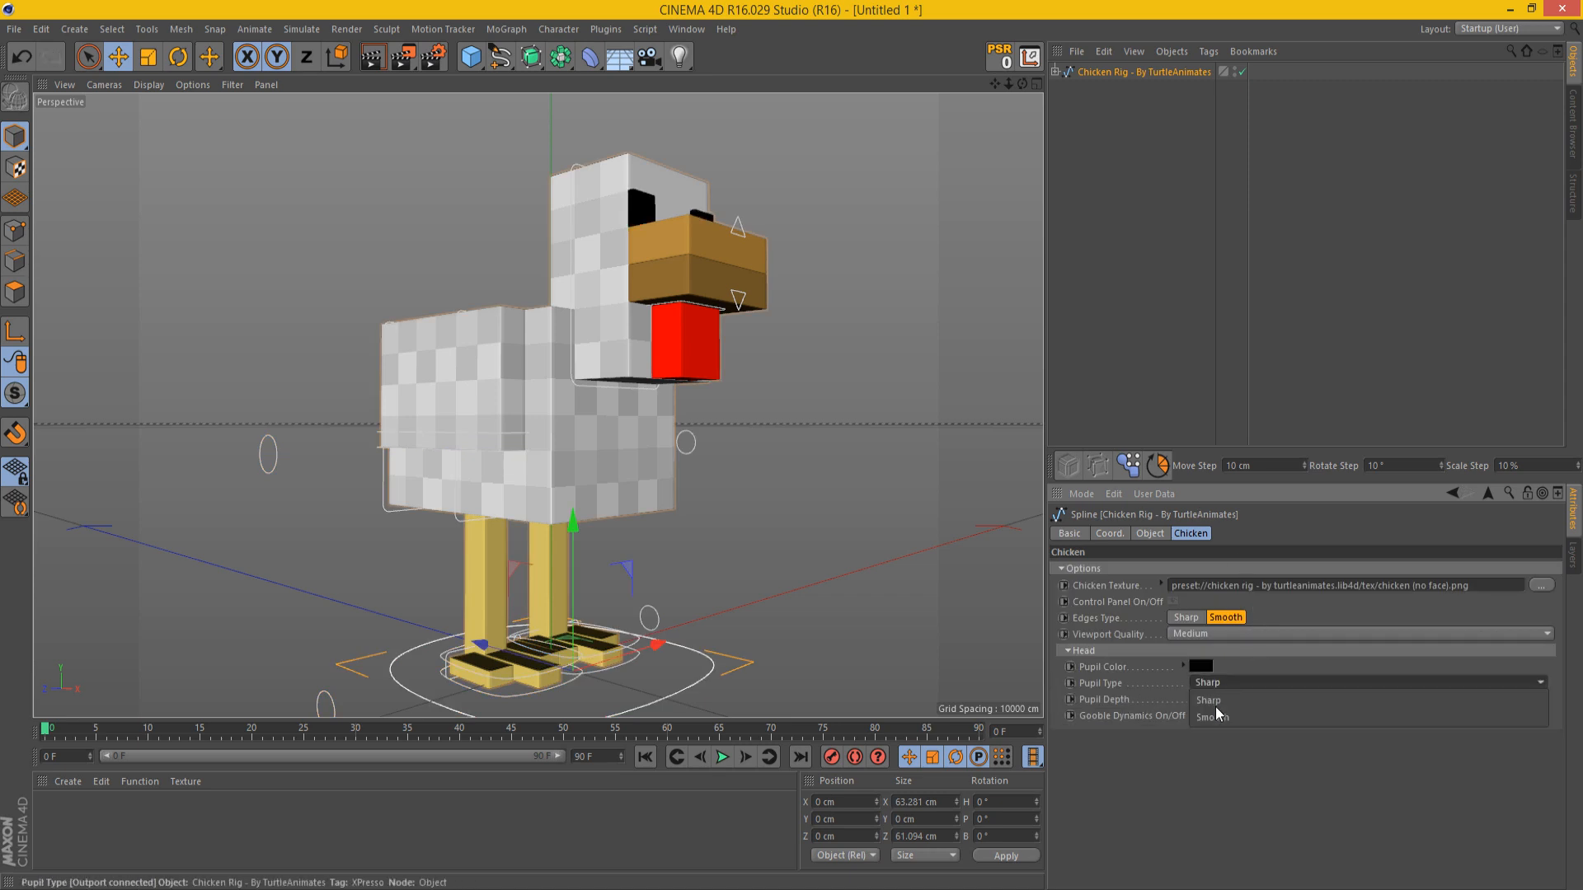
click(1215, 710)
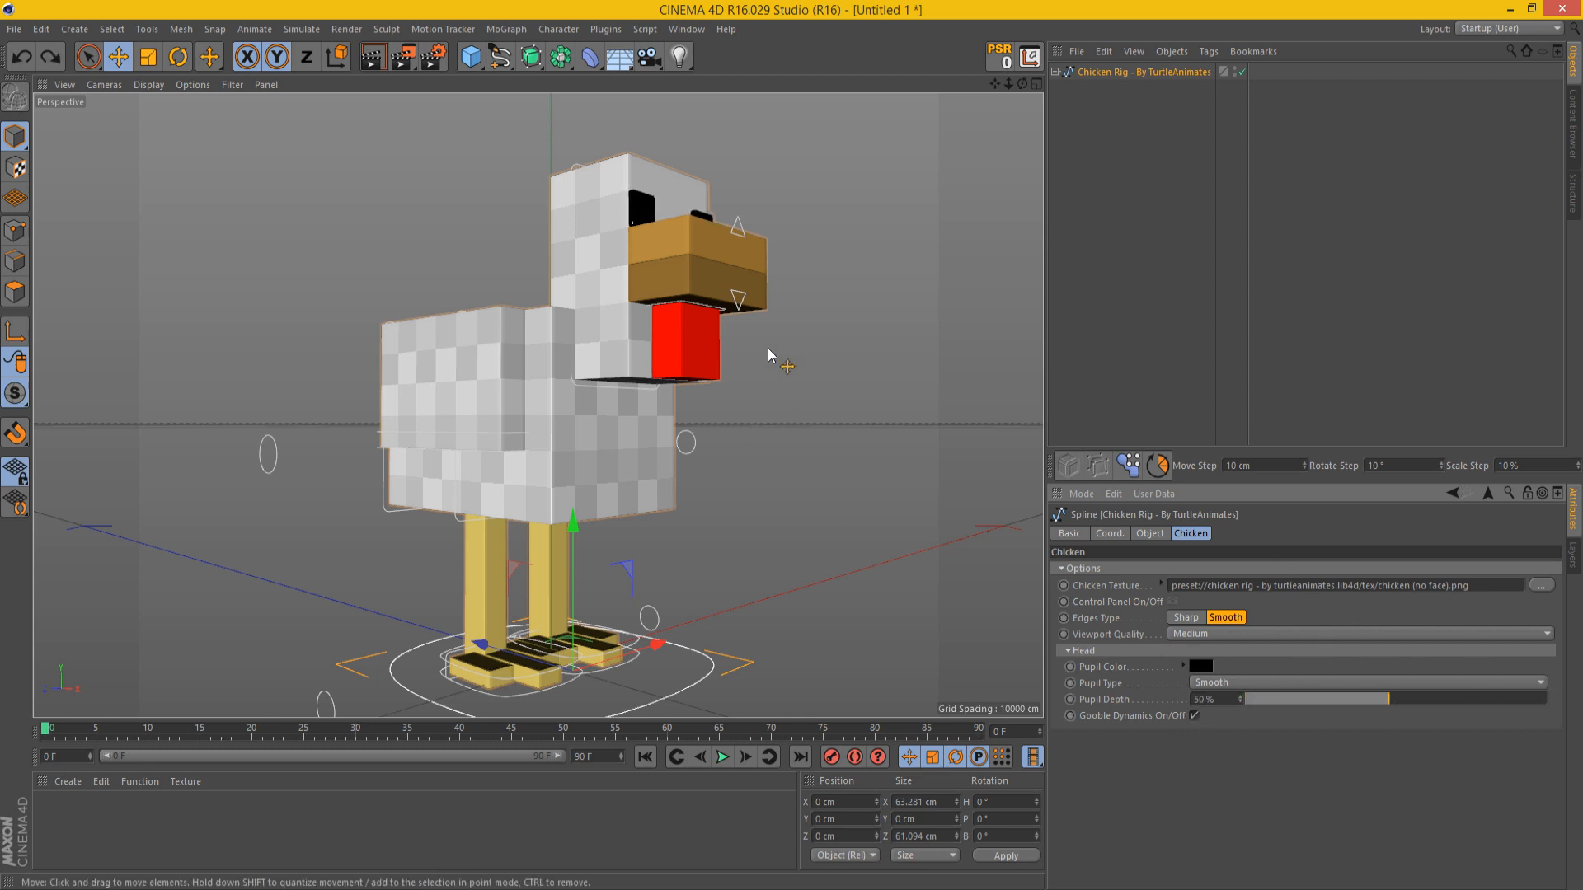
Step: Try rotating the chicken's head controller and undo the rotation
click(558, 161)
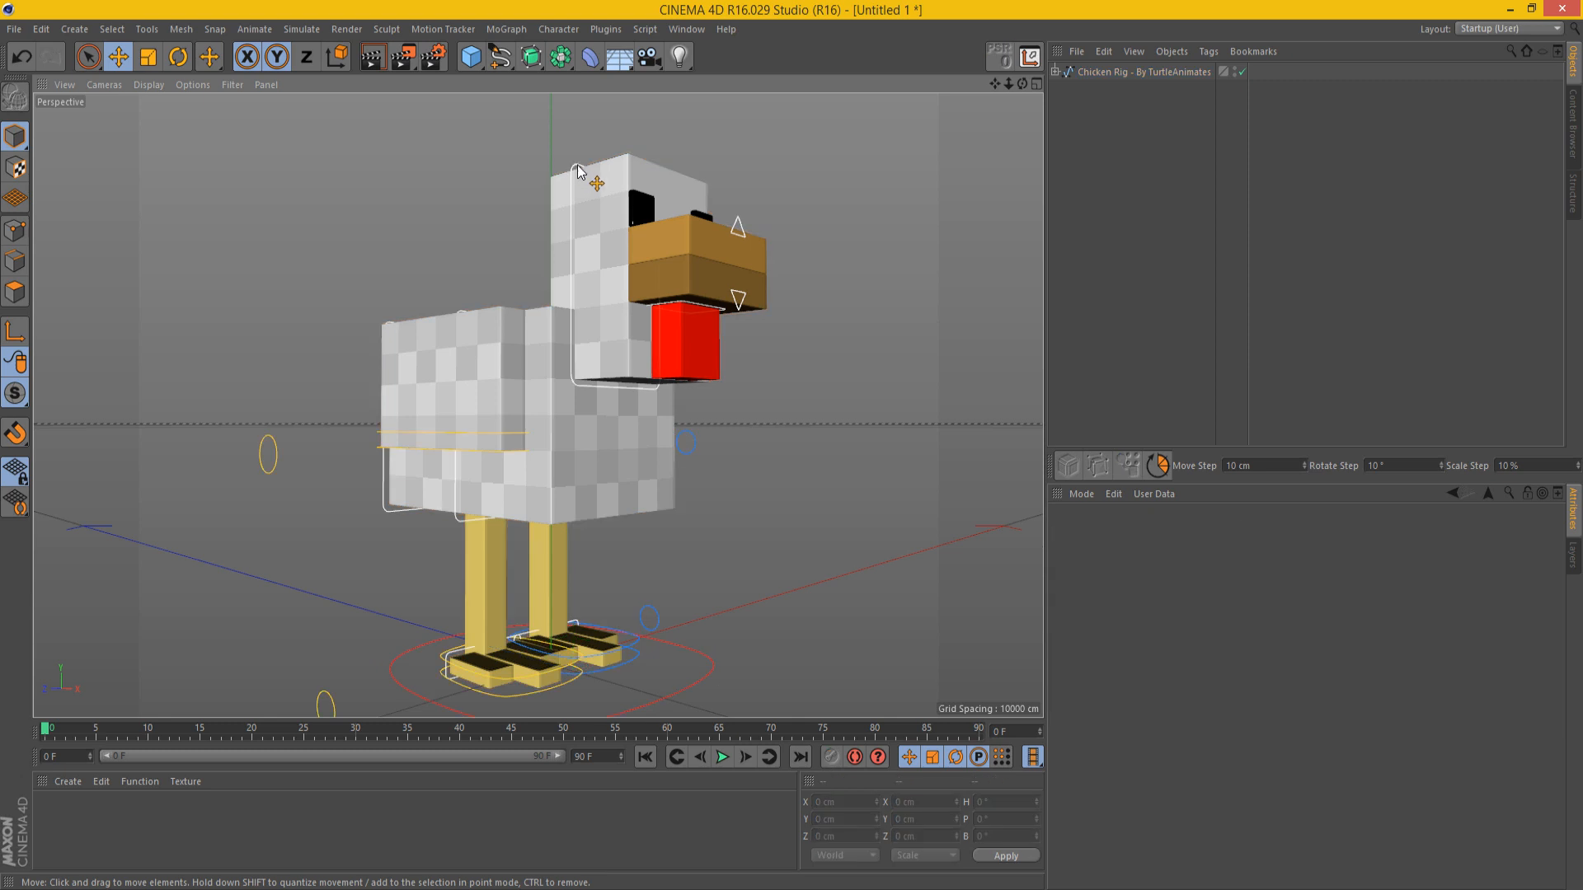
click(577, 167)
key(t)
drag(610, 381, 634, 363)
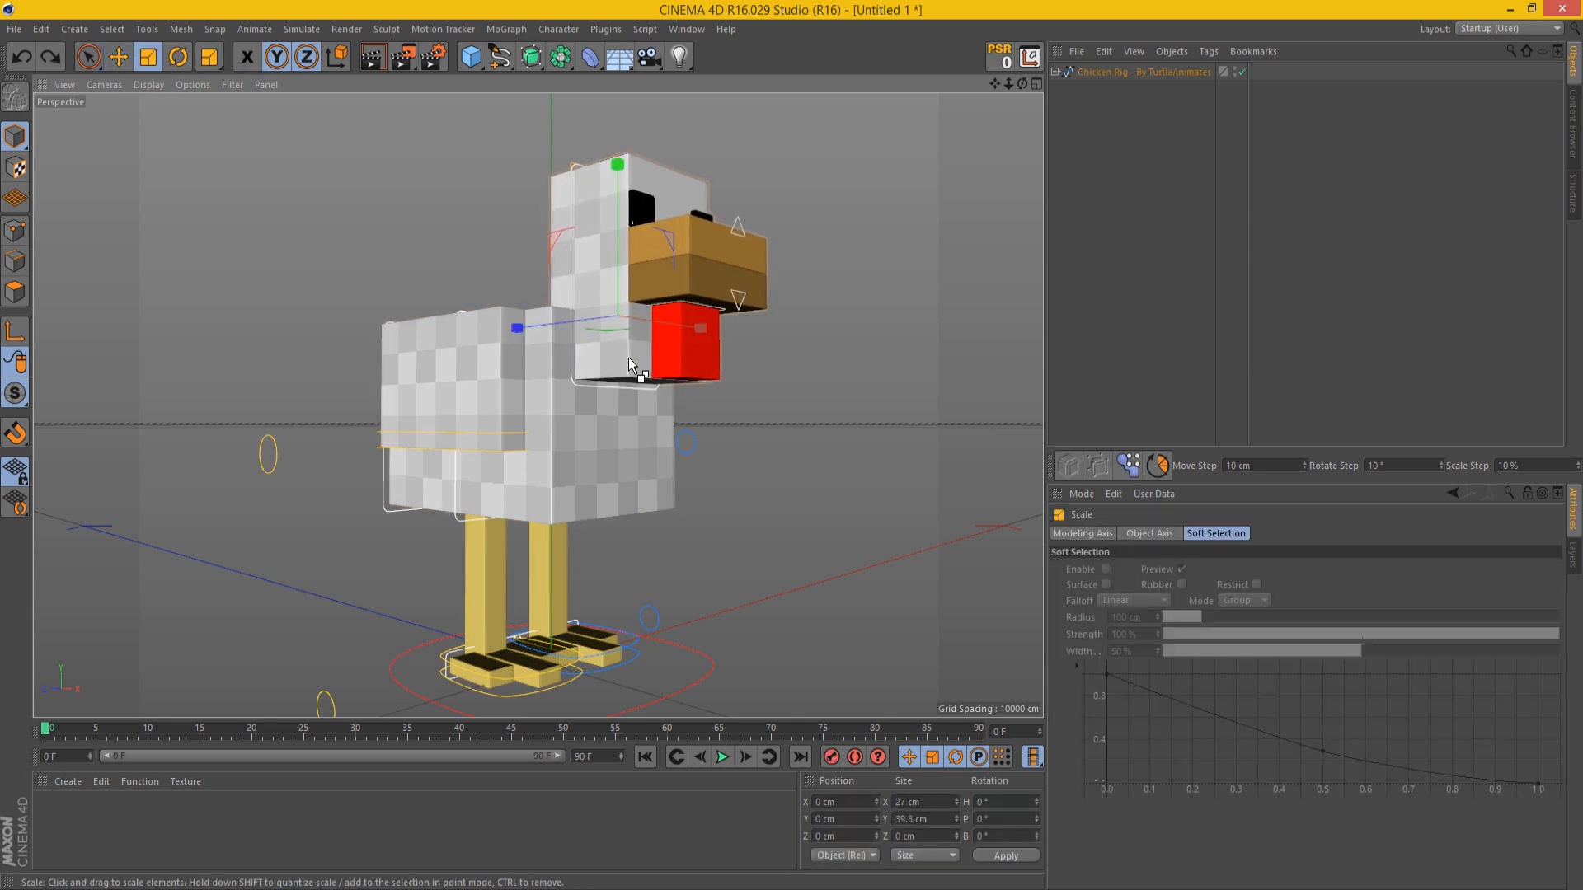
key(r)
drag(694, 426, 716, 298)
key(ctrl+z)
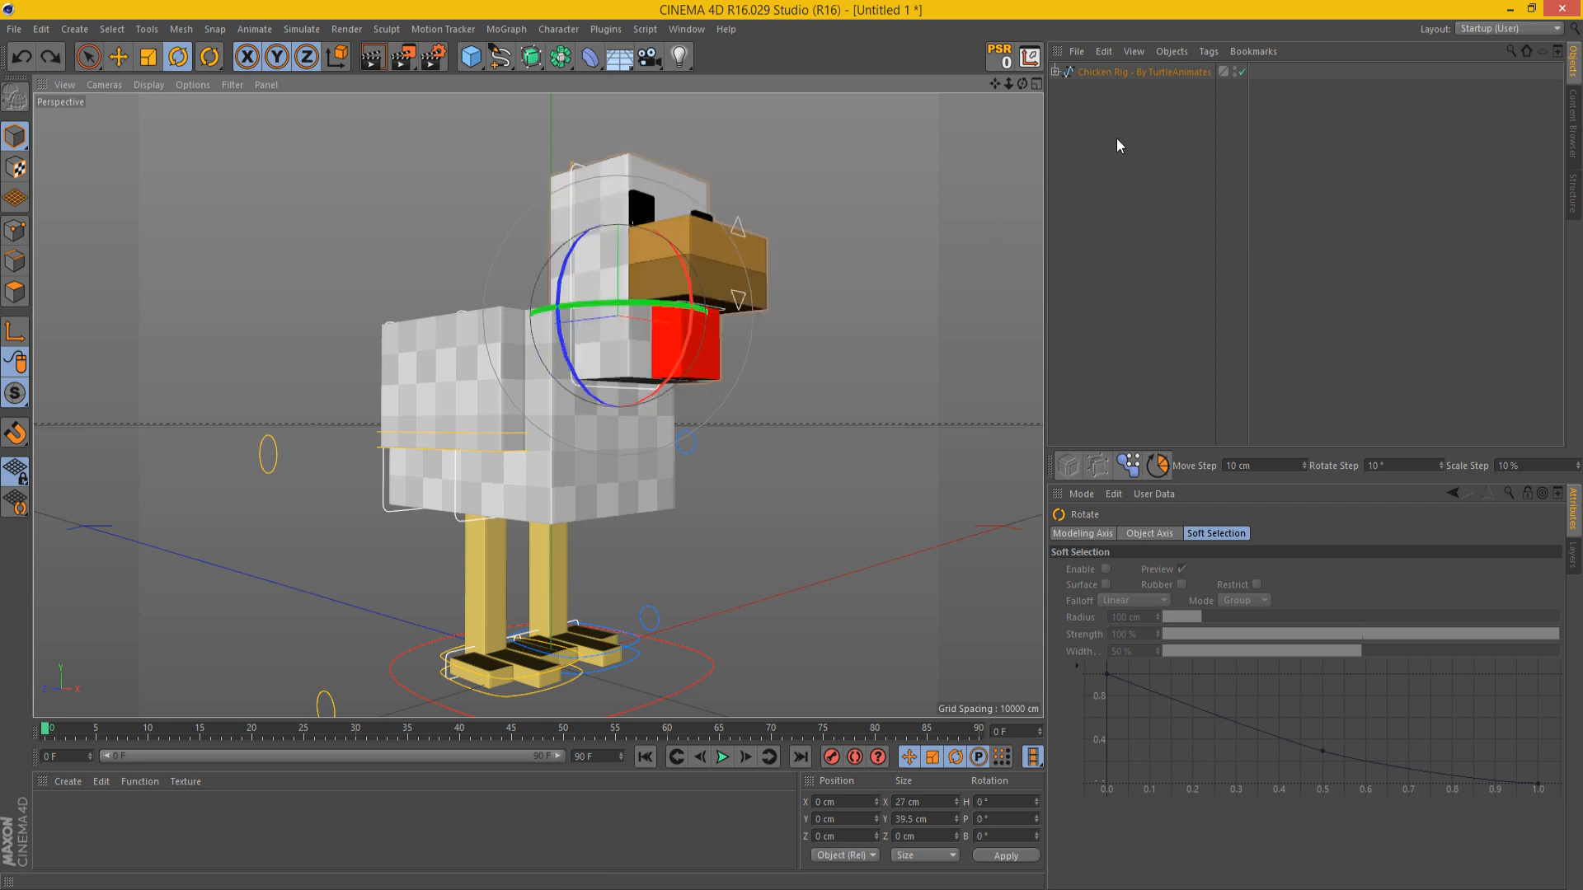
Step: Test a head controller rotation with Gooble Dynamics off, and restore both the rotation and the dynamics setting
click(1145, 72)
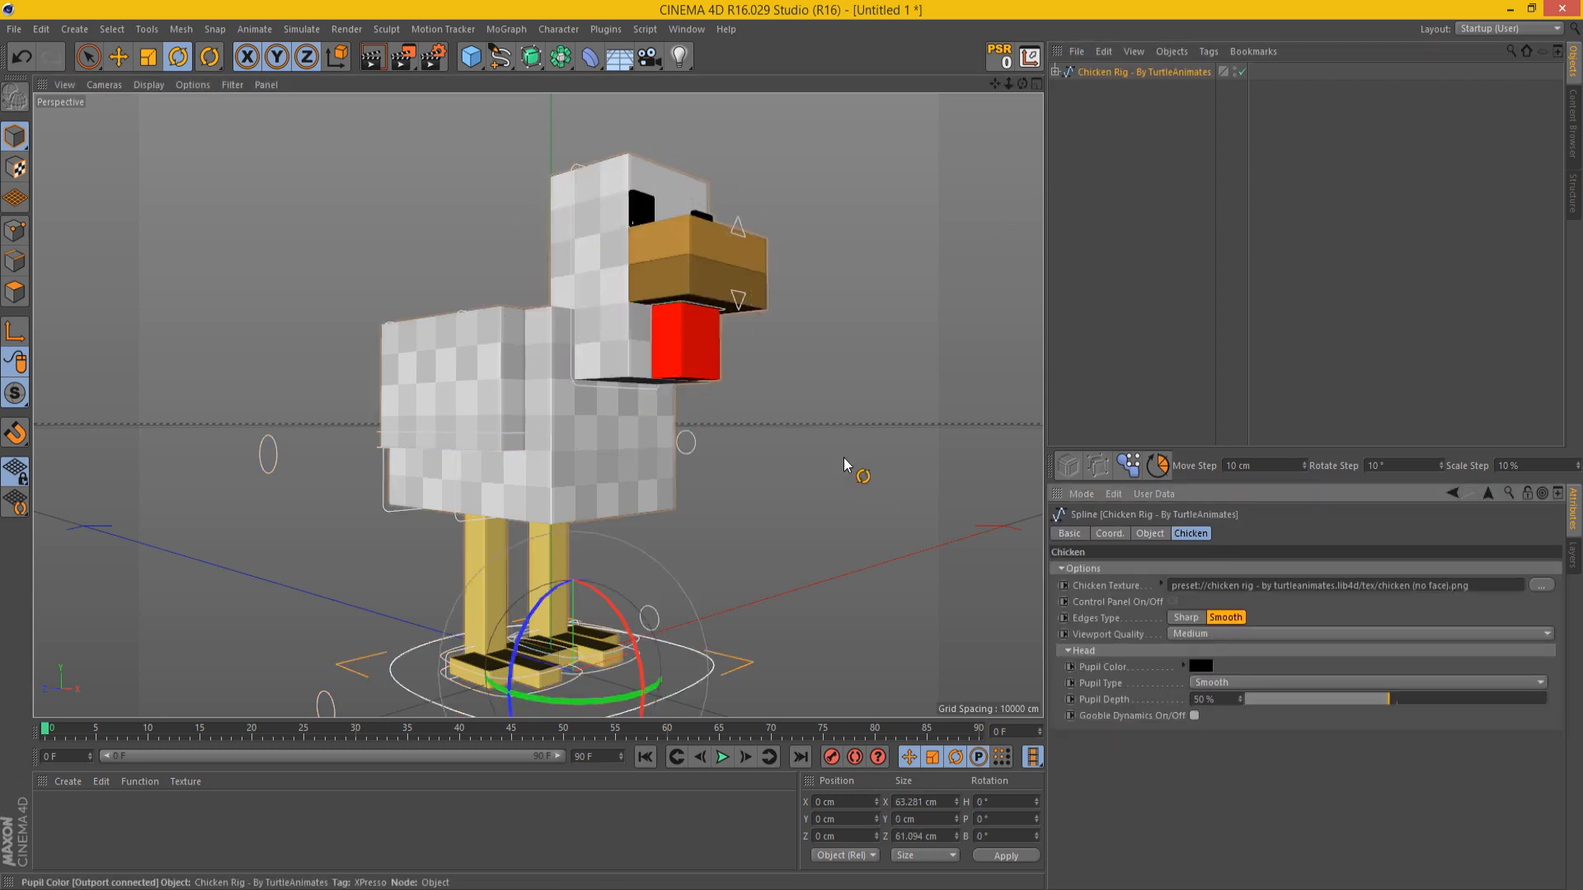
click(738, 332)
click(589, 188)
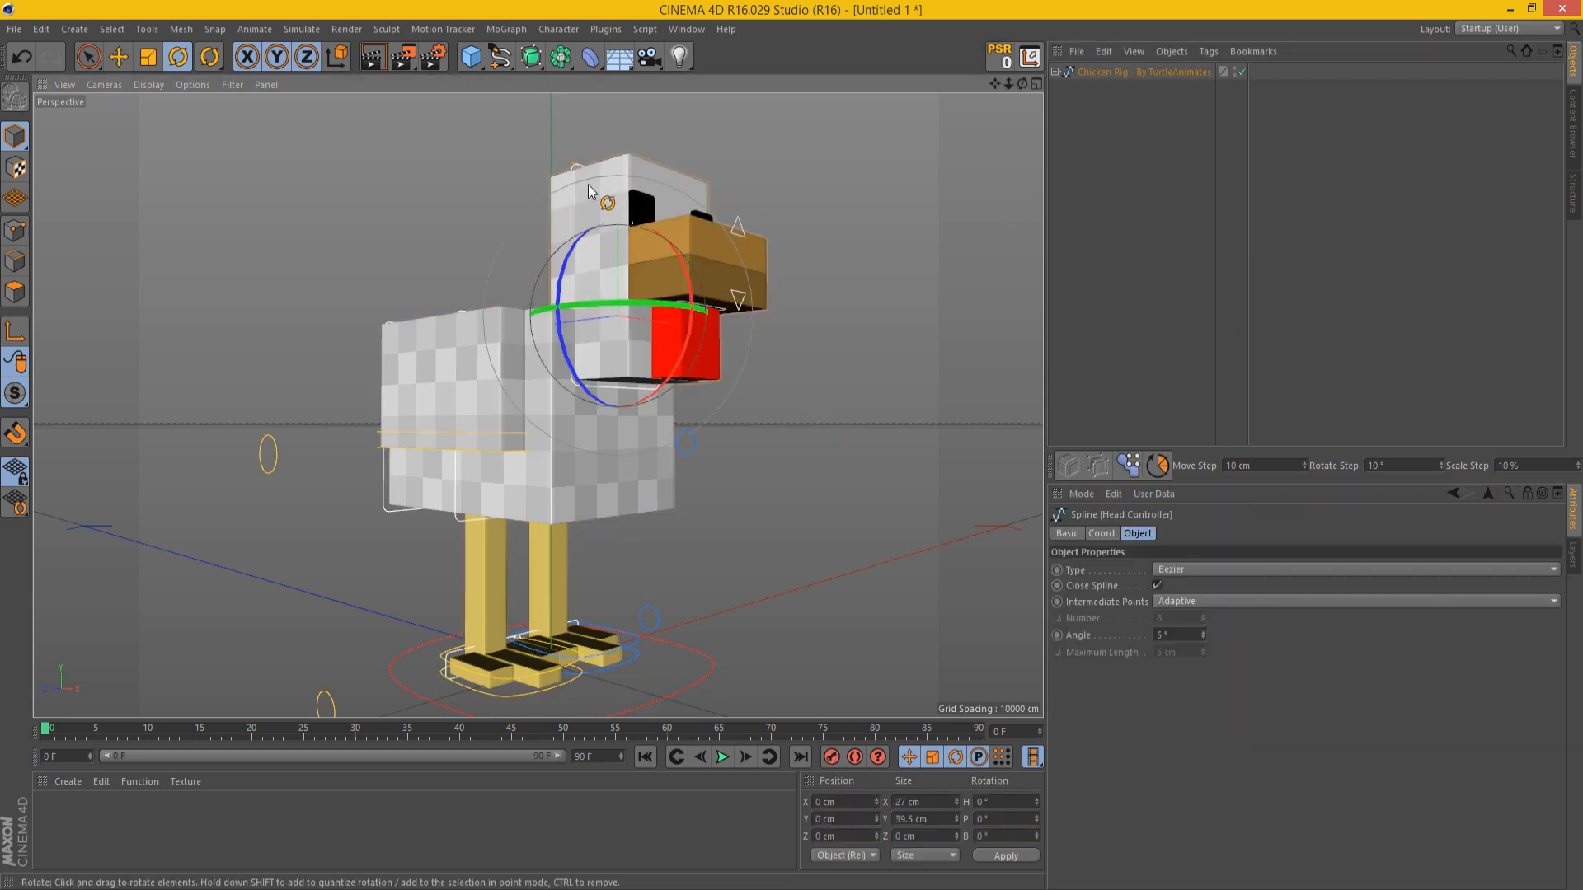
drag(594, 270, 839, 250)
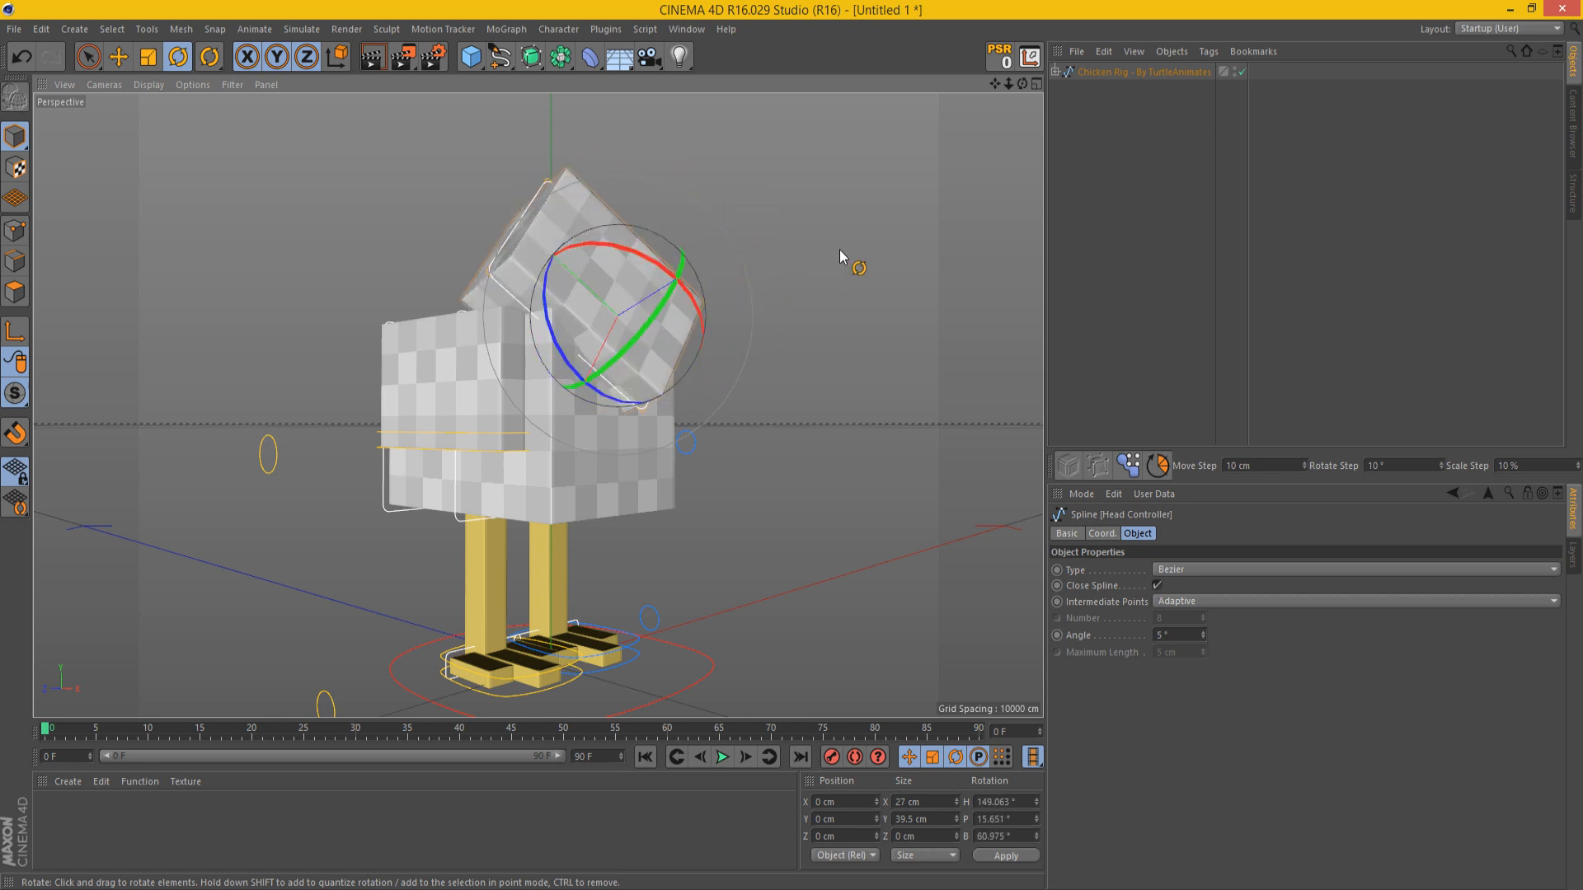
key(ctrl+z)
click(1139, 193)
click(1139, 73)
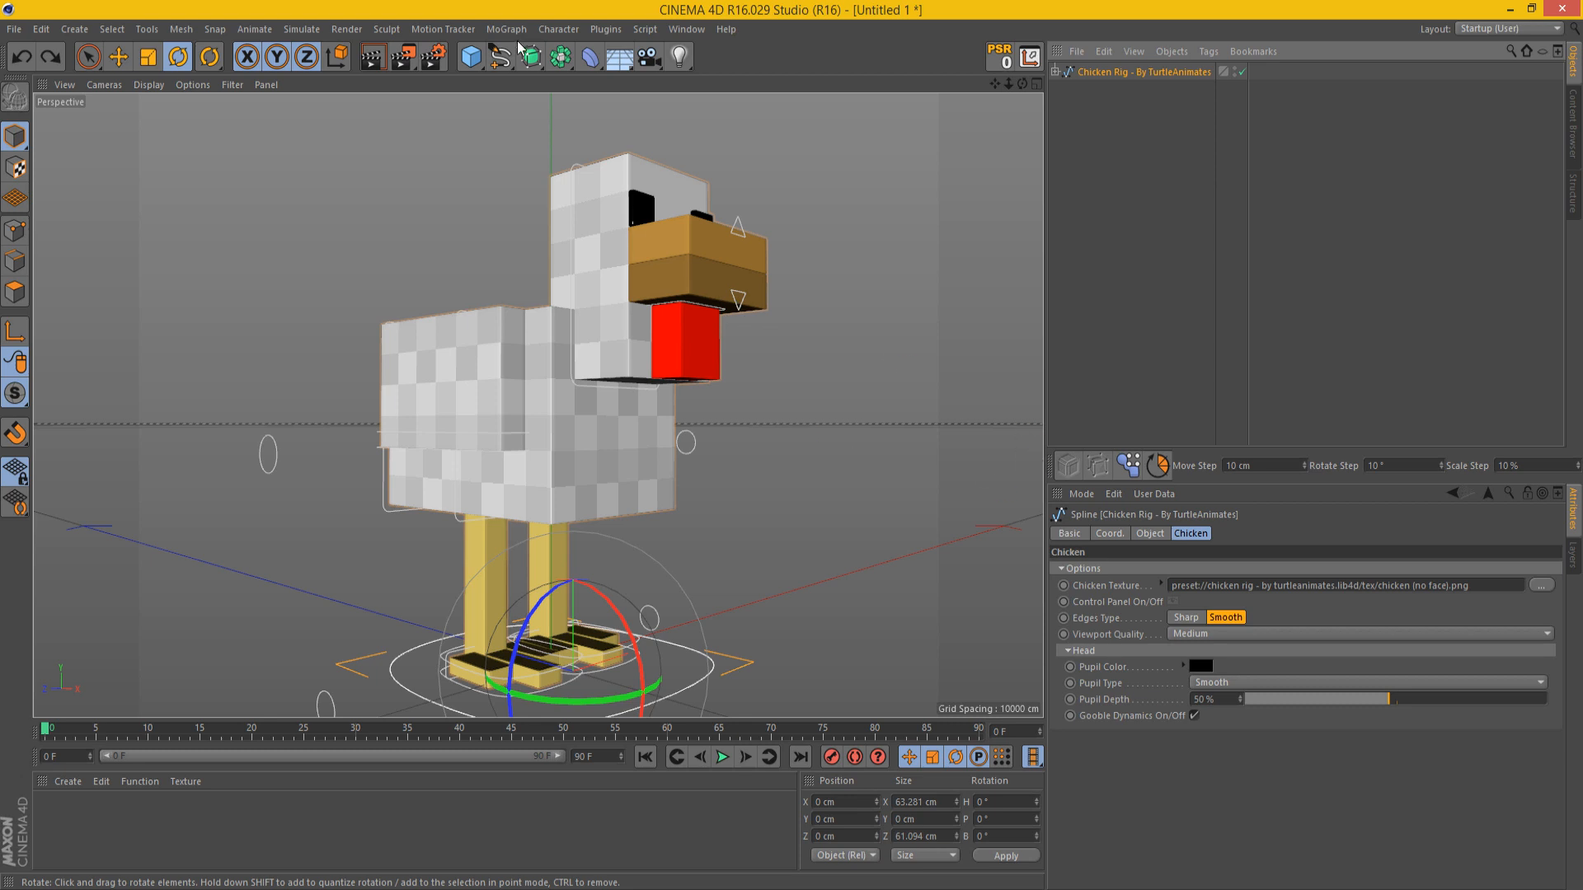
Step: Rotate the head controller to turn the chicken's face sideways and tilt it
click(572, 163)
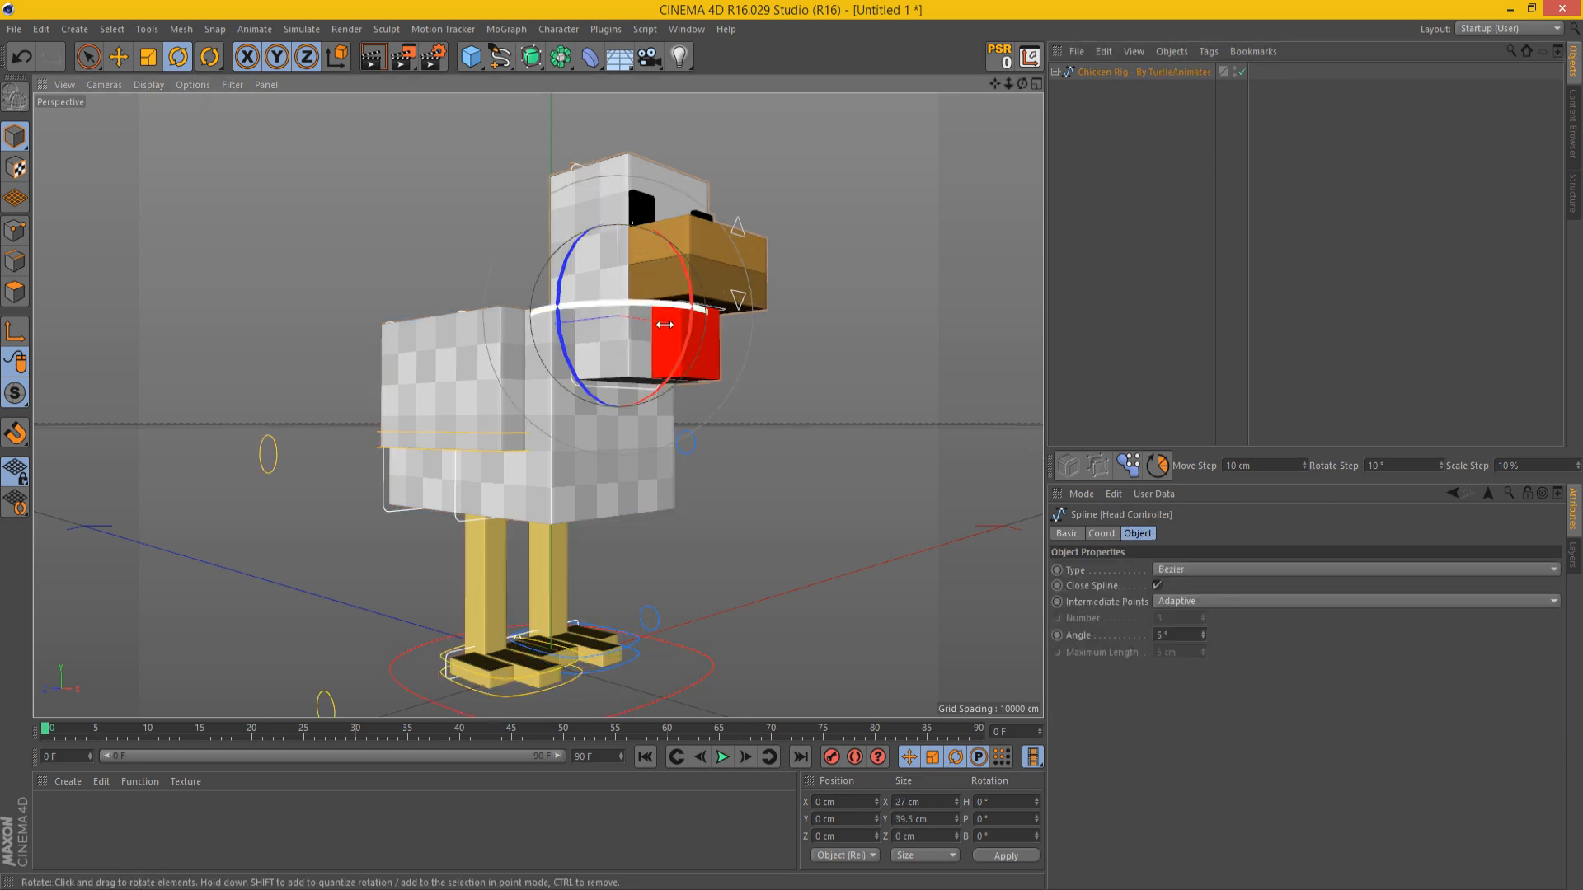
drag(651, 300, 609, 363)
key(ctrl+z)
key(ctrl+z)
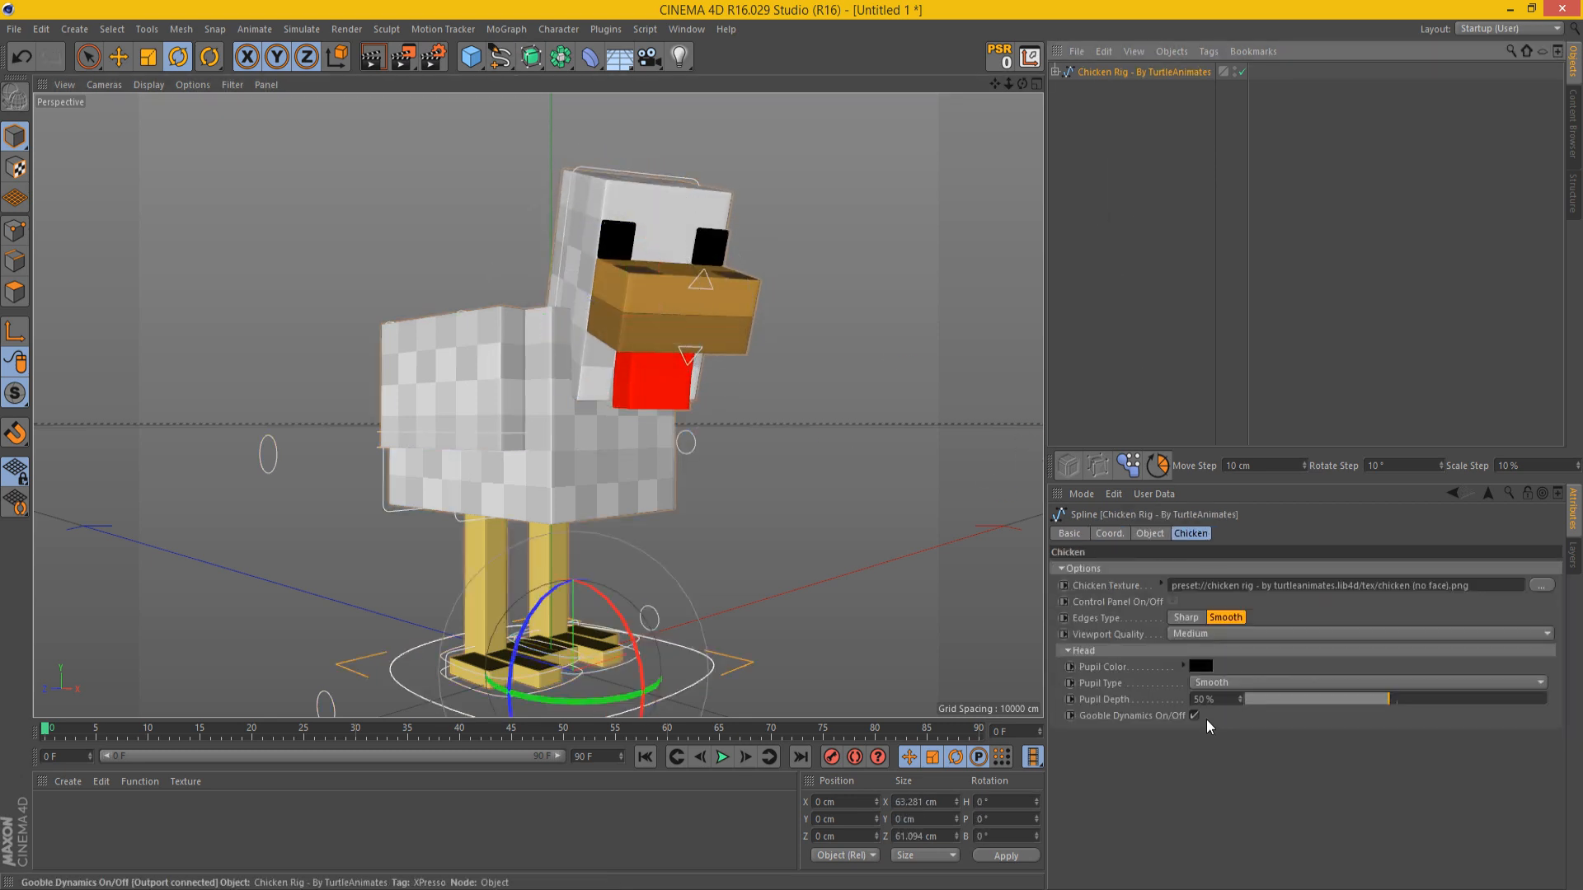
Step: Rotate the head controller again with Gooble Dynamics on to test the wattle, and undo the head rotations
click(610, 171)
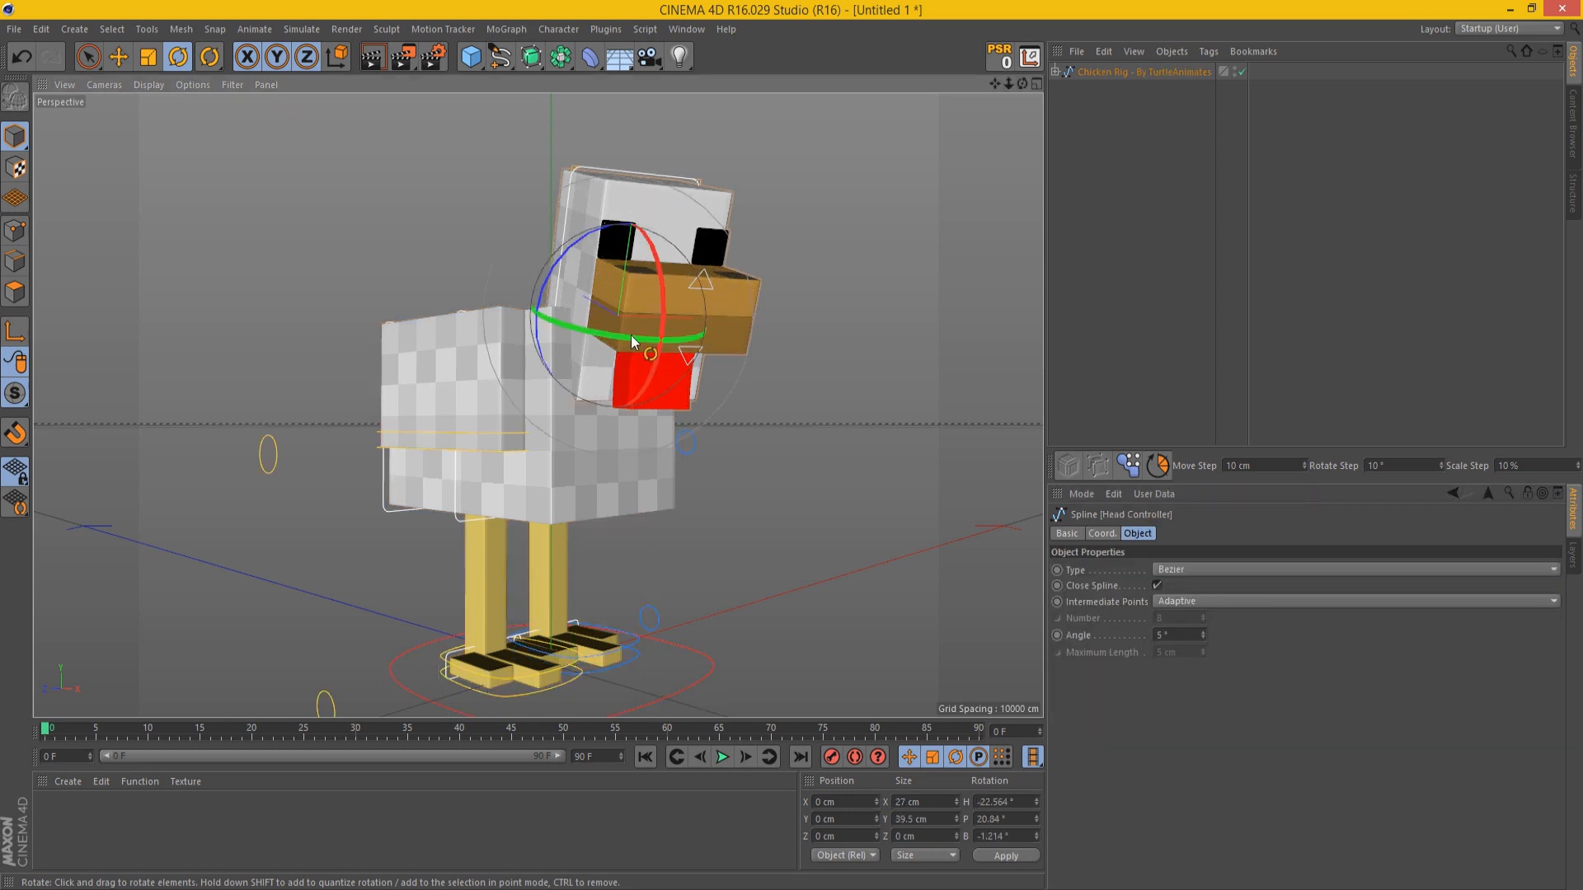
drag(672, 247, 695, 350)
click(887, 359)
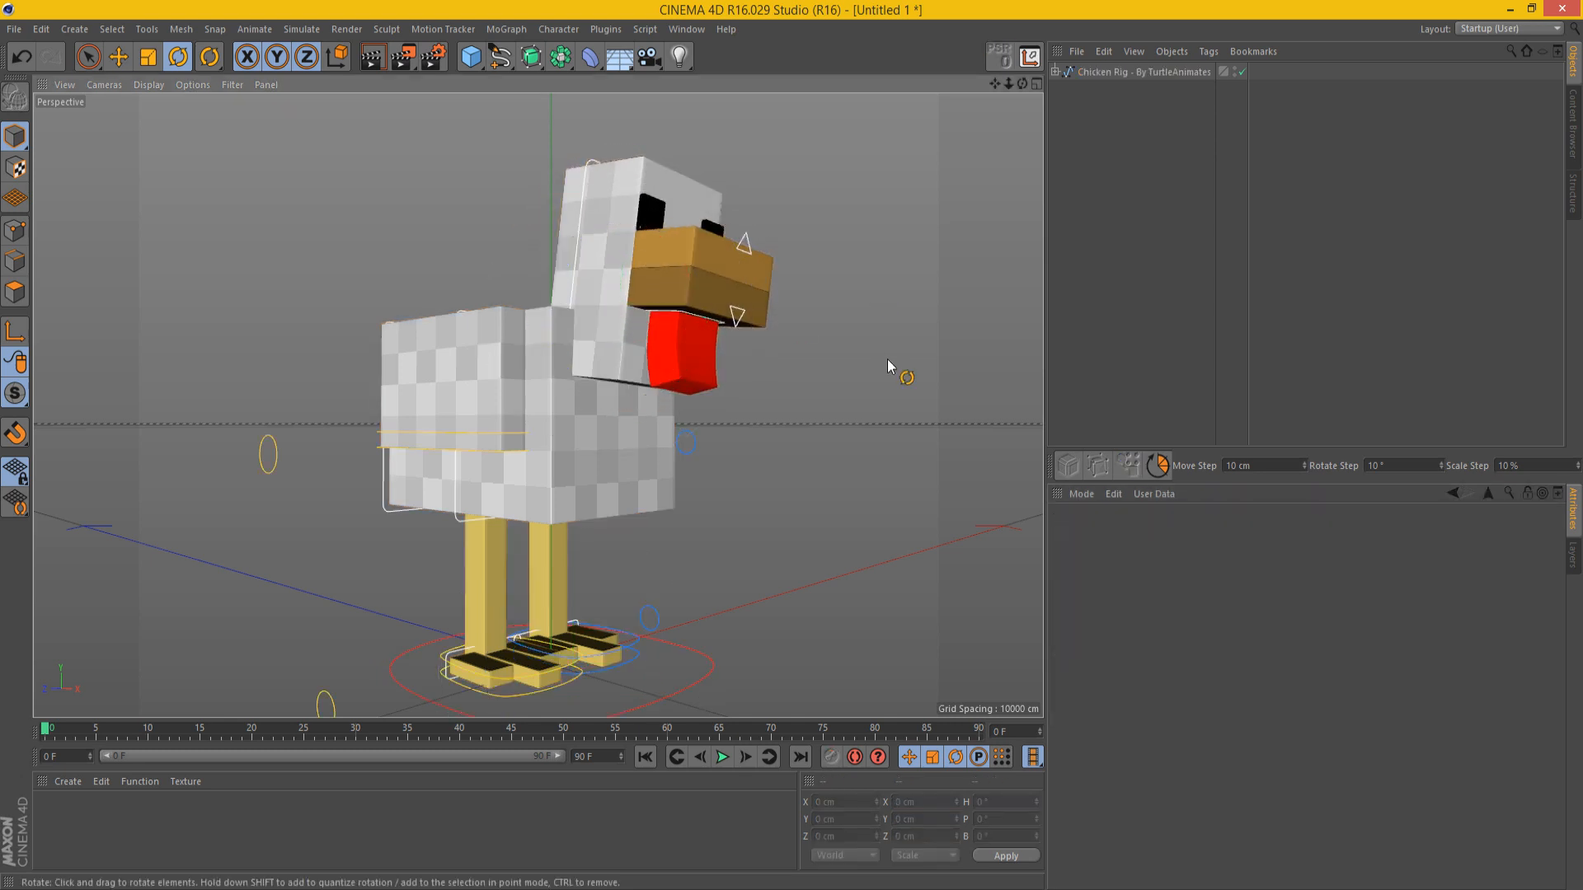
key(ctrl+z)
key(ctrl+z)
key(ctrl+z)
key(ctrl+z)
key(ctrl+z)
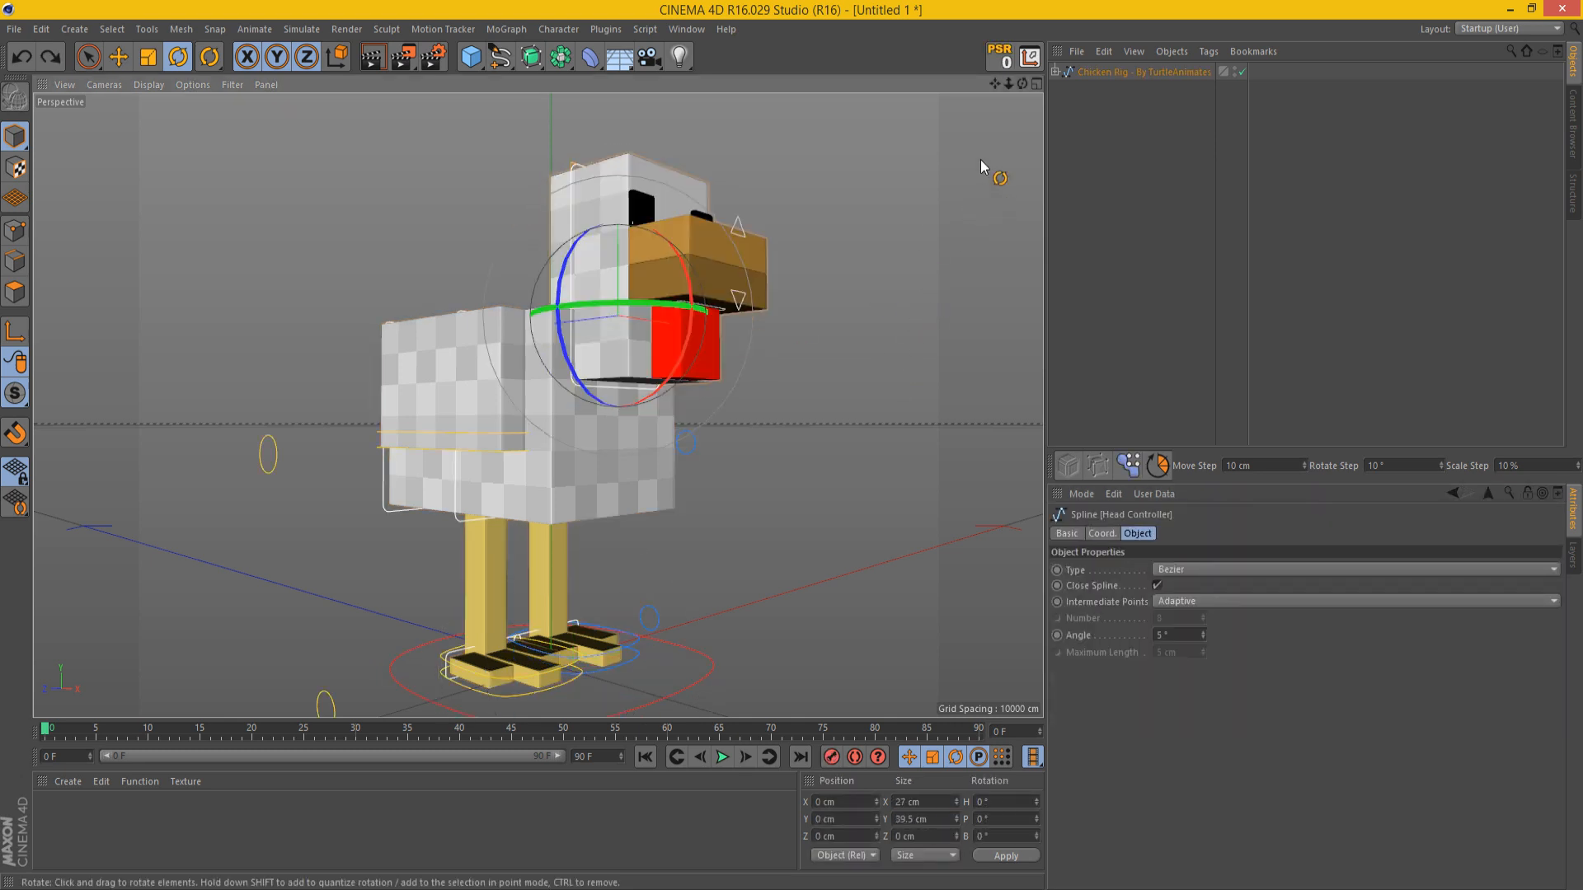
Step: Try one more rotation of the chicken's head controller and undo it
drag(1001, 81, 1010, 173)
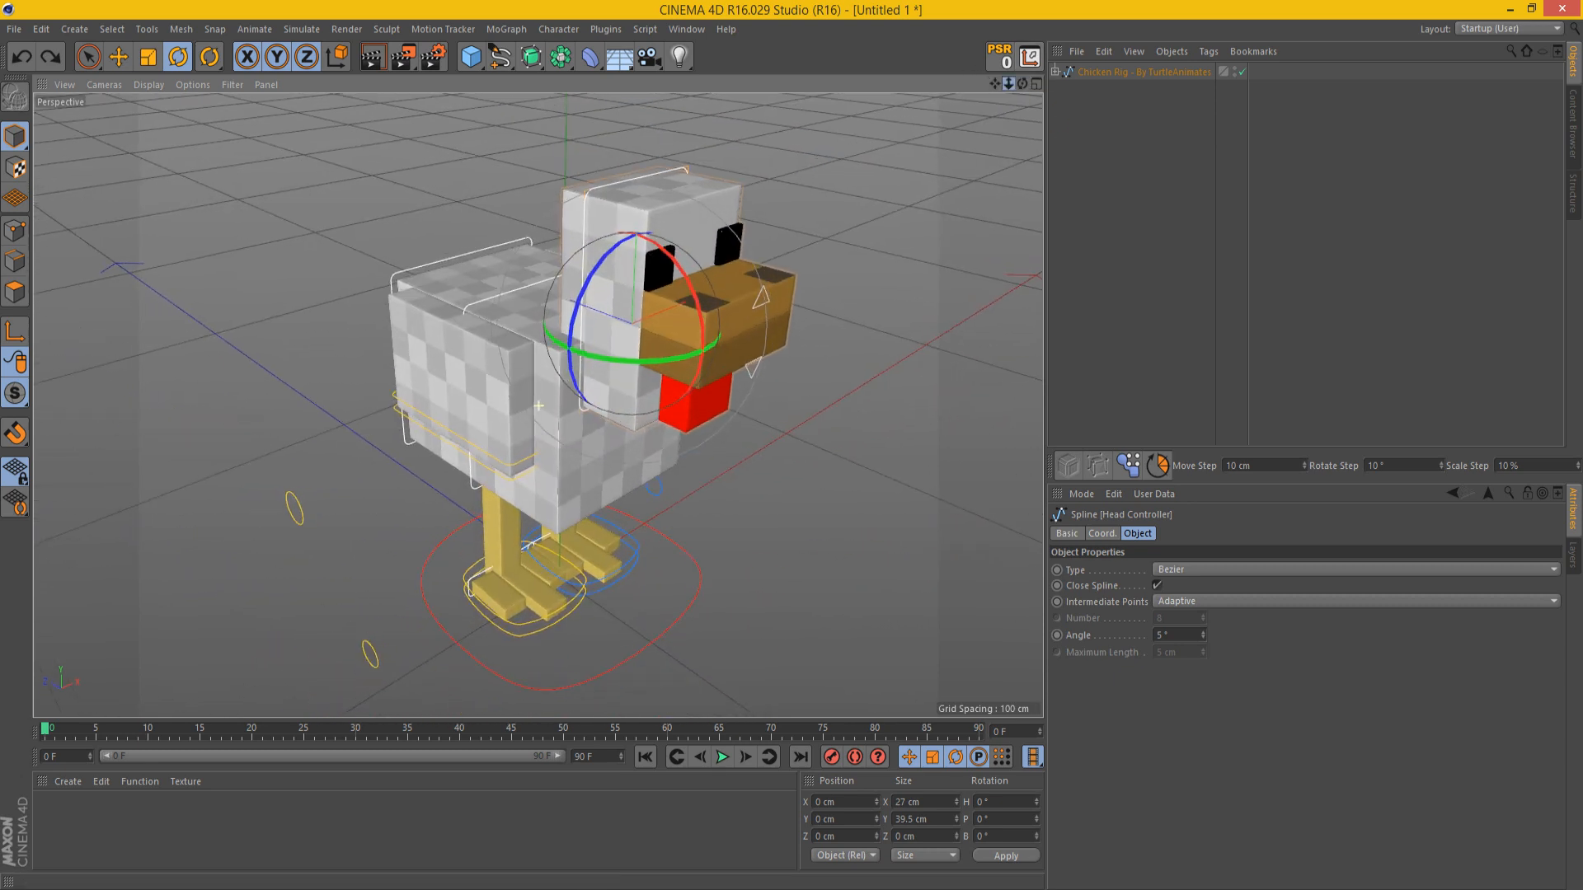
scroll(767, 274, up, 4)
drag(766, 273, 771, 216)
key(ctrl+z)
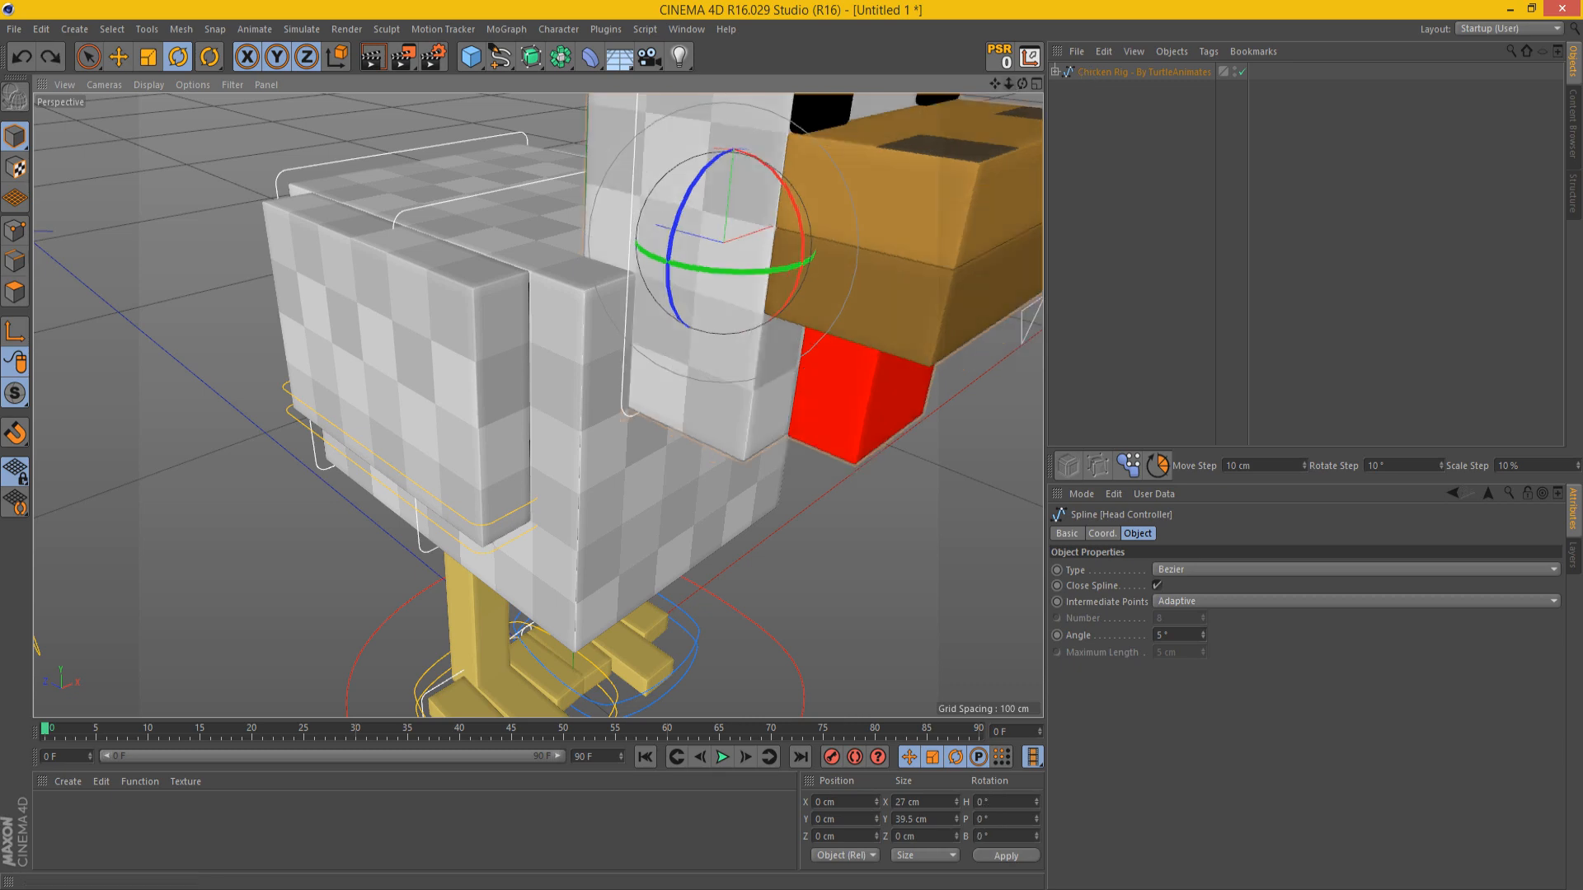
Step: Test the beak by moving the top mouth controller up and the bottom mouth controller down, and undo the moves
scroll(1010, 99, down, 4)
drag(1022, 84, 940, 146)
scroll(874, 190, up, 6)
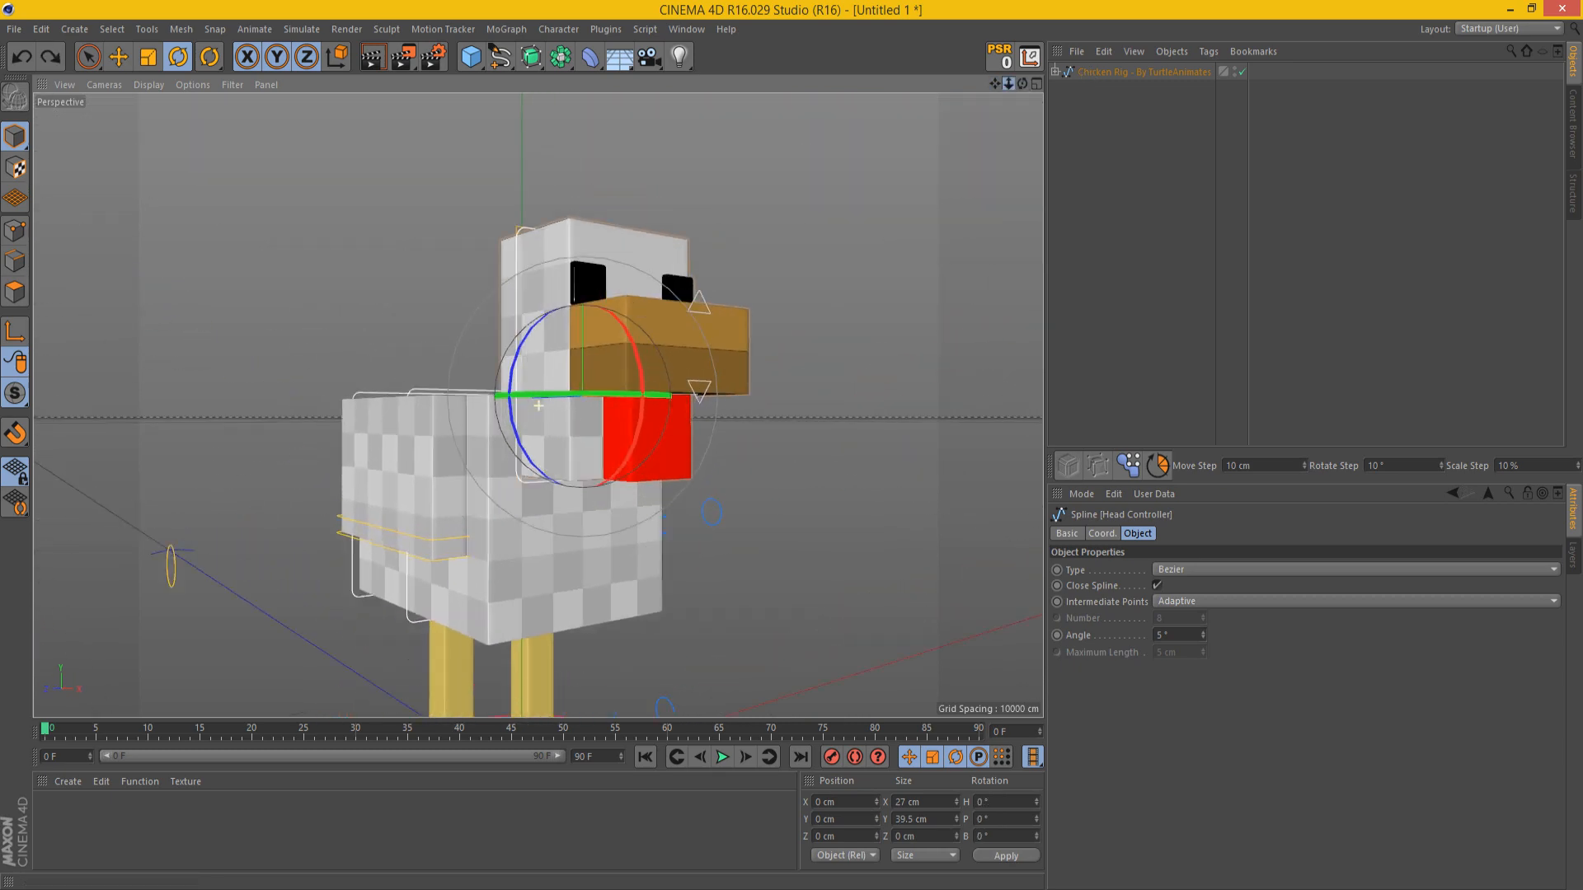
click(819, 229)
key(e)
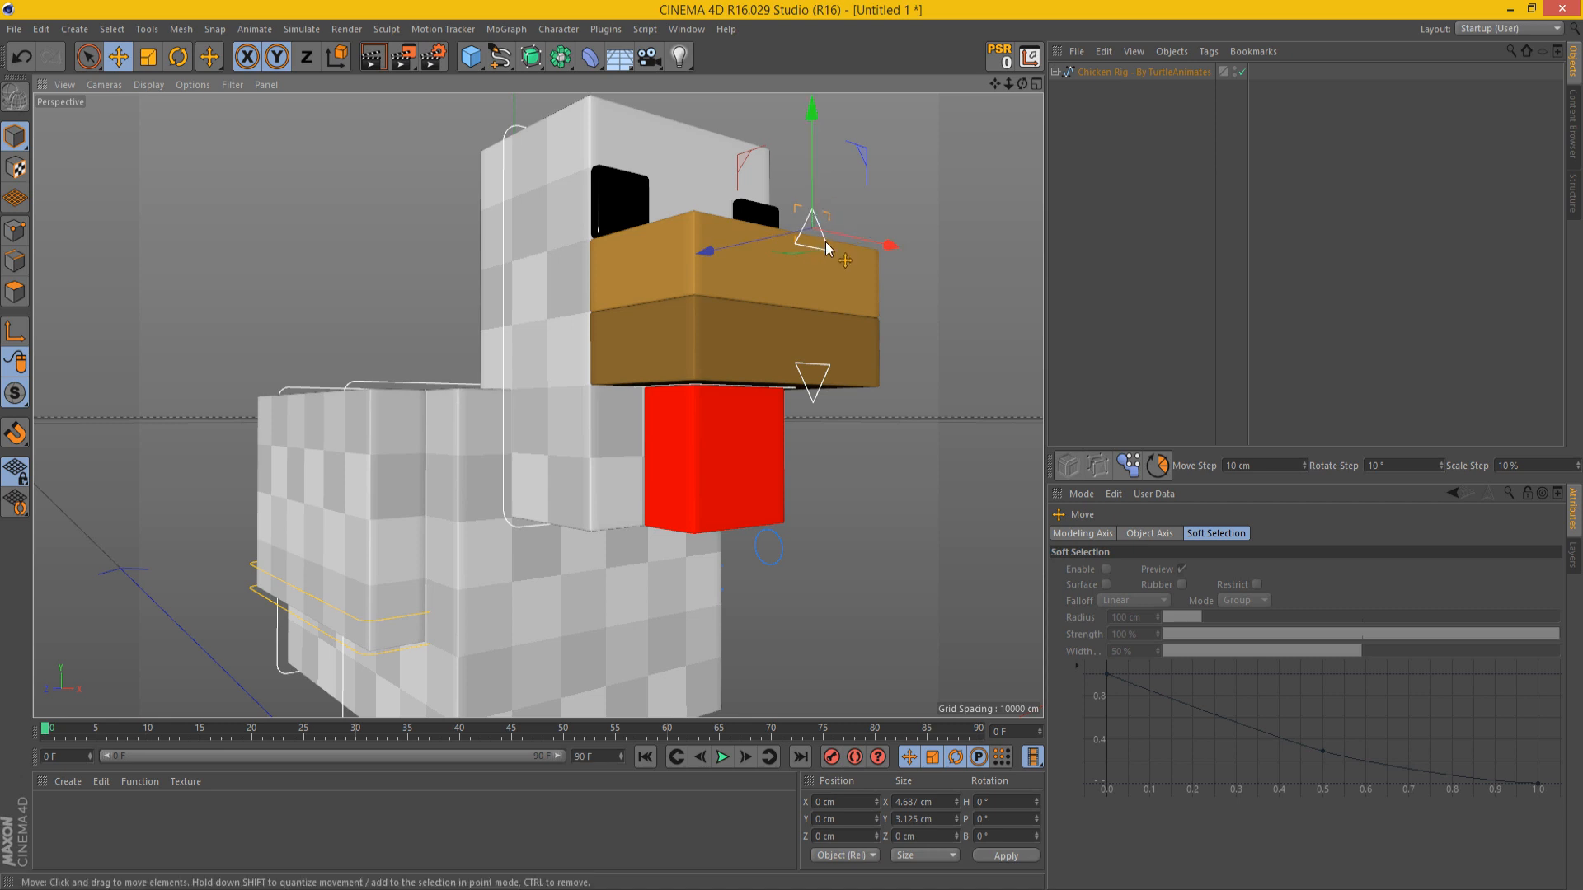
drag(836, 250, 813, 190)
drag(818, 394, 853, 545)
key(ctrl+z)
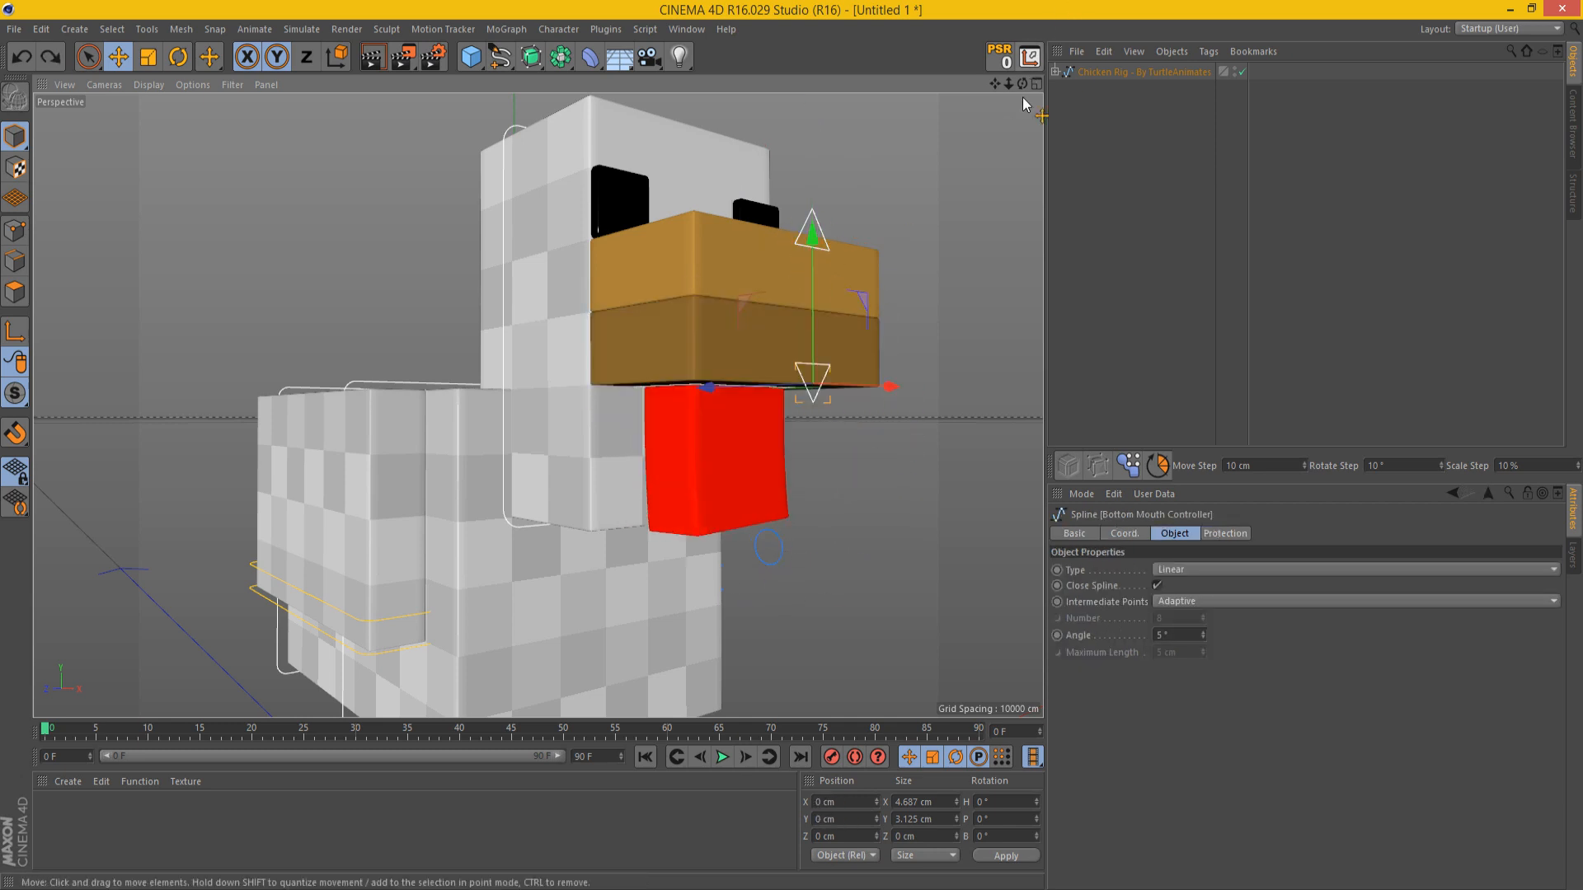
Step: Select the head controller again, test rotating it with the Rotate tool, and undo the rotation
drag(1023, 85, 1081, 238)
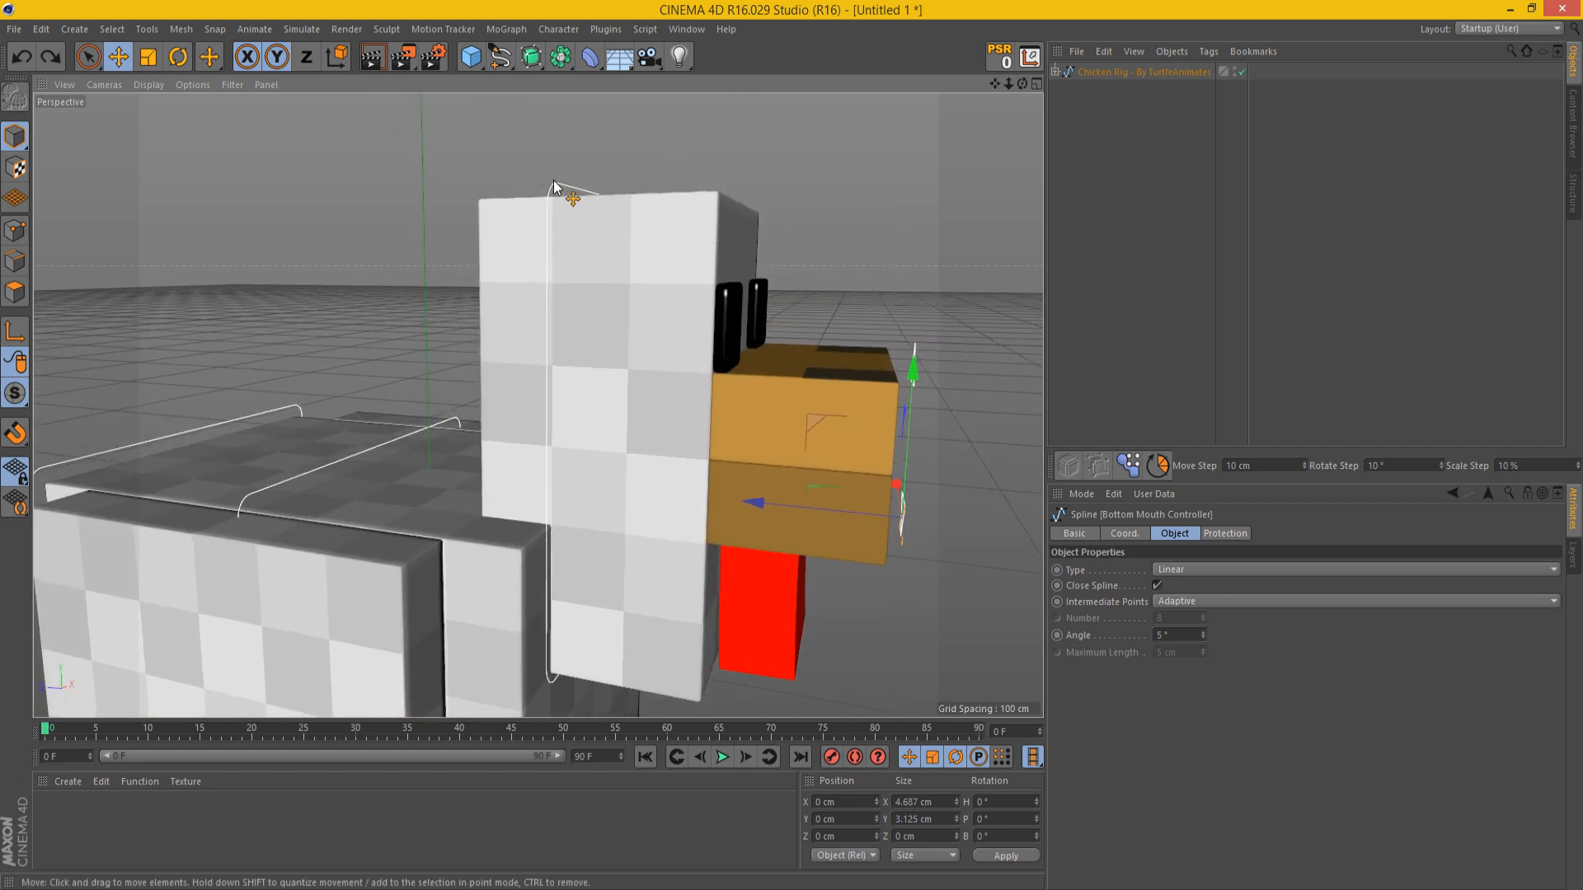
click(553, 187)
key(r)
drag(640, 394, 882, 216)
key(ctrl+z)
Step: Test the Body Controller's pitch rotation and a heading rotation of about 26°, undoing each one
mouse_move(995, 84)
mouse_down()
mouse_move(1187, 4)
mouse_move(969, 177)
mouse_move(1003, 86)
mouse_up()
scroll(597, 250, down, 3)
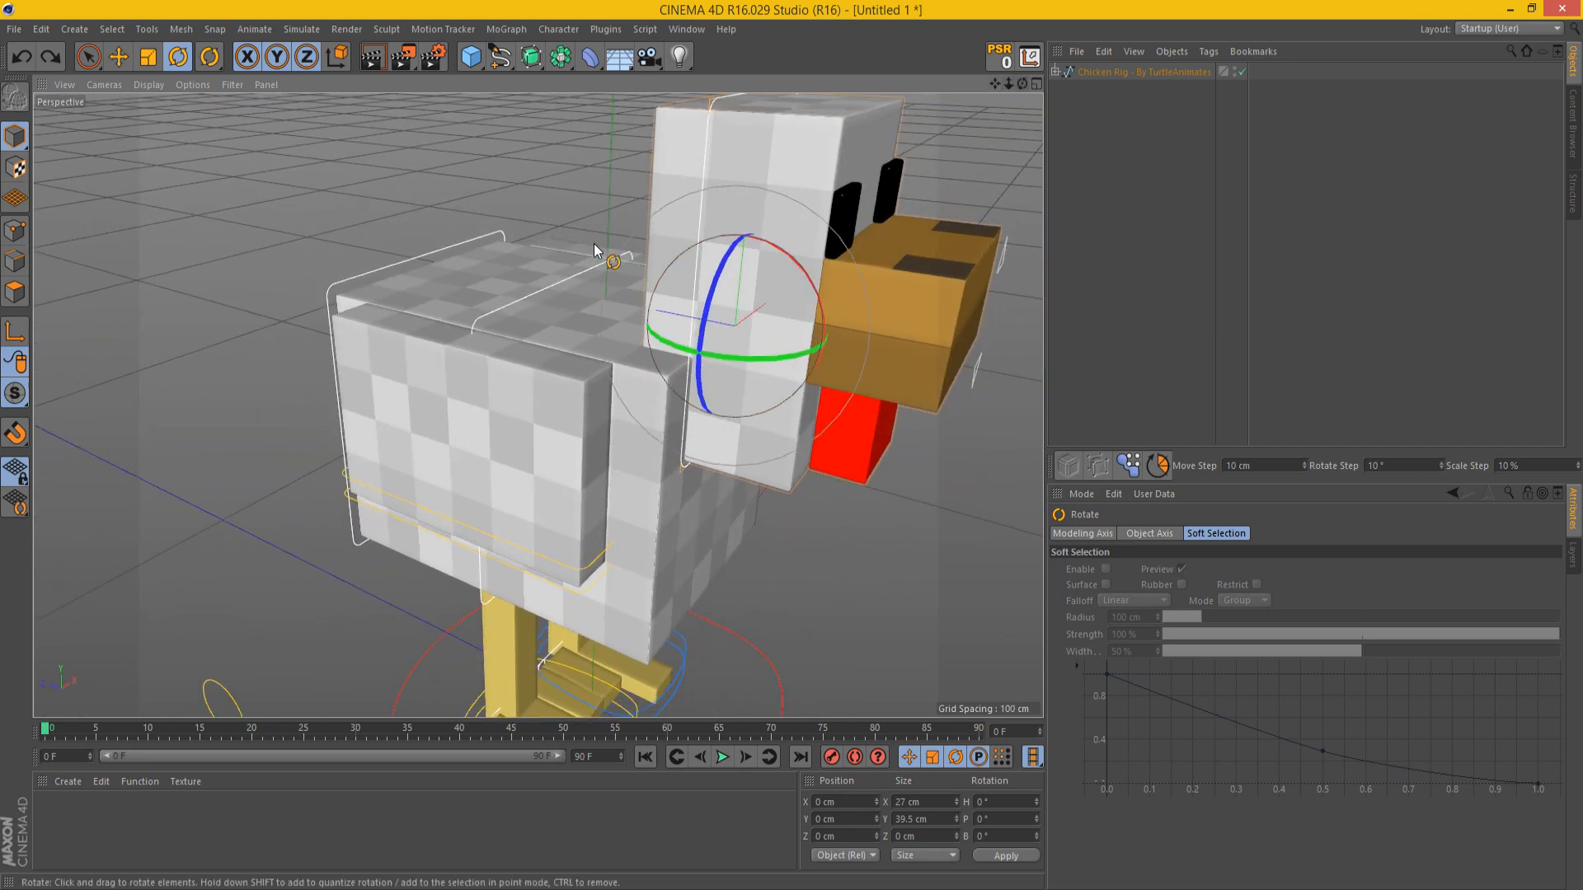
click(580, 269)
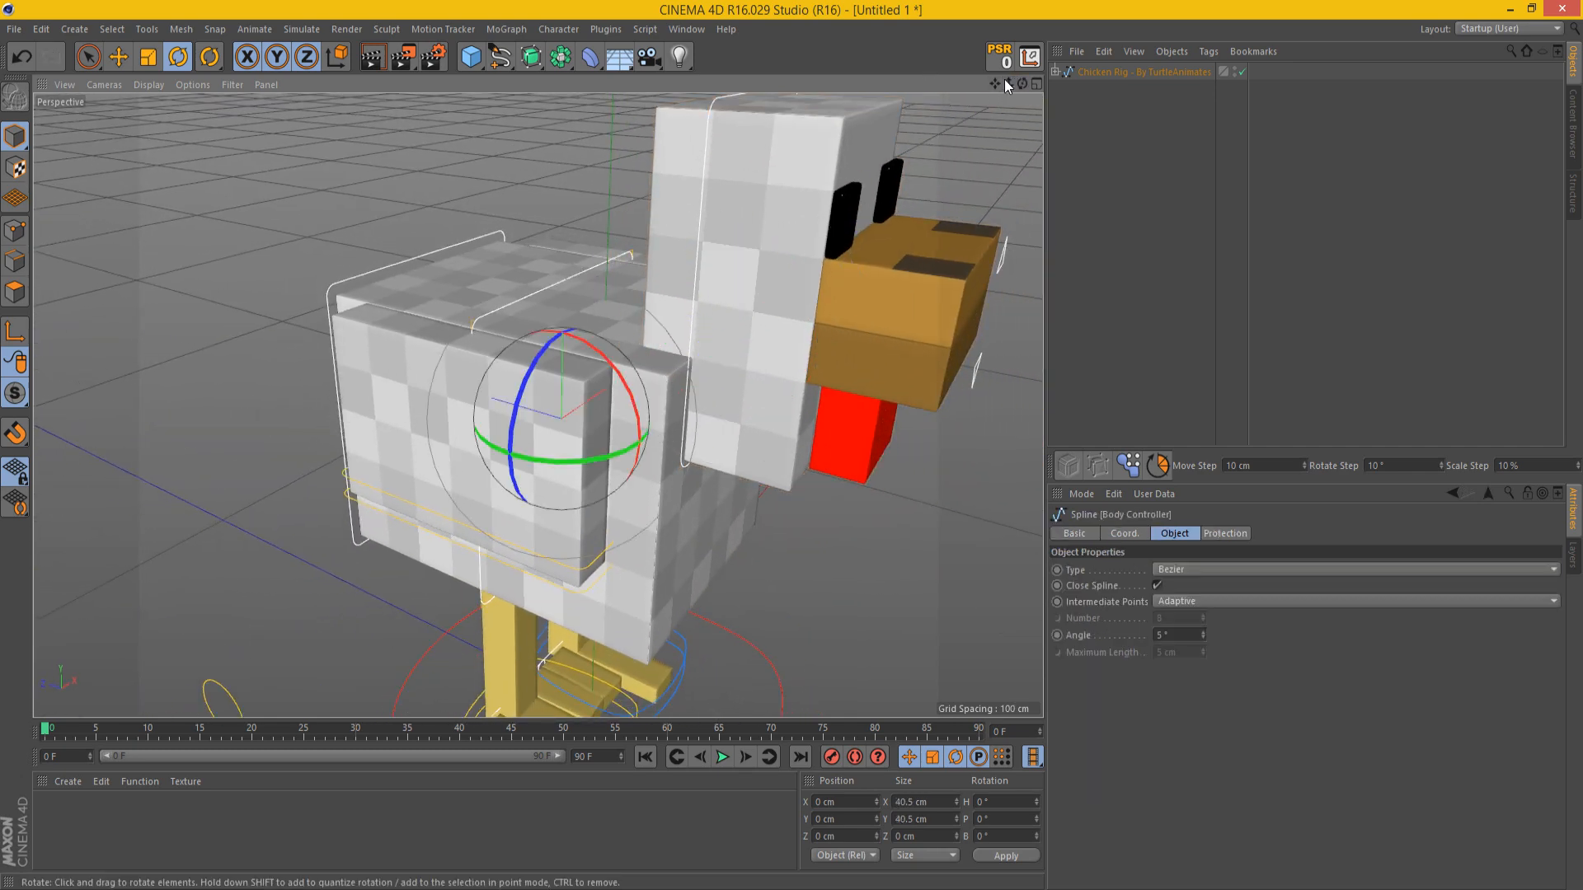
drag(1022, 84, 1021, 33)
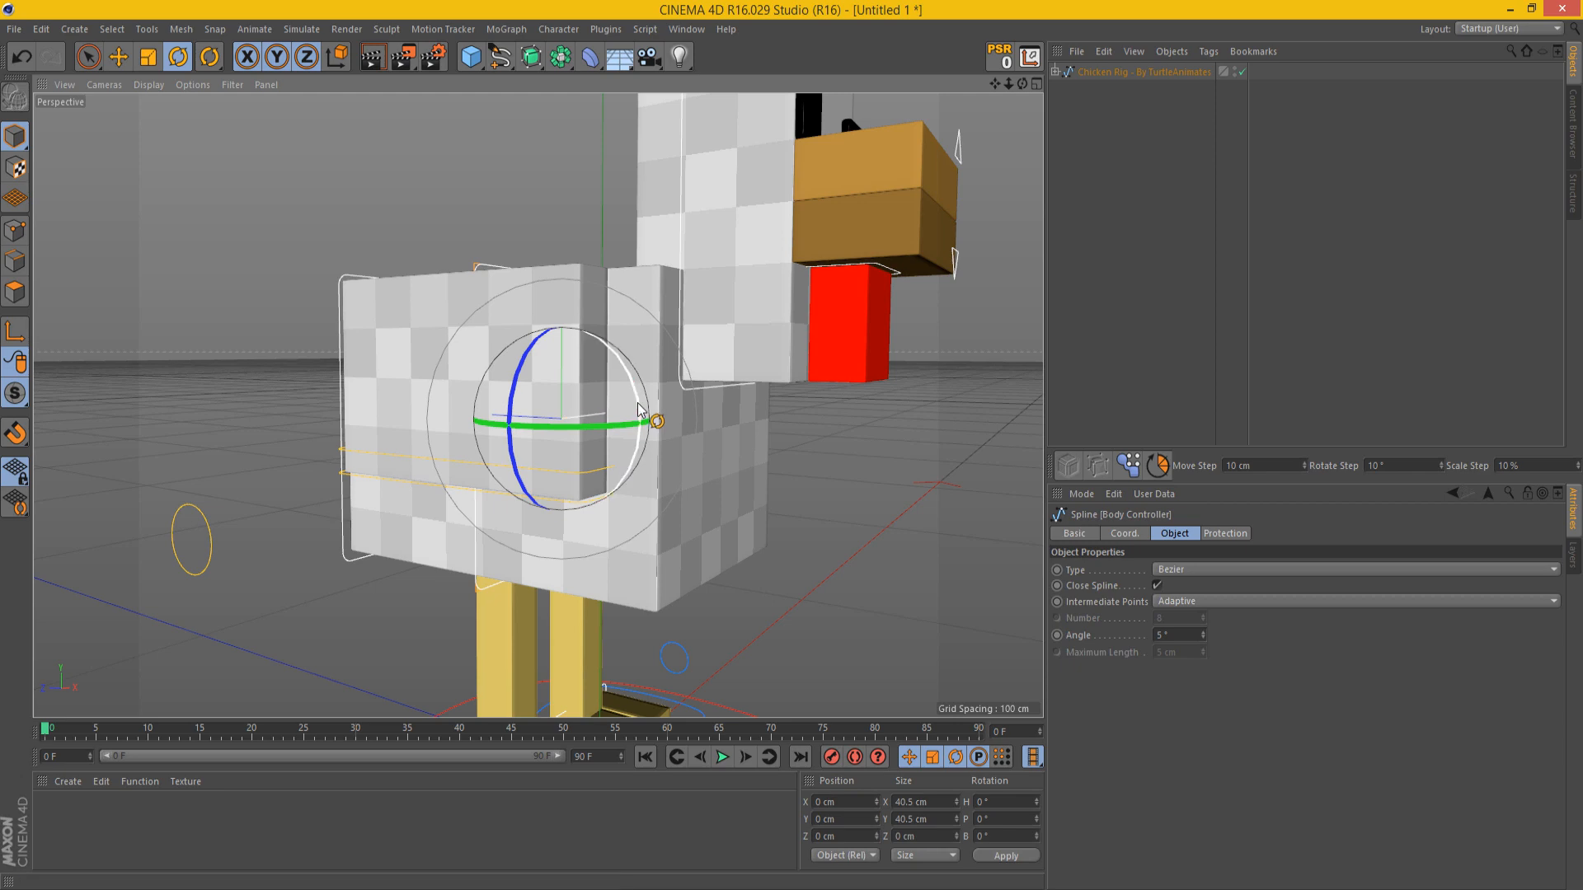
drag(639, 410, 611, 482)
key(ctrl+z)
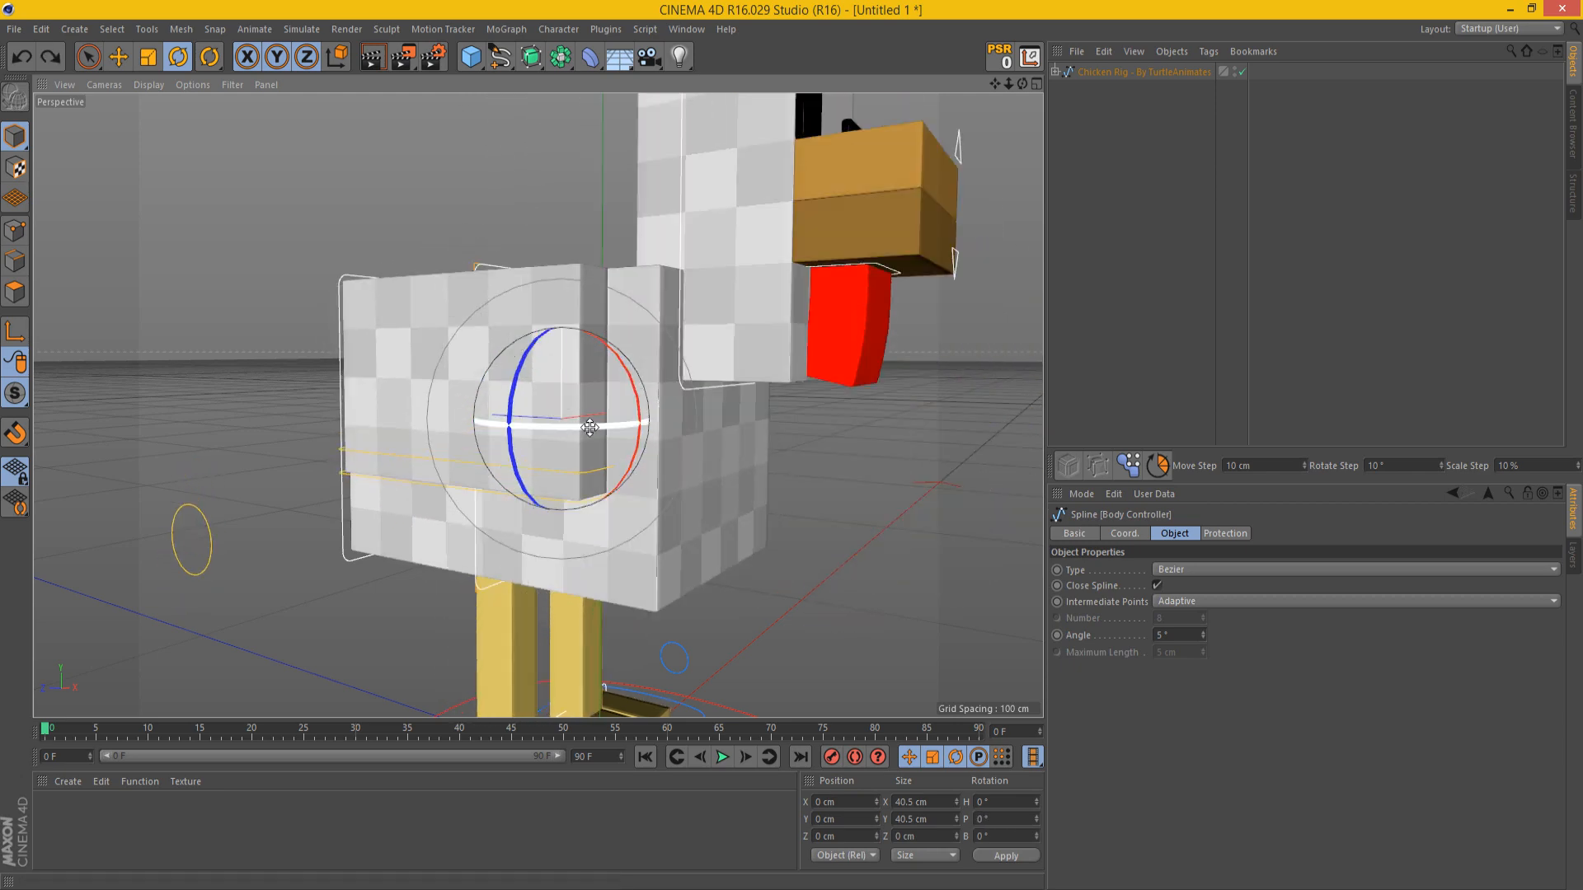
drag(590, 427, 635, 415)
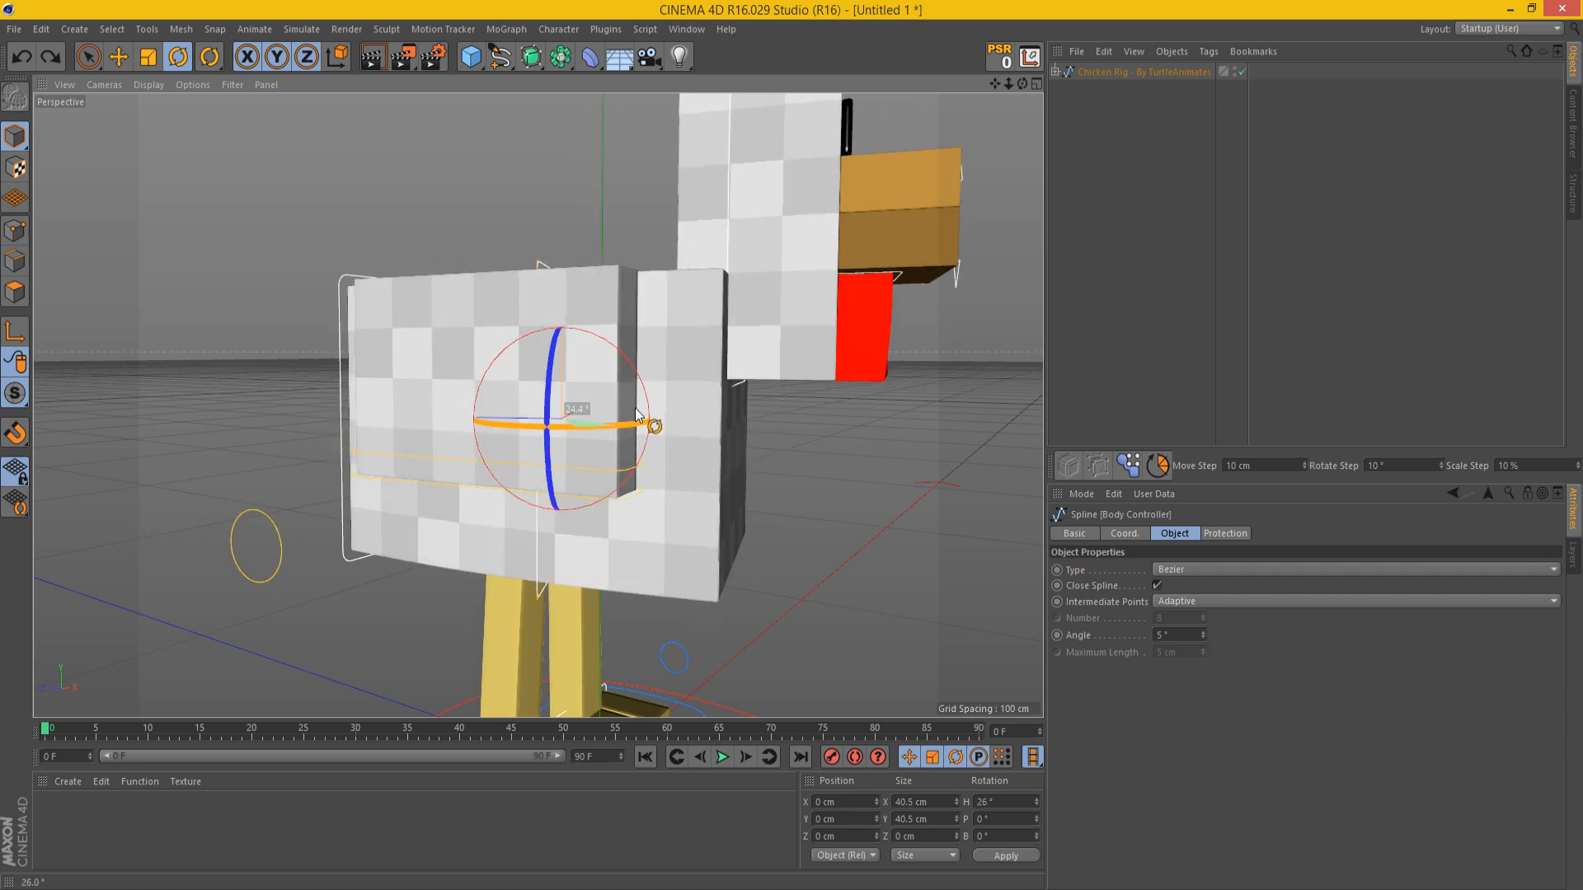
key(ctrl+z)
Step: Test banking the Body Controller by about 36.5° and rotating it on several axes, and undo the rotations
drag(521, 406, 561, 413)
key(ctrl+z)
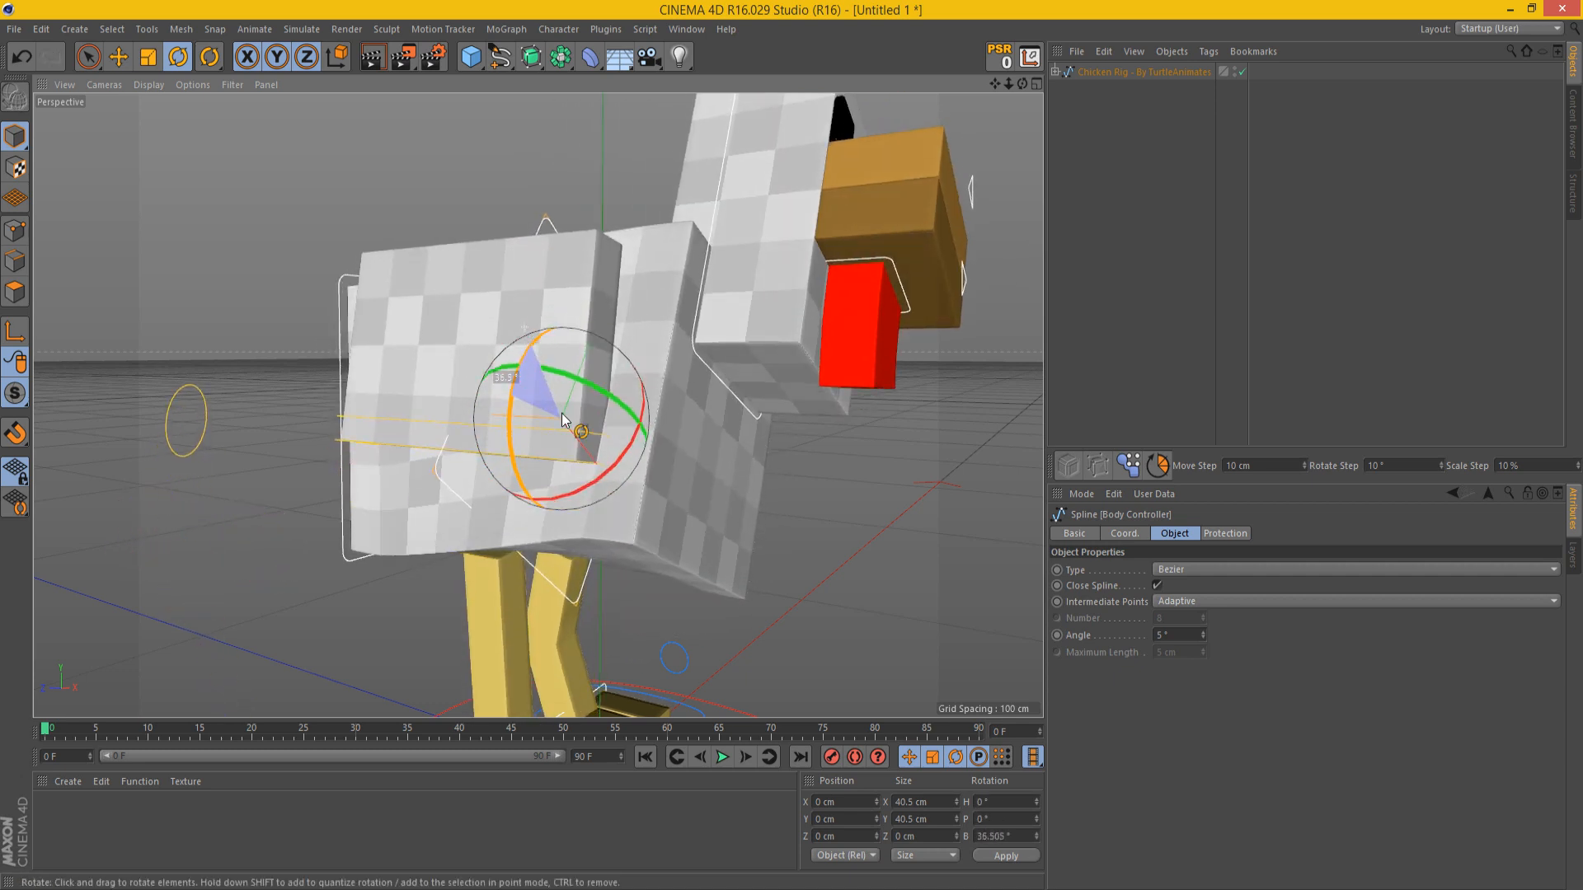
key(ctrl+z)
drag(608, 493, 626, 519)
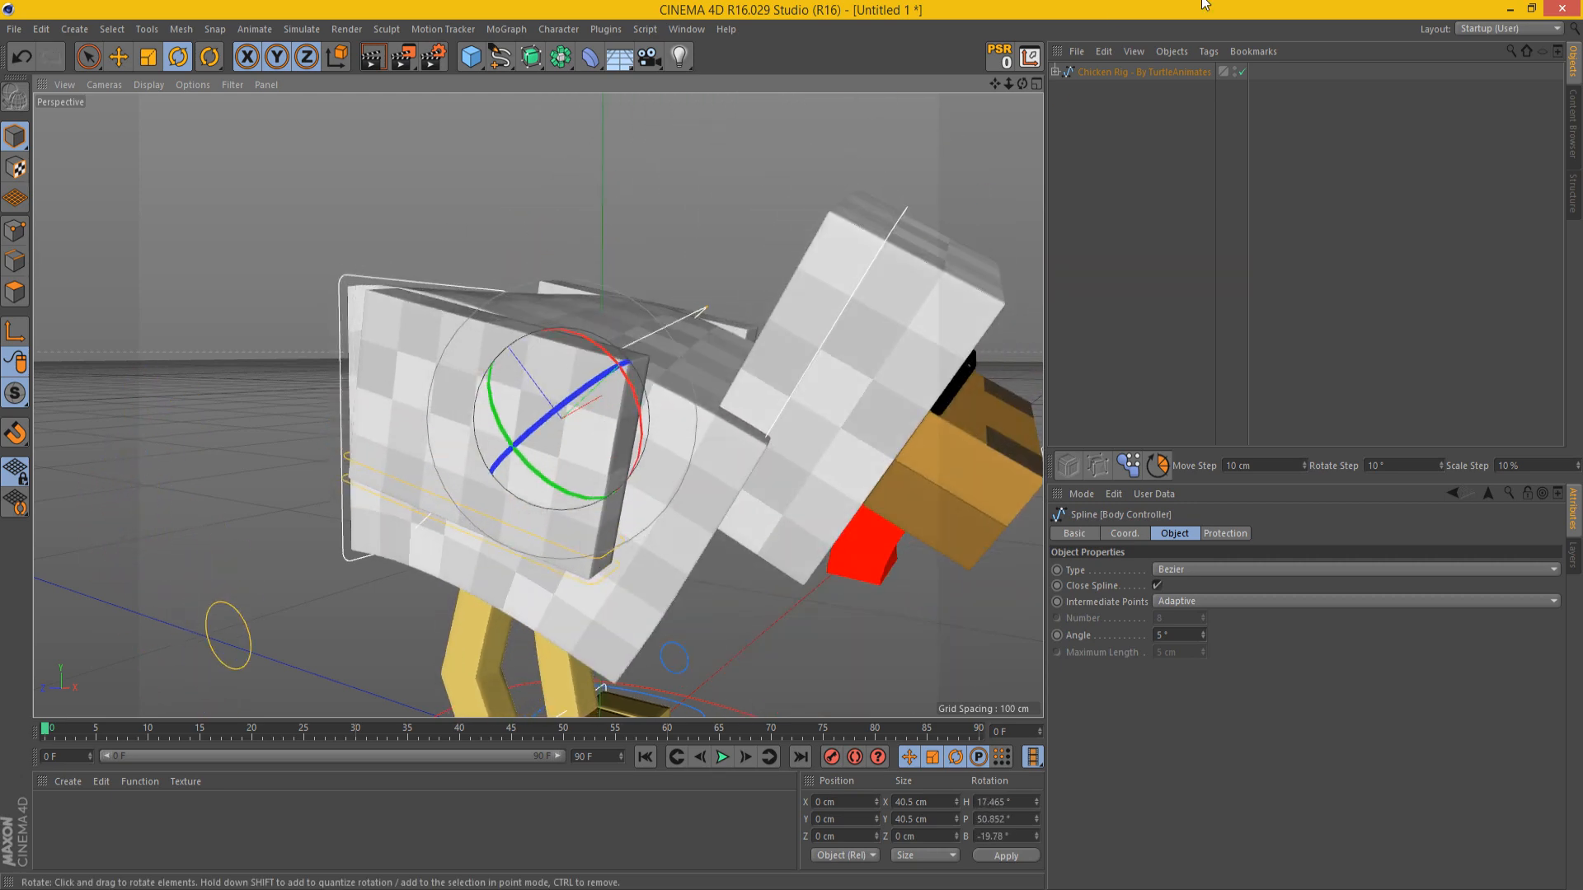
key(ctrl+z)
Step: Test moving and rotating the controller around the rear of the chicken's body, and undo each change
mouse_move(1025, 86)
mouse_down()
mouse_move(998, 86)
mouse_move(1022, 55)
mouse_up()
click(382, 561)
key(e)
drag(788, 364, 755, 500)
key(ctrl+z)
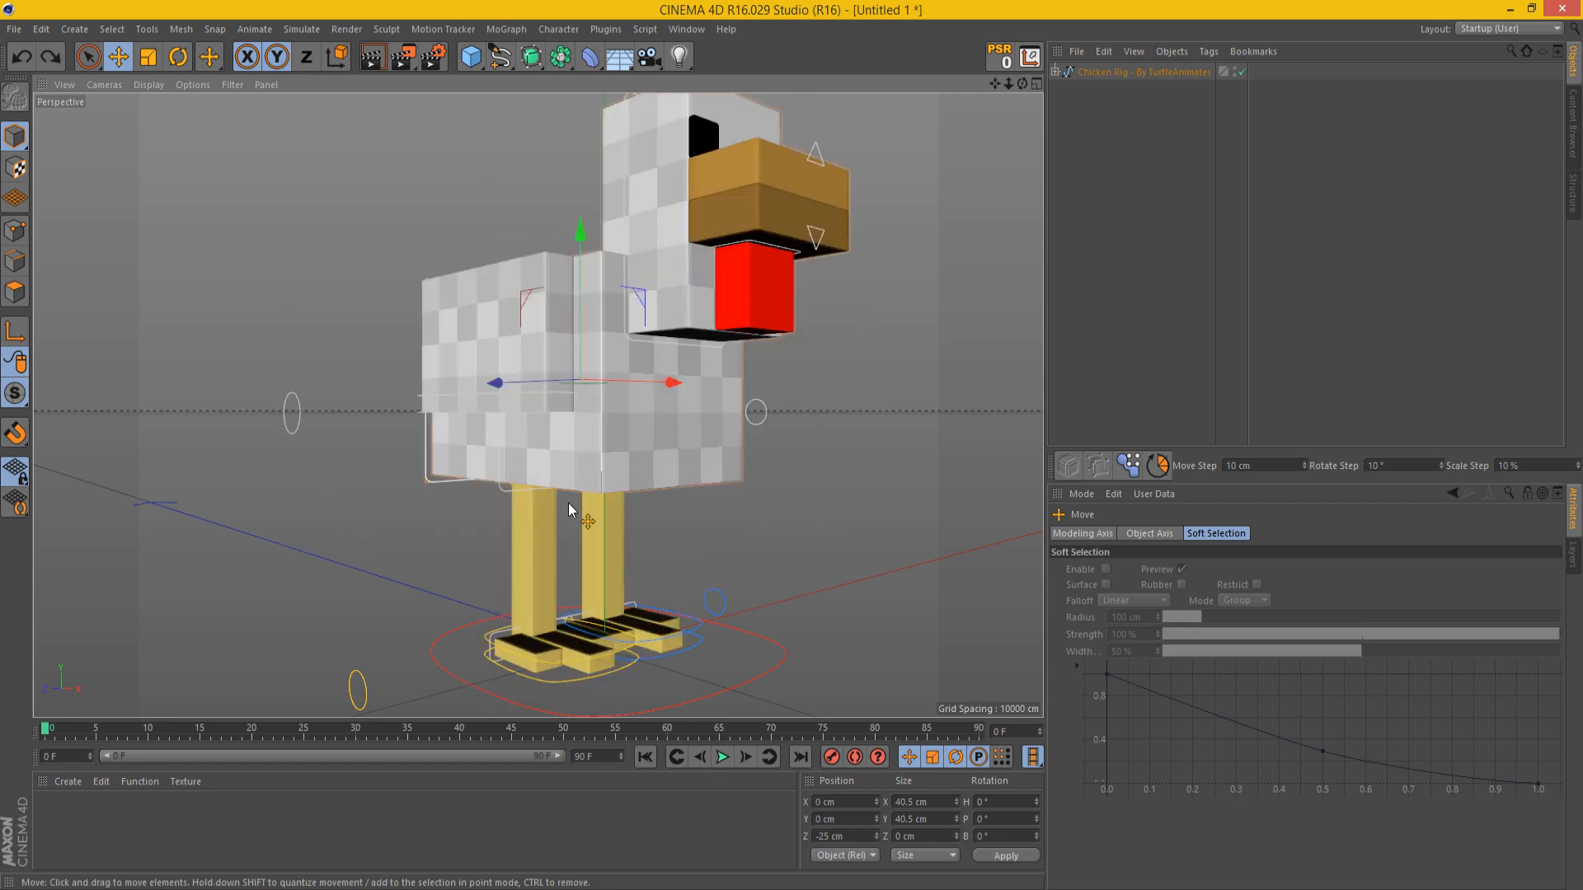
drag(569, 504, 578, 542)
key(ctrl+z)
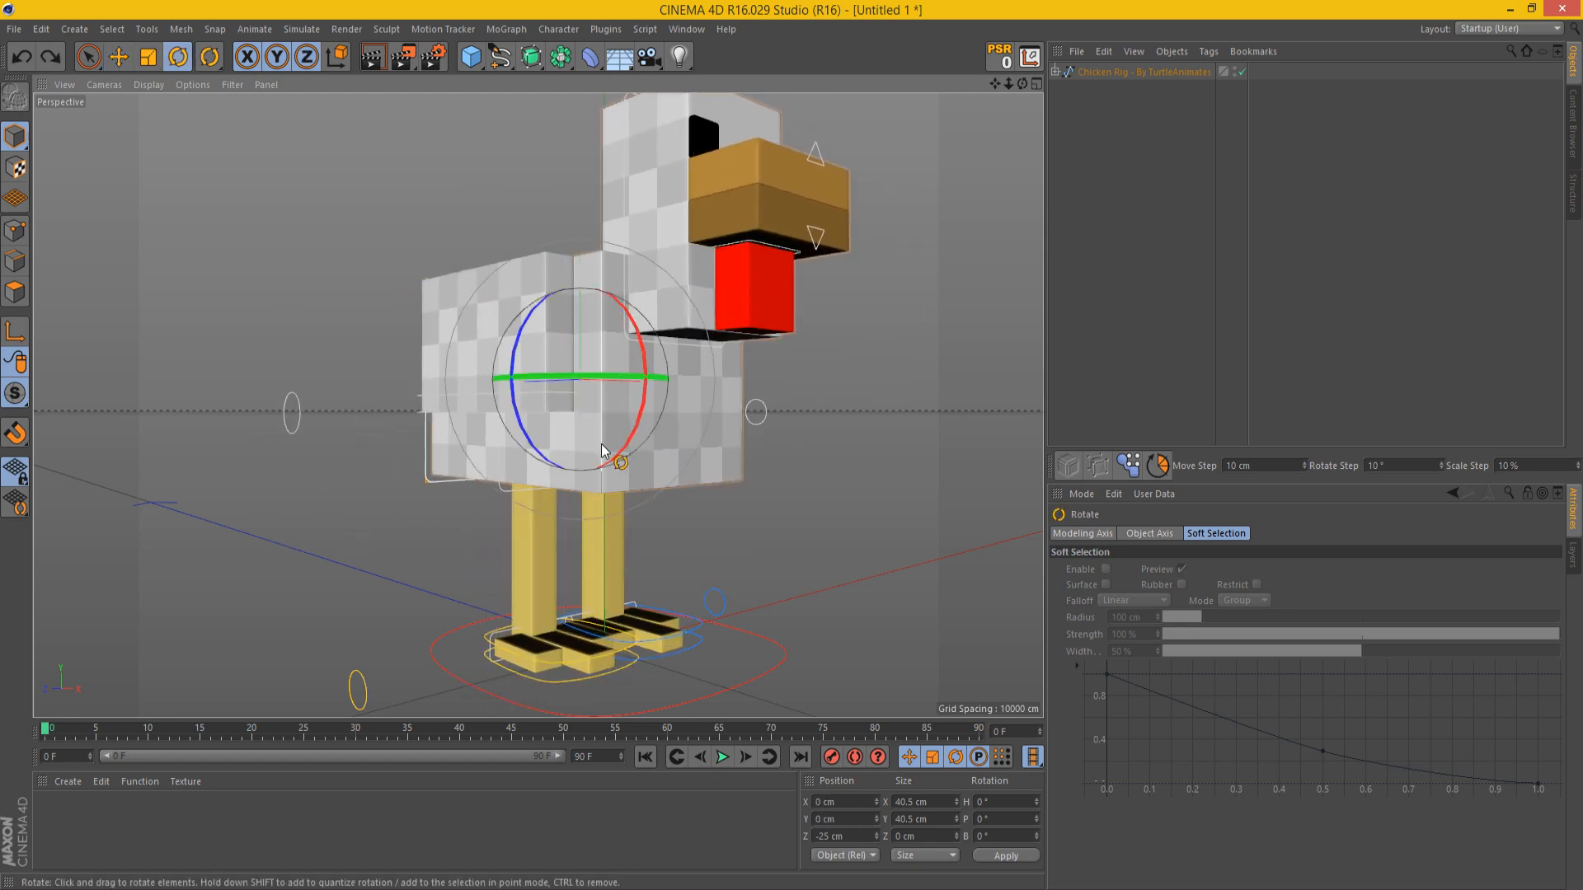
mouse_move(602, 450)
mouse_down()
mouse_move(675, 453)
mouse_move(590, 490)
mouse_move(699, 419)
mouse_move(610, 465)
mouse_up()
key(ctrl+z)
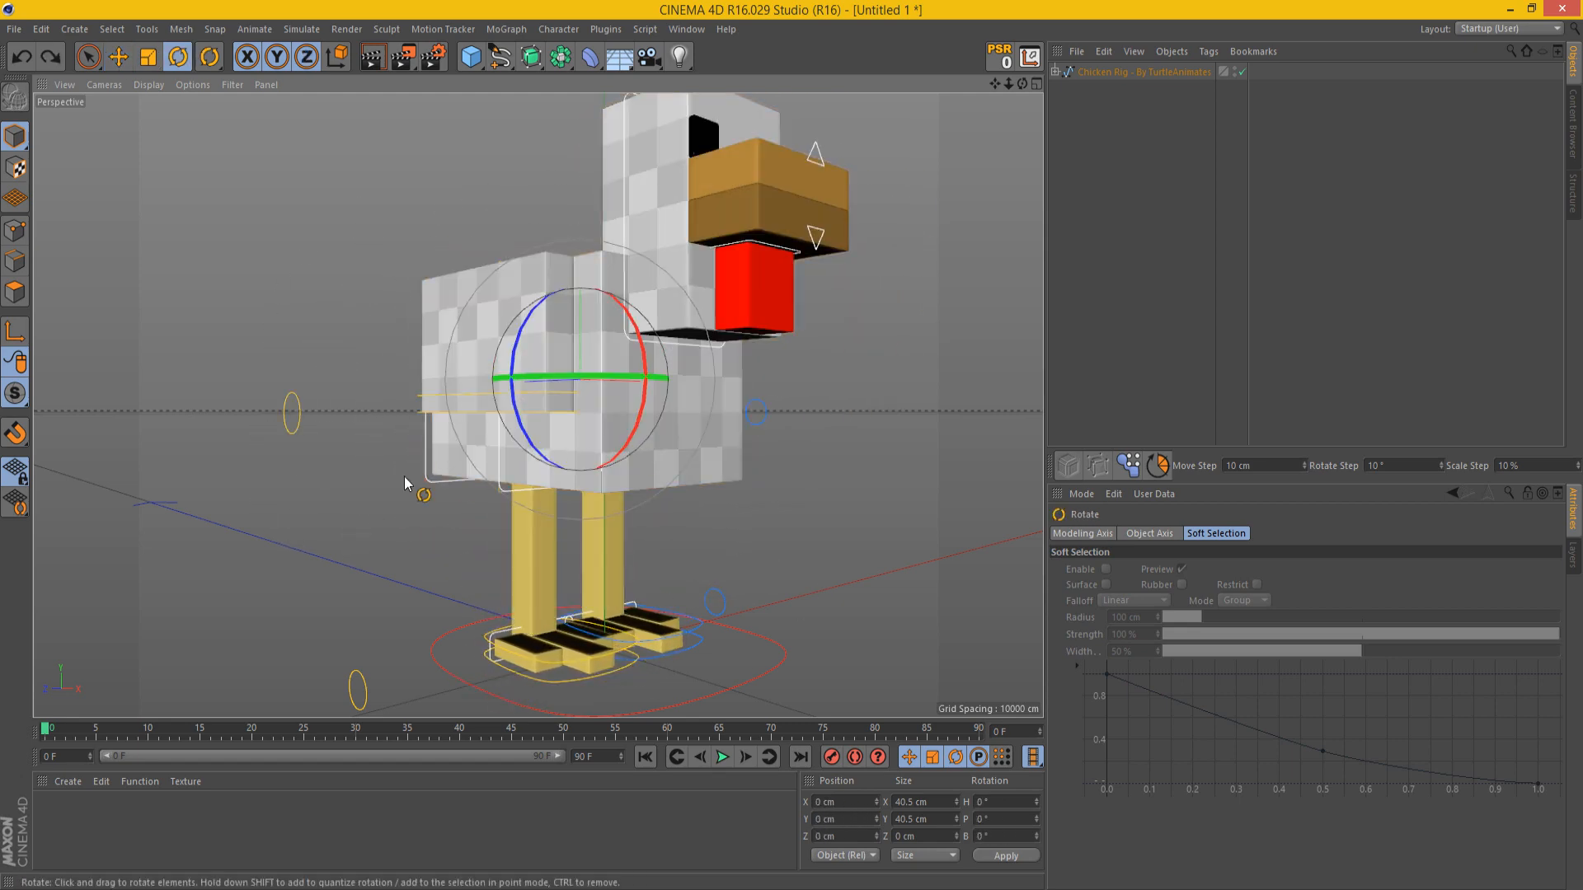
Step: Test moving the Right Wing Controller with the Move tool and undo the move
click(442, 424)
key(e)
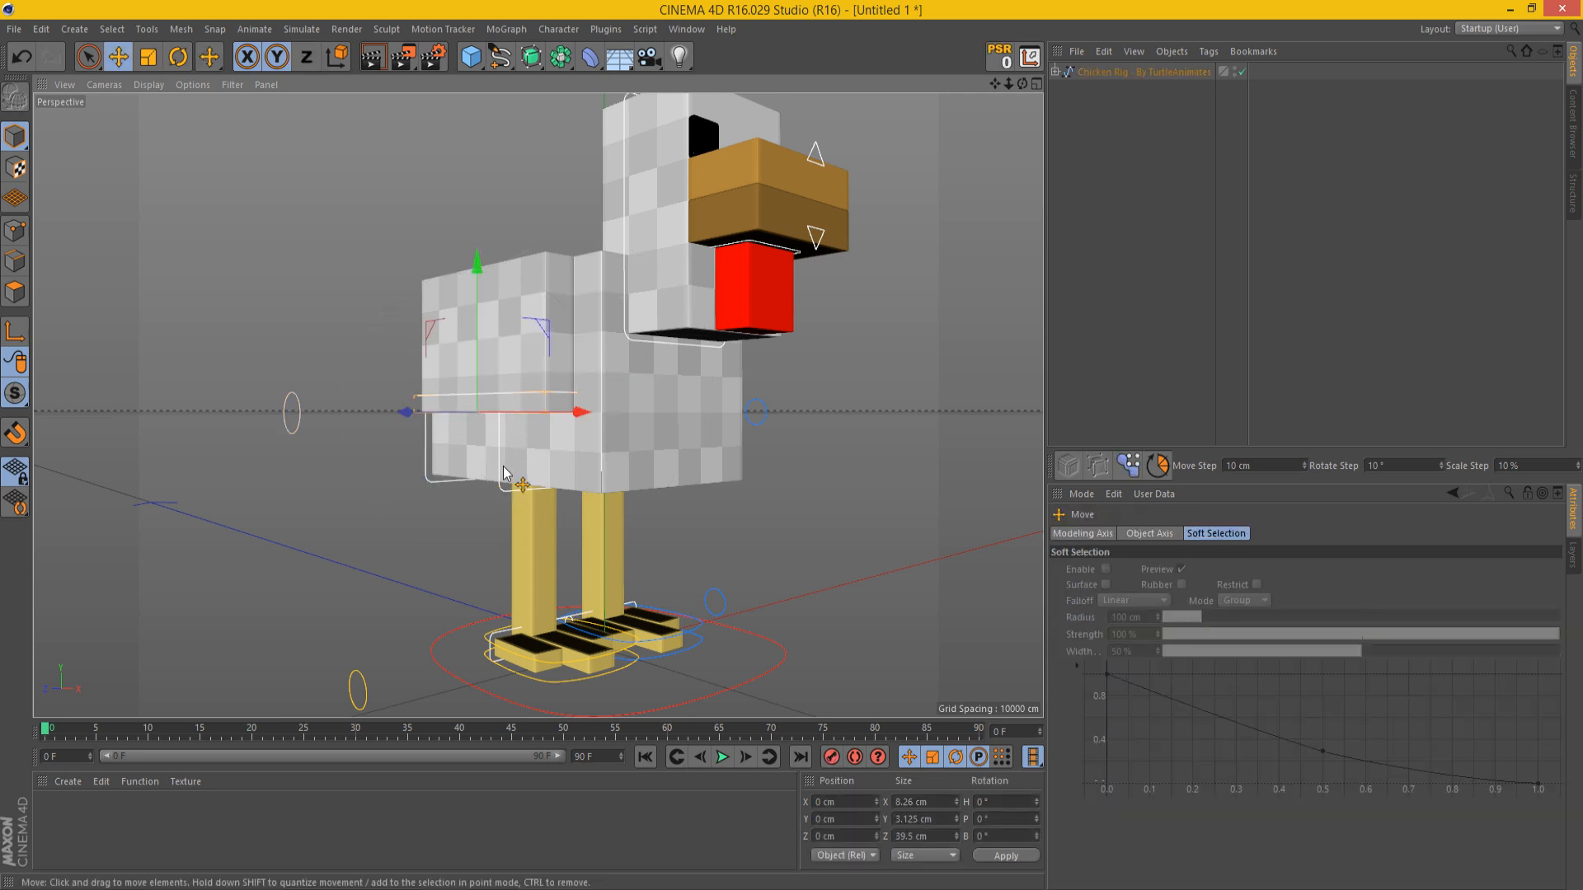
drag(505, 472, 528, 416)
key(ctrl+z)
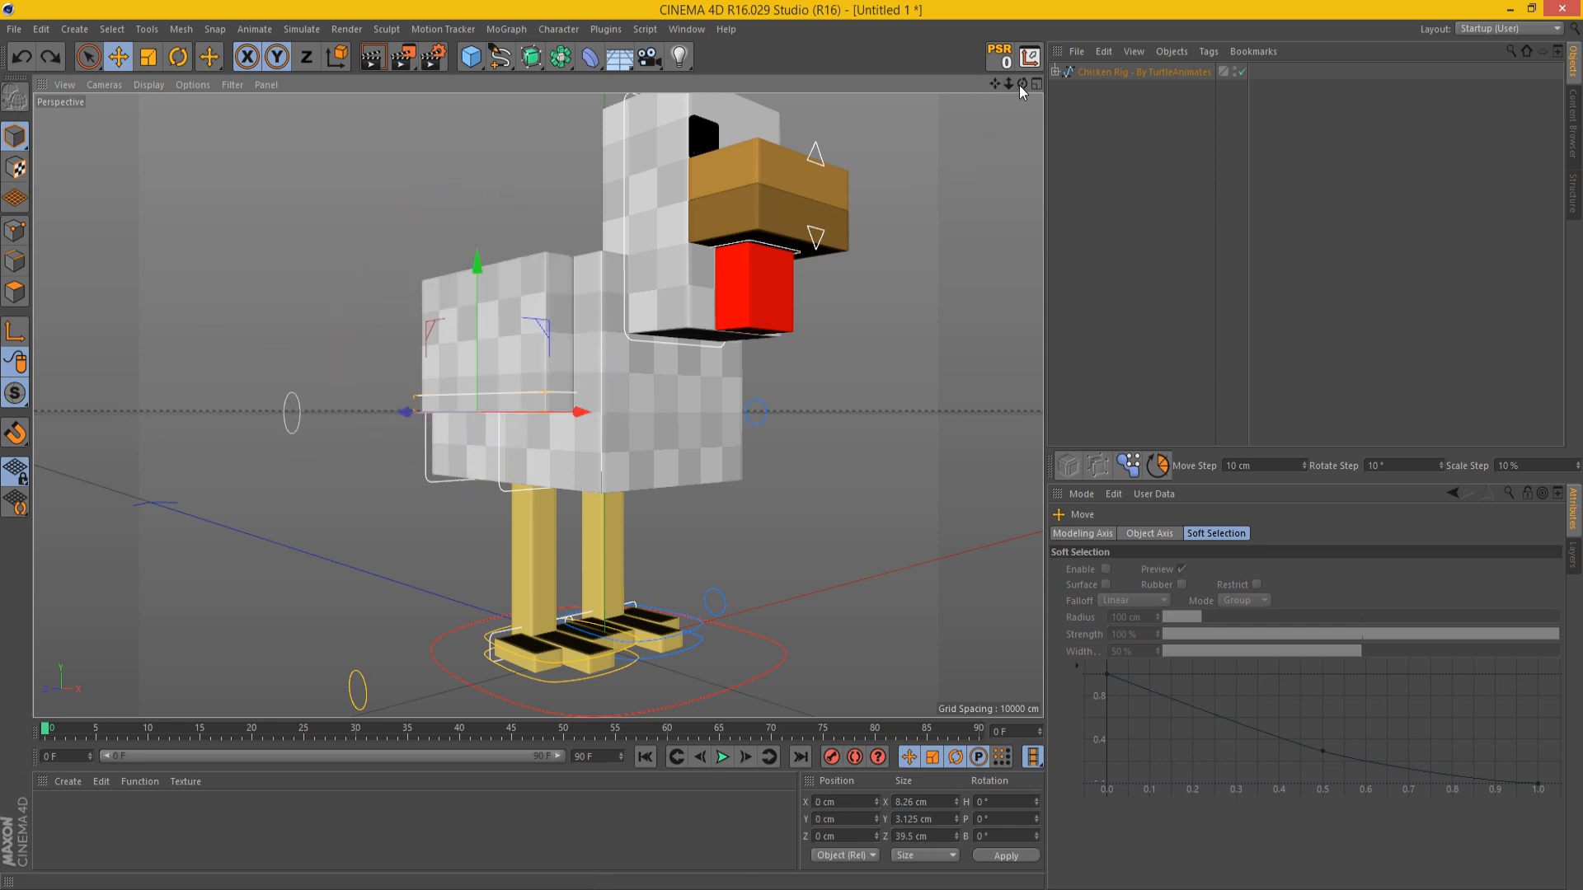
Step: Test bending the right wing by moving the Right Wing Pole and the wing controller, and undo the moves
mouse_move(1021, 84)
mouse_down()
mouse_move(725, 164)
mouse_move(890, 140)
mouse_move(1019, 80)
mouse_up()
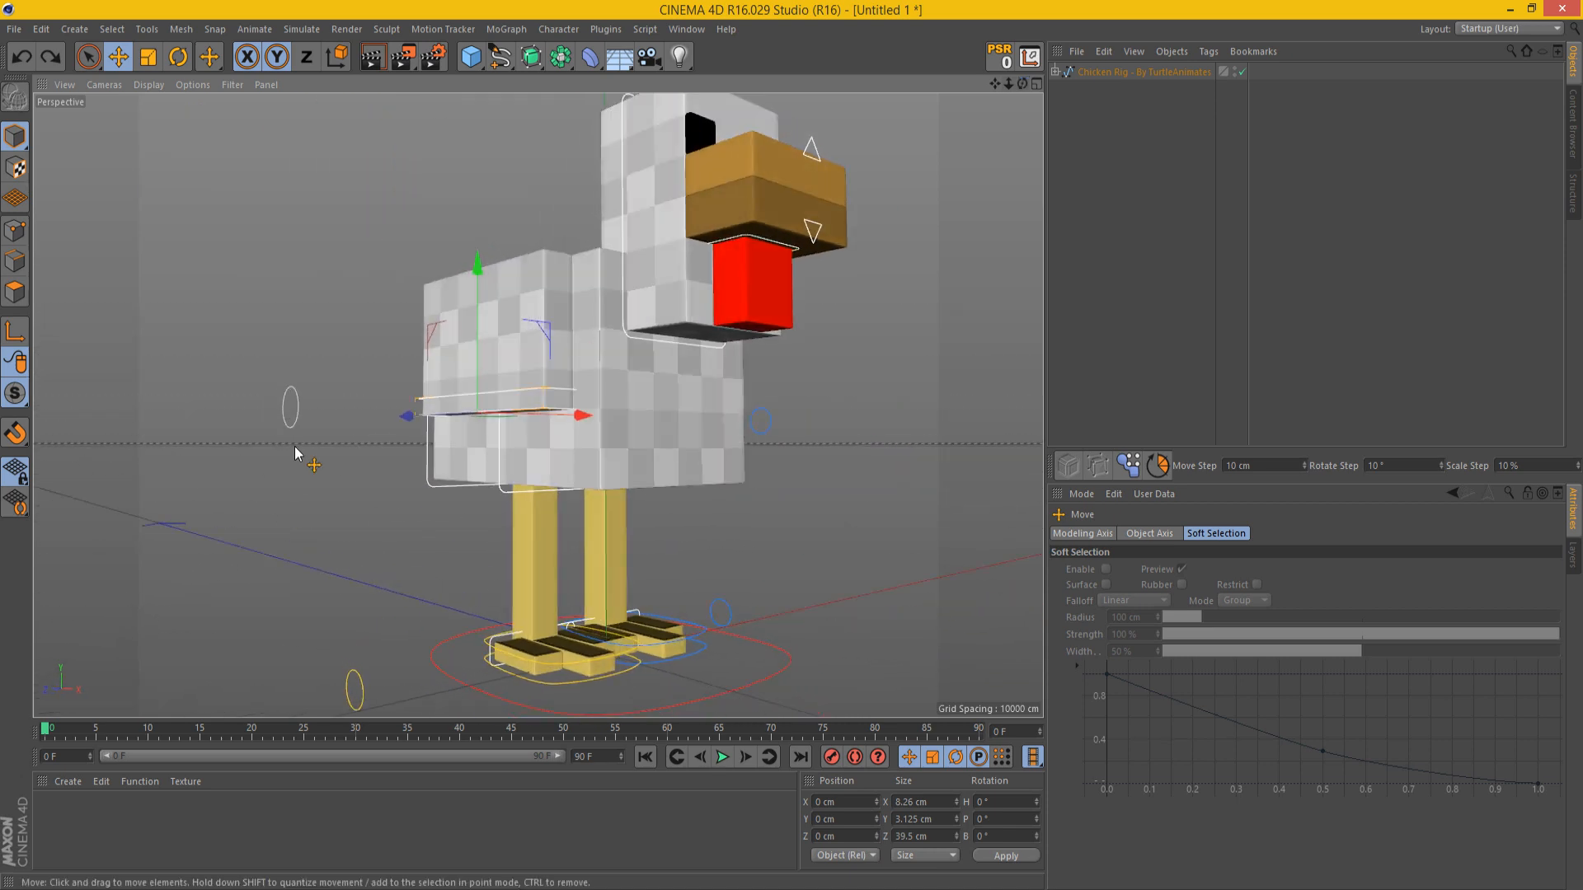
click(300, 416)
drag(295, 416, 348, 412)
key(ctrl+z)
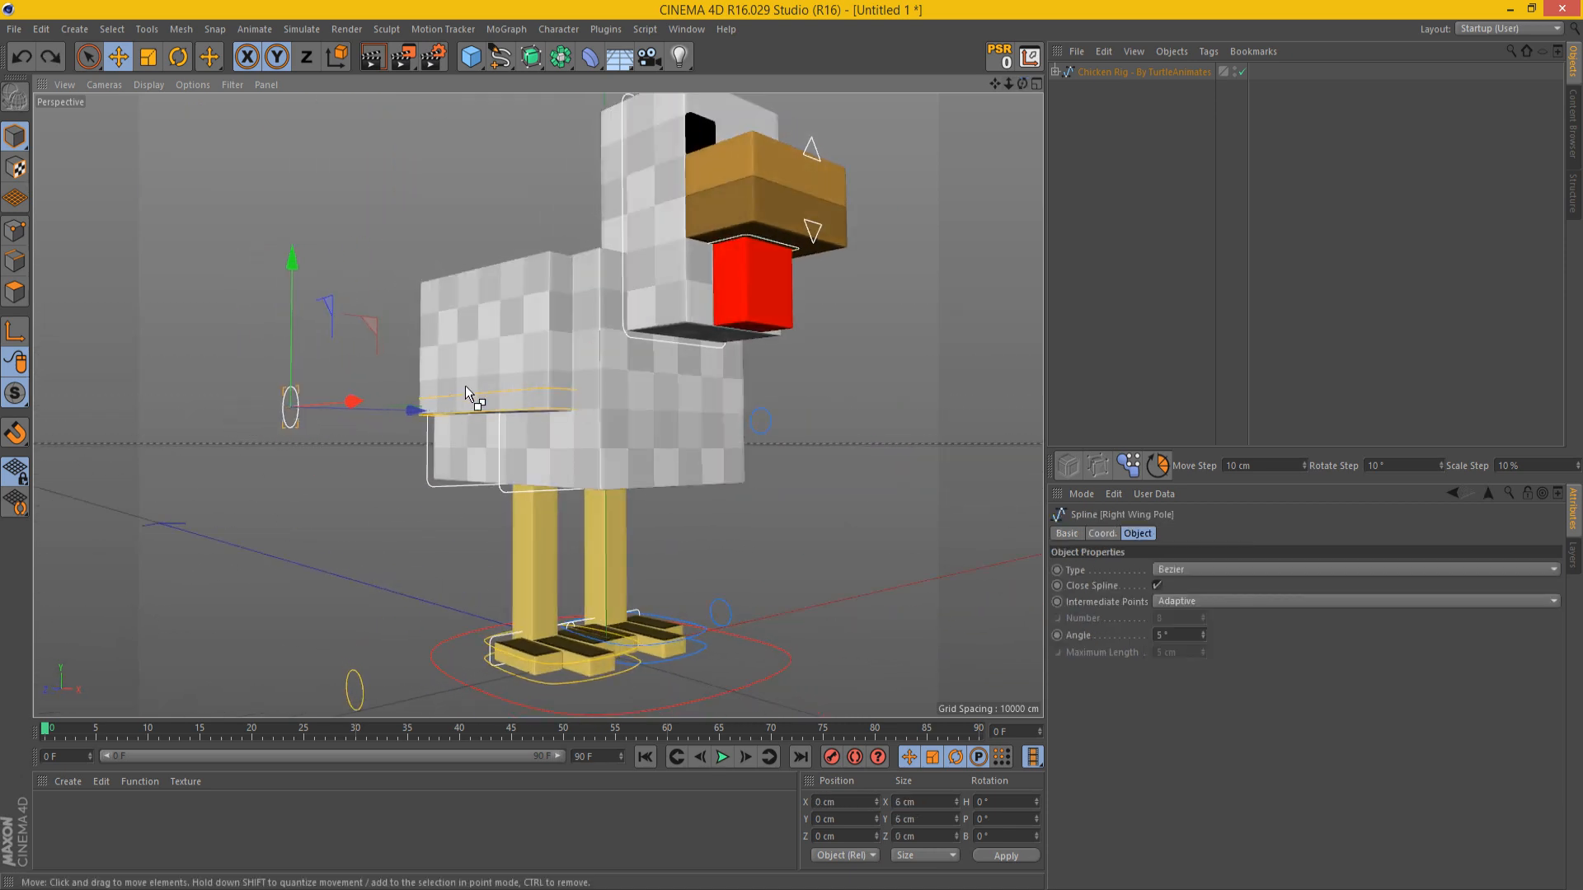
drag(517, 426, 428, 453)
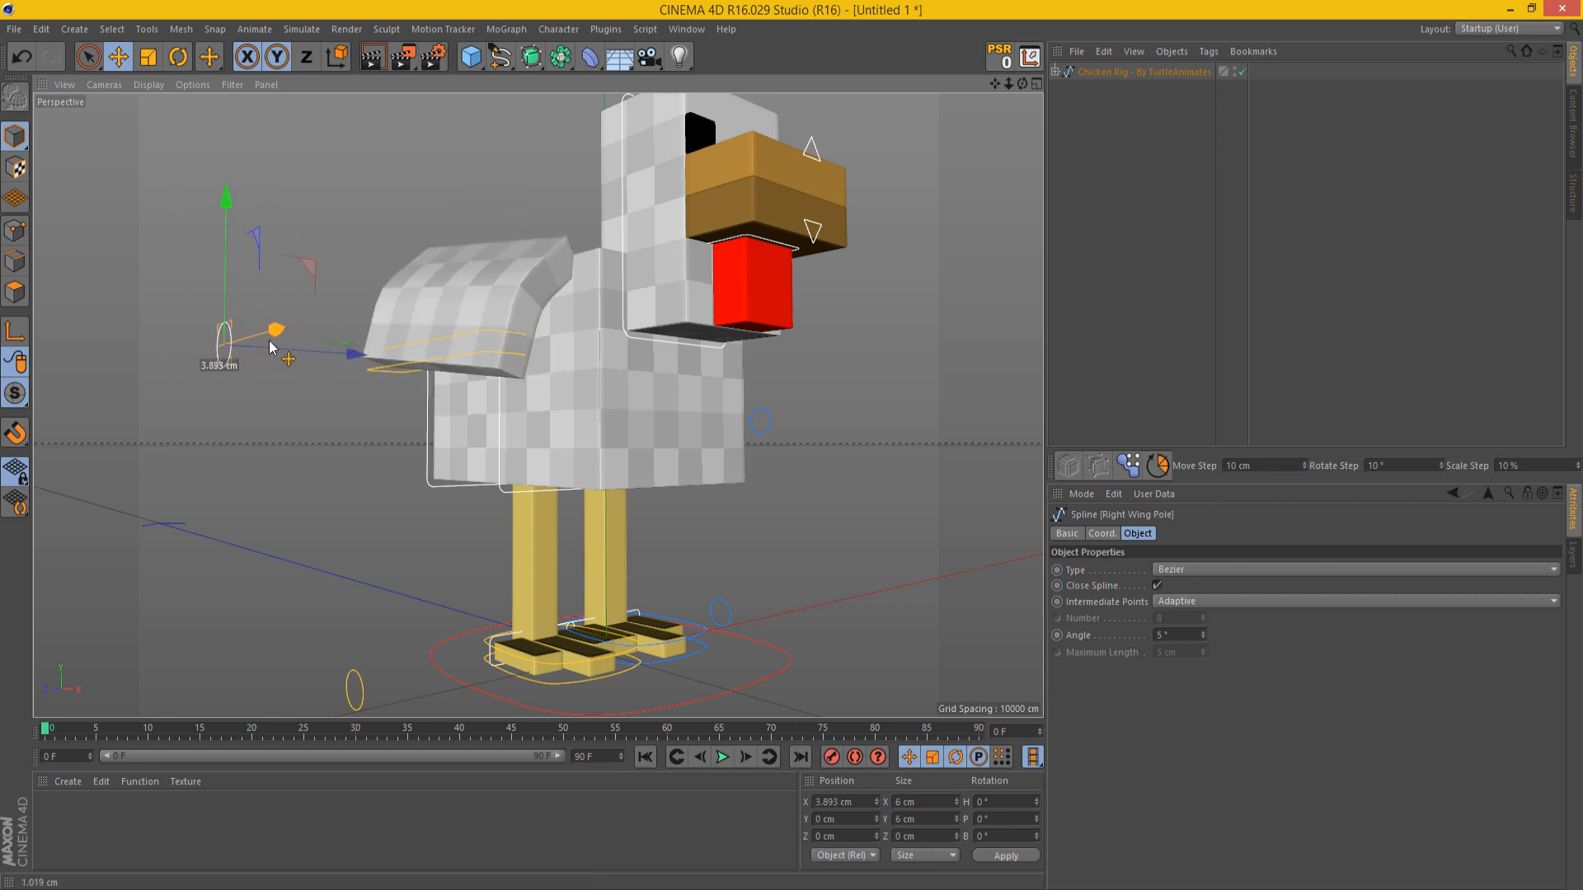
key(ctrl+z)
key(ctrl+z)
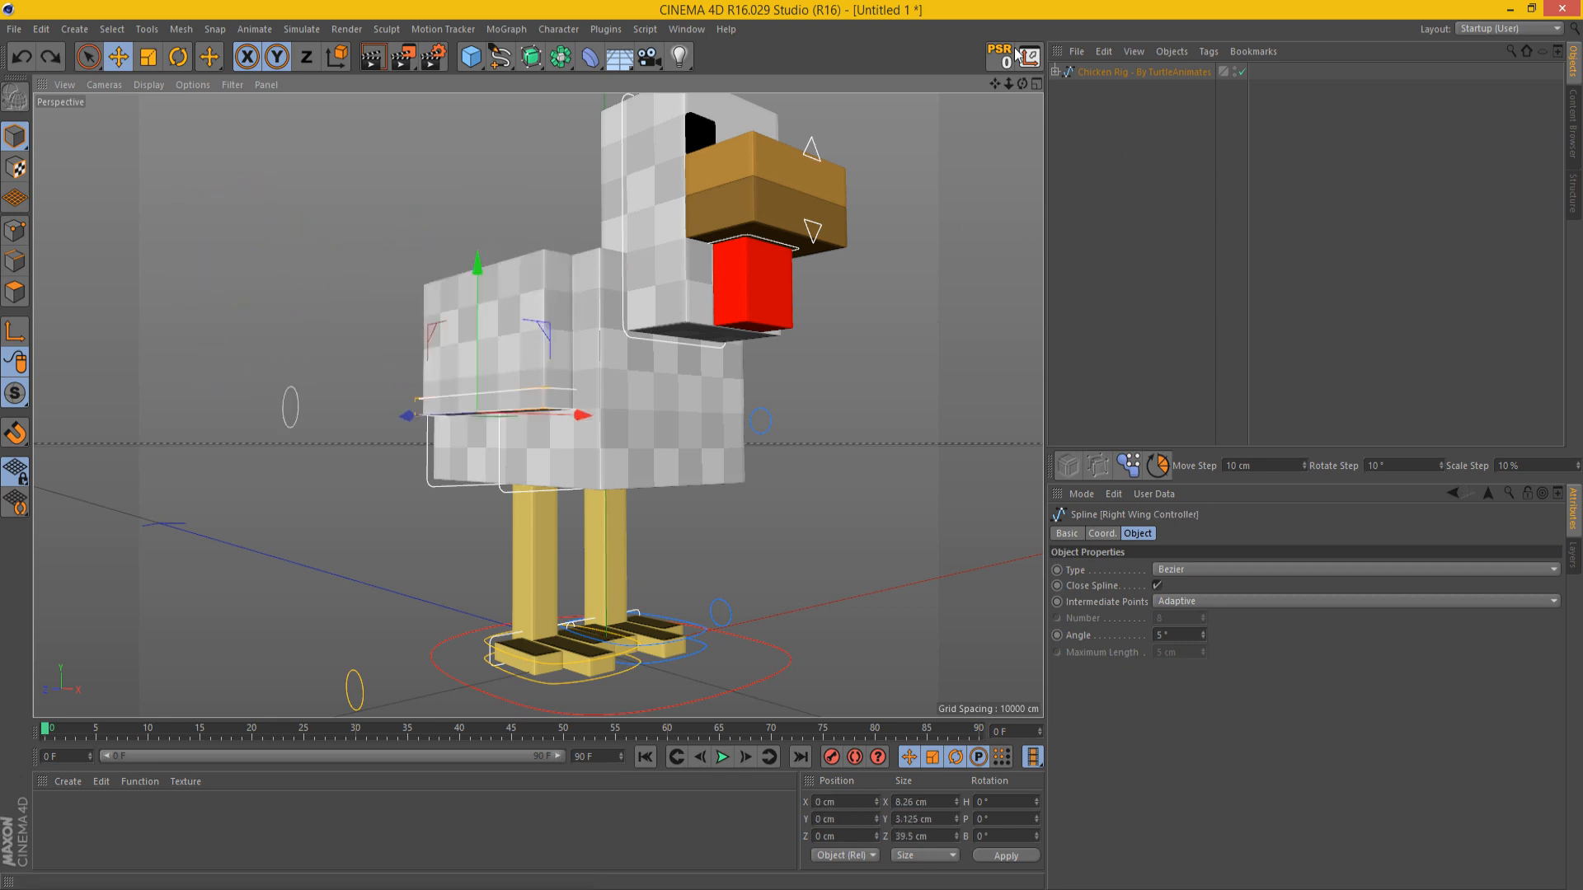
Step: Test moving the Right Leg Controller around the chicken's right foot and undo the moves
drag(994, 85, 1154, 85)
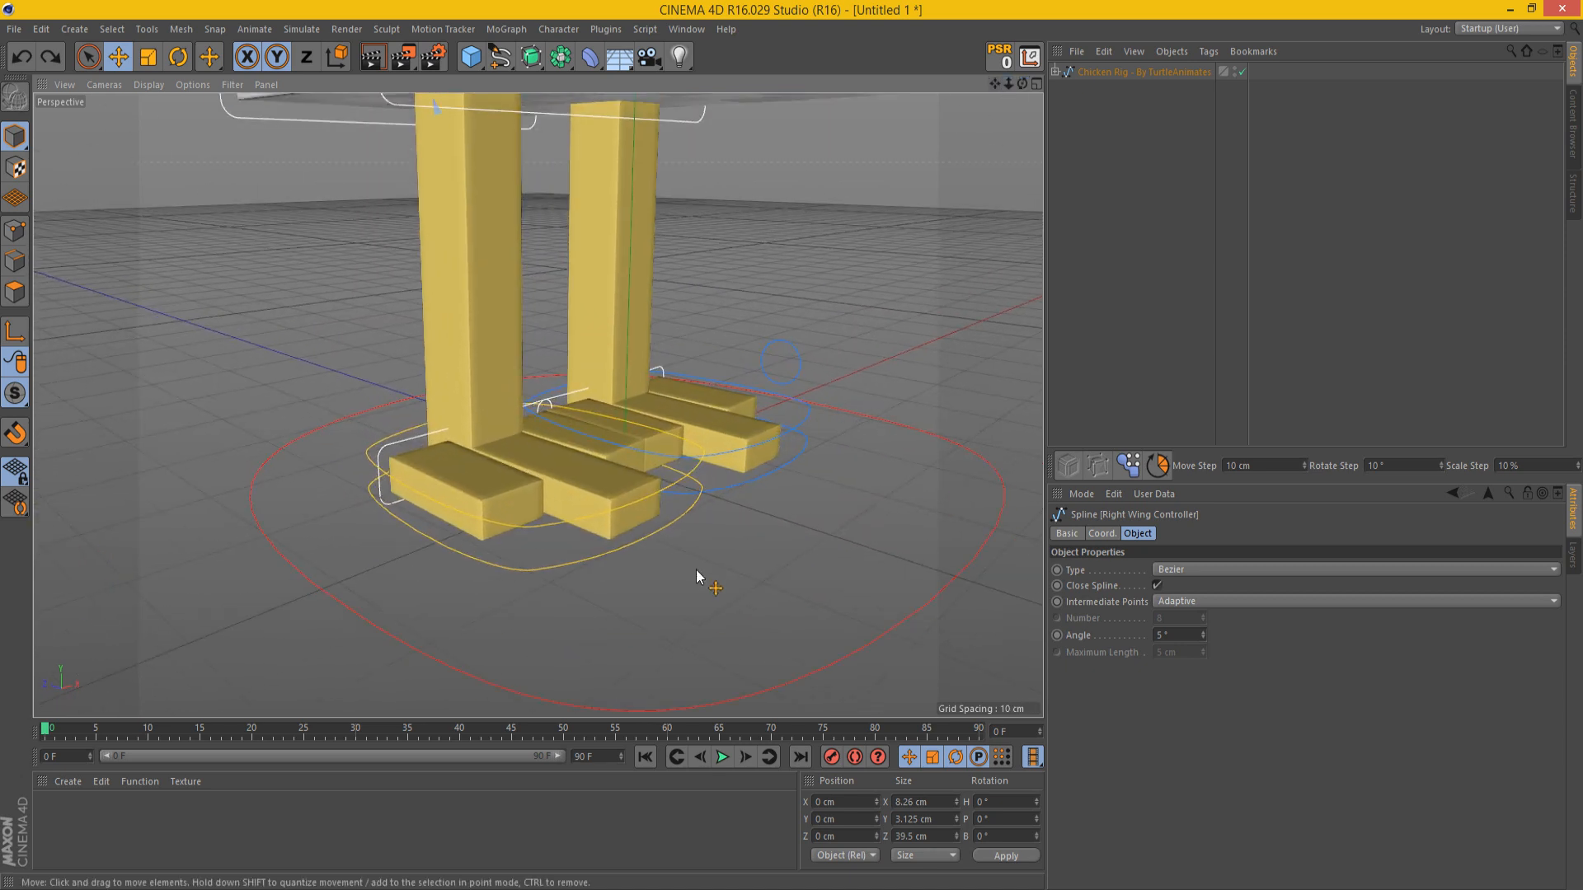
drag(675, 583, 663, 615)
key(ctrl+z)
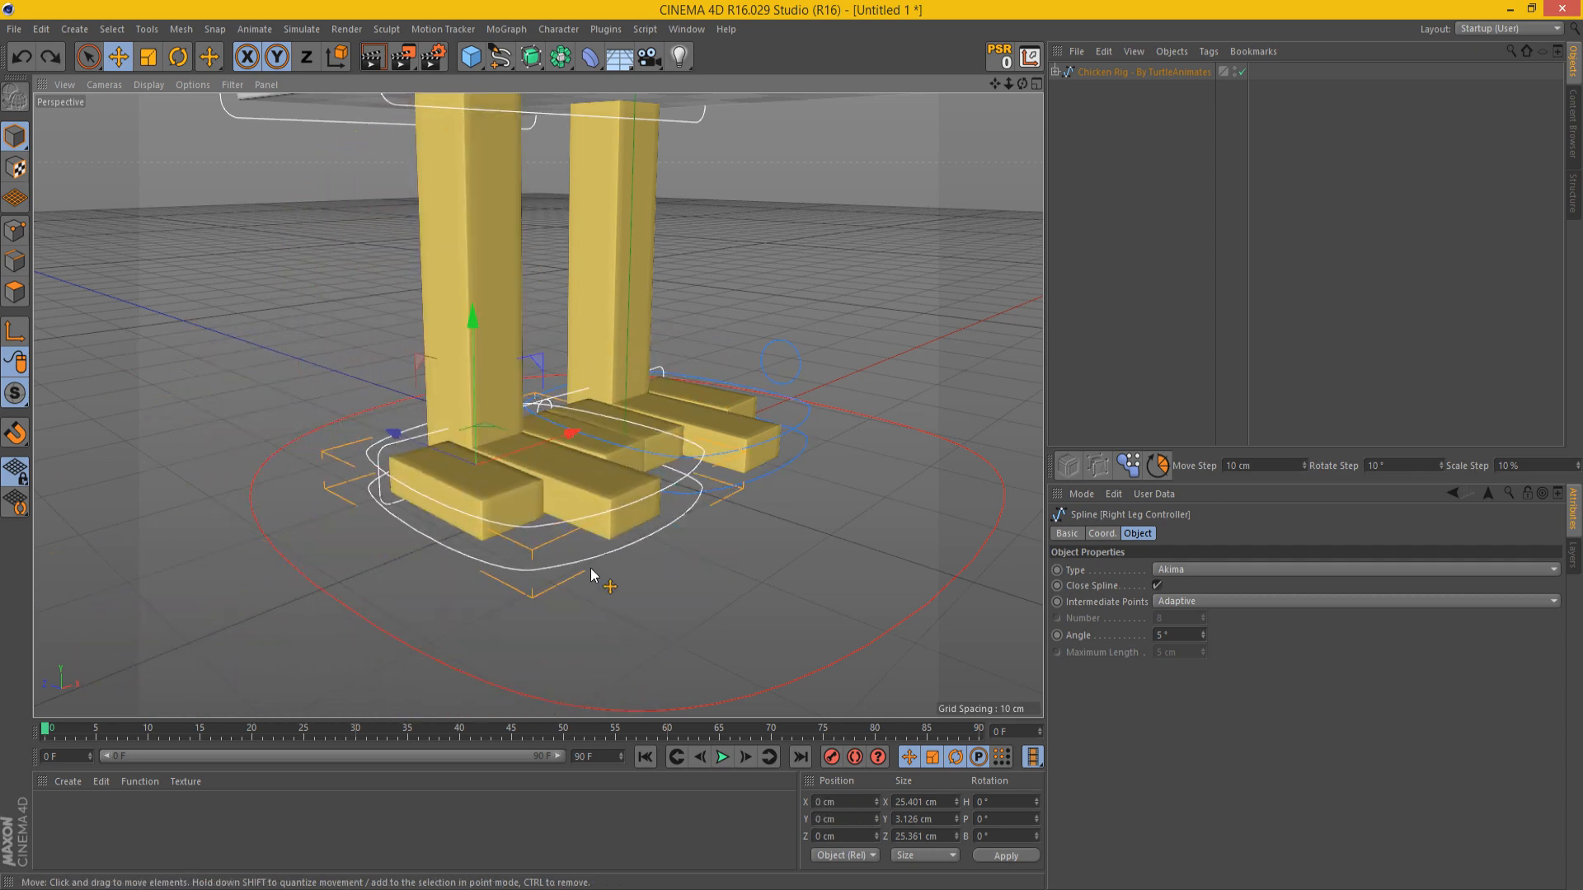
drag(593, 576, 559, 660)
key(ctrl+z)
Step: Test rotating the controller at the chicken's right foot, undo the changes and clear the selection
key(r)
click(544, 437)
drag(507, 411, 854, 234)
key(ctrl+z)
key(ctrl+z)
key(ctrl+z)
click(868, 333)
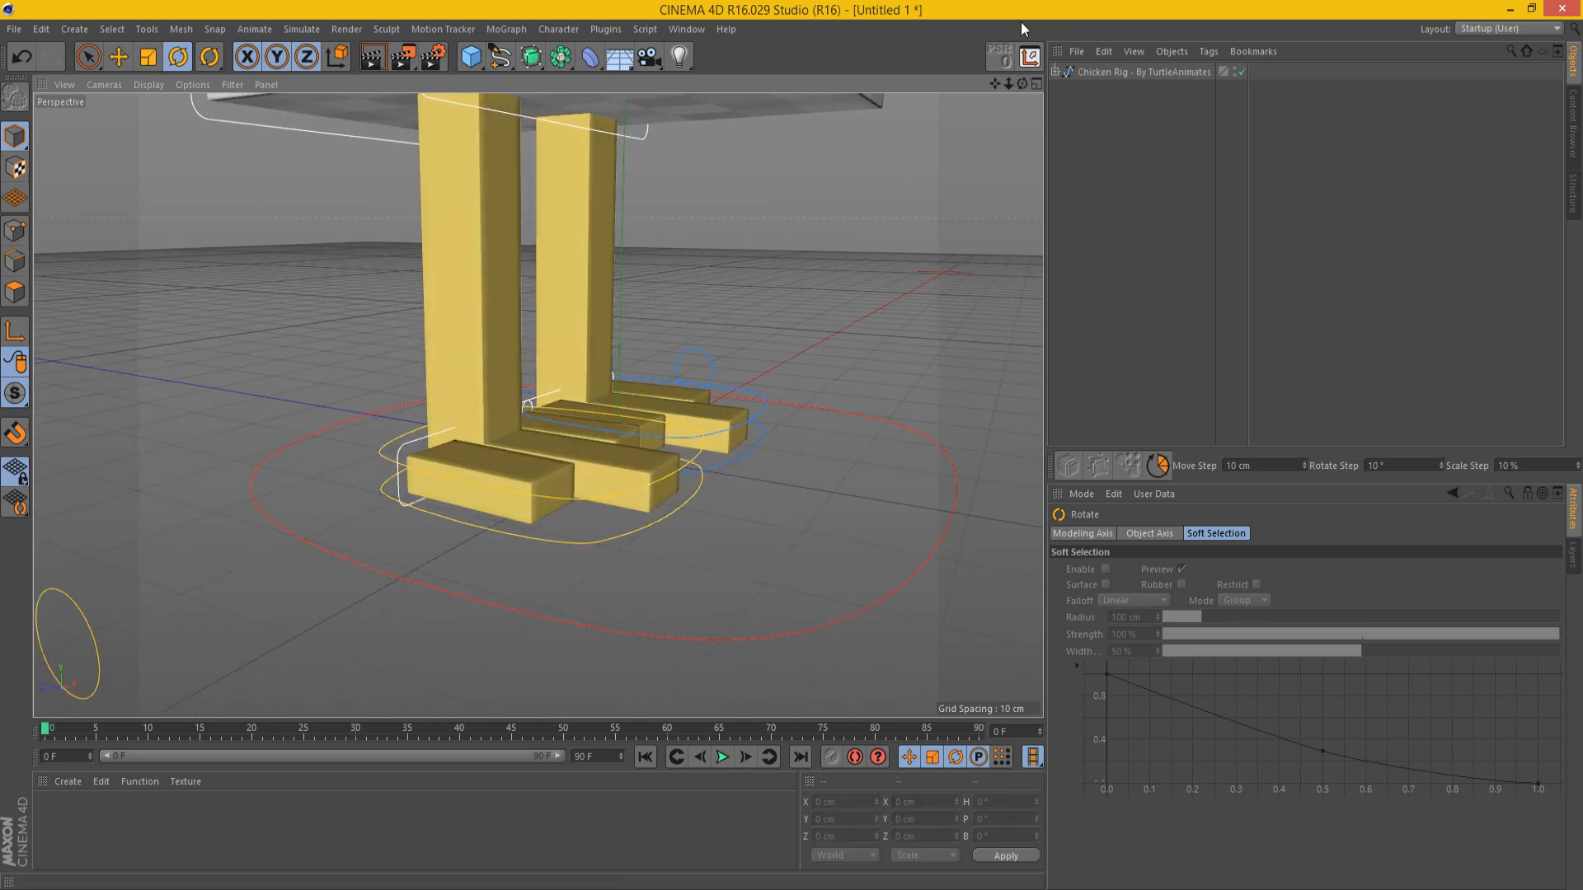
Step: Test moving the right leg's pole controller about 16.4 cm along negative X, and undo the move
right_drag(995, 84, 932, 91)
alt+middle_drag(347, 456, 389, 447)
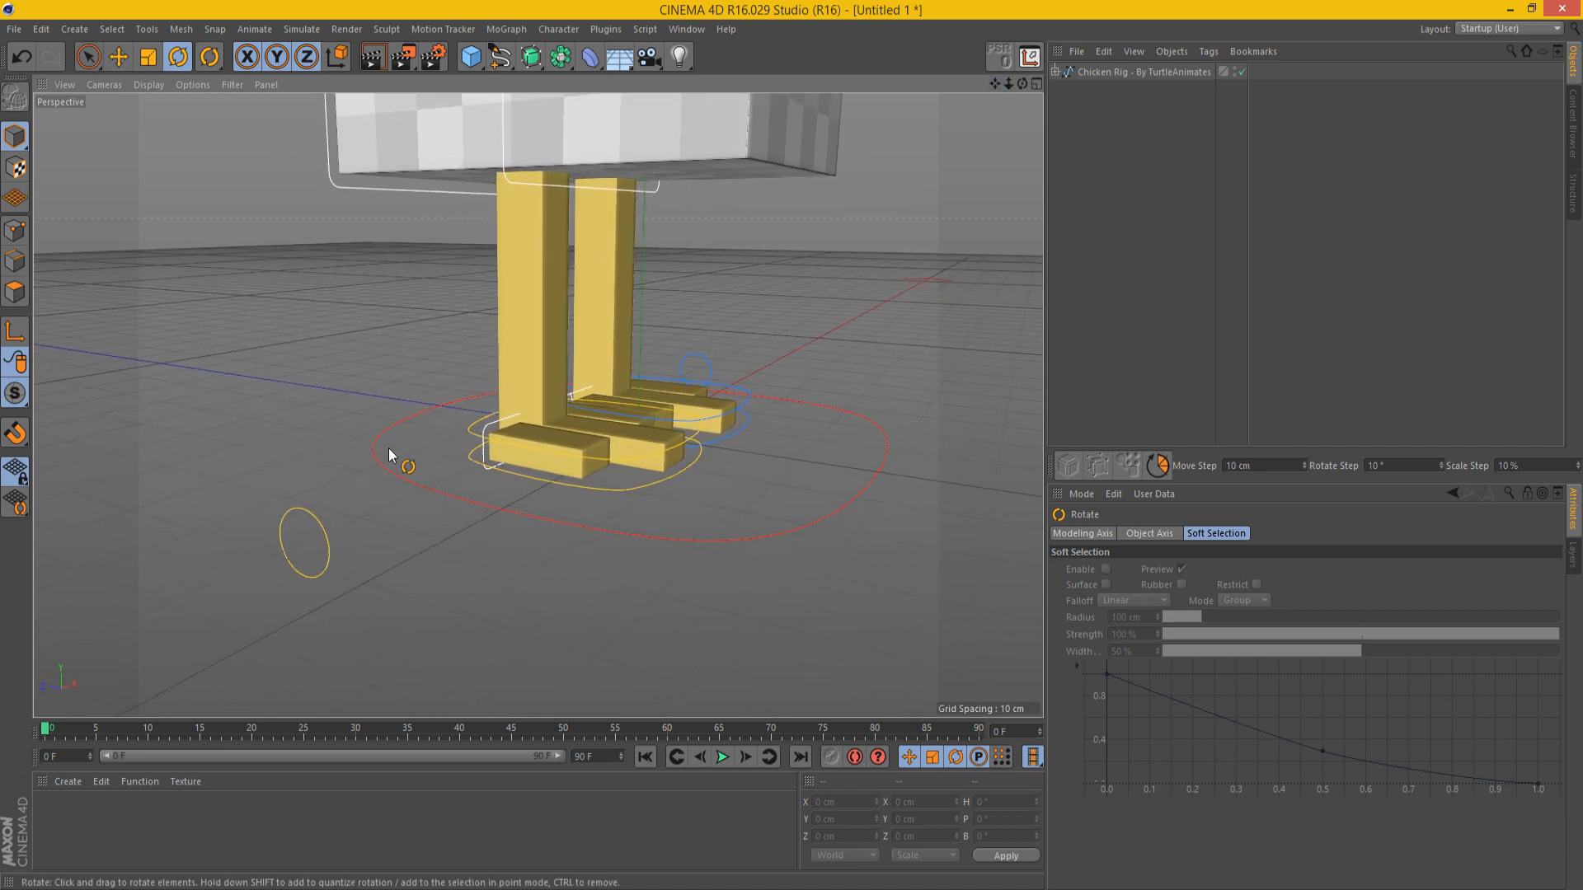
click(325, 524)
key(e)
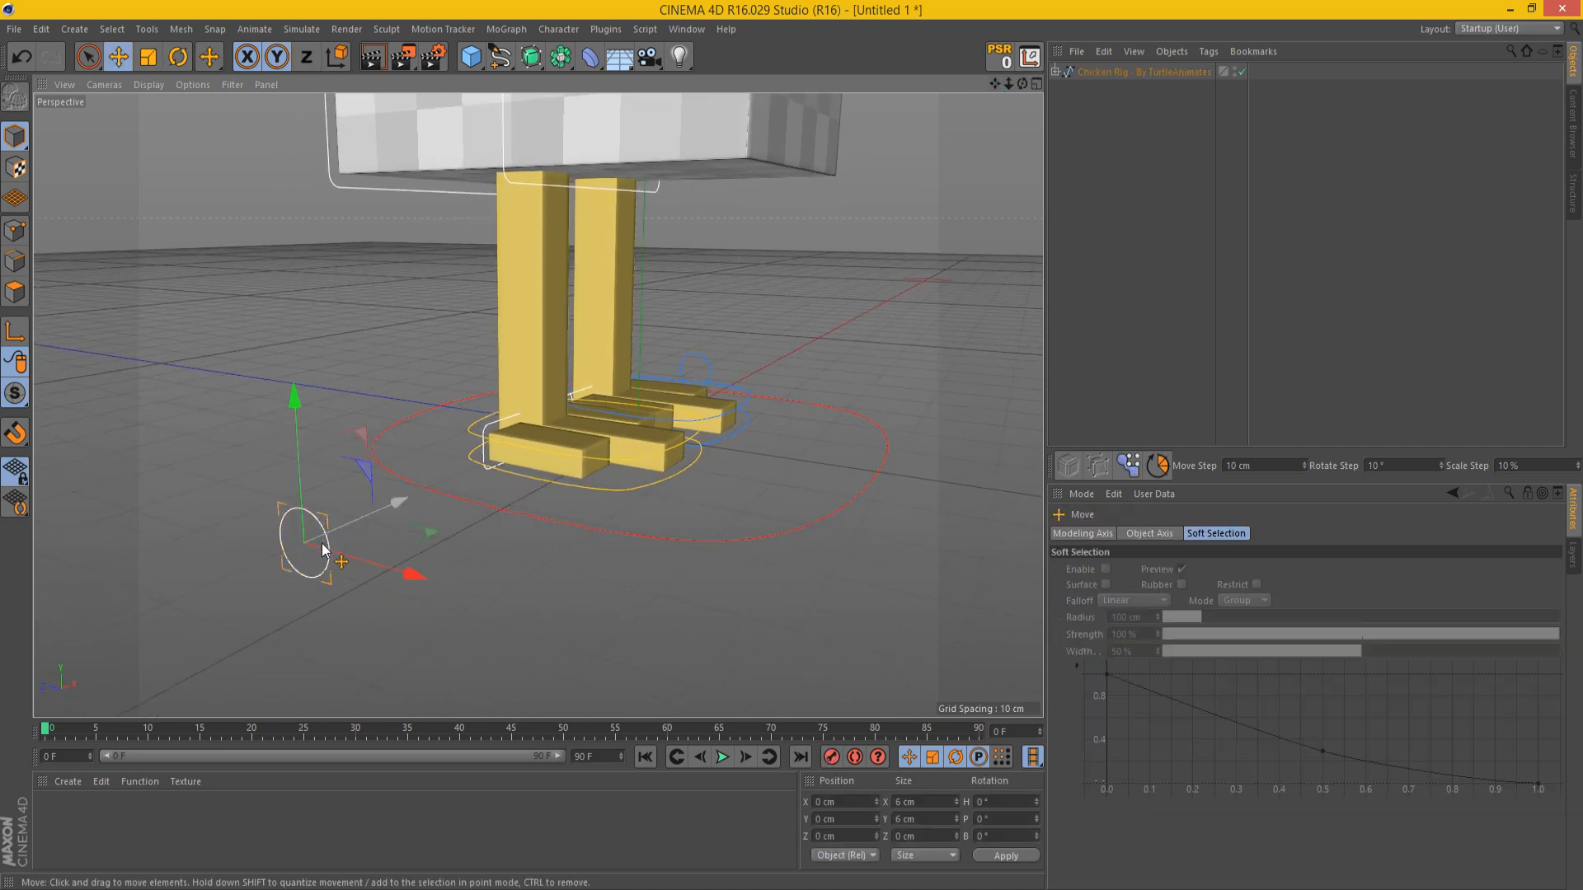
drag(323, 546, 189, 519)
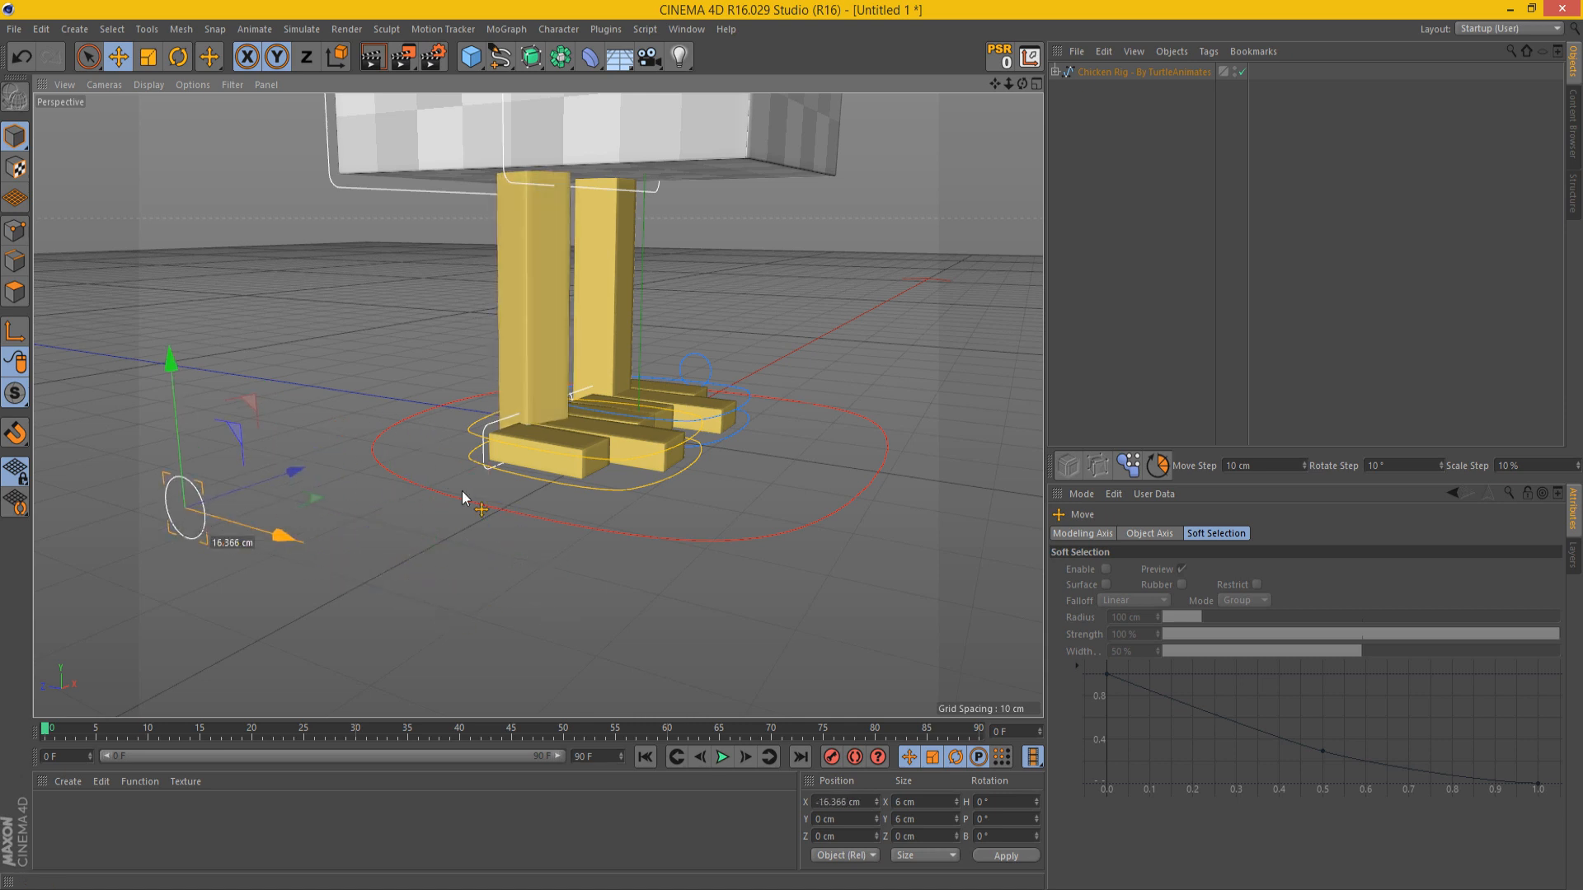
key(ctrl+z)
Step: Test rotating the right leg controller and the Left Leg Controller in turn, undoing both rotations
click(634, 490)
key(r)
mouse_move(507, 524)
mouse_down()
mouse_move(502, 581)
mouse_move(512, 542)
mouse_up()
key(ctrl+z)
click(747, 417)
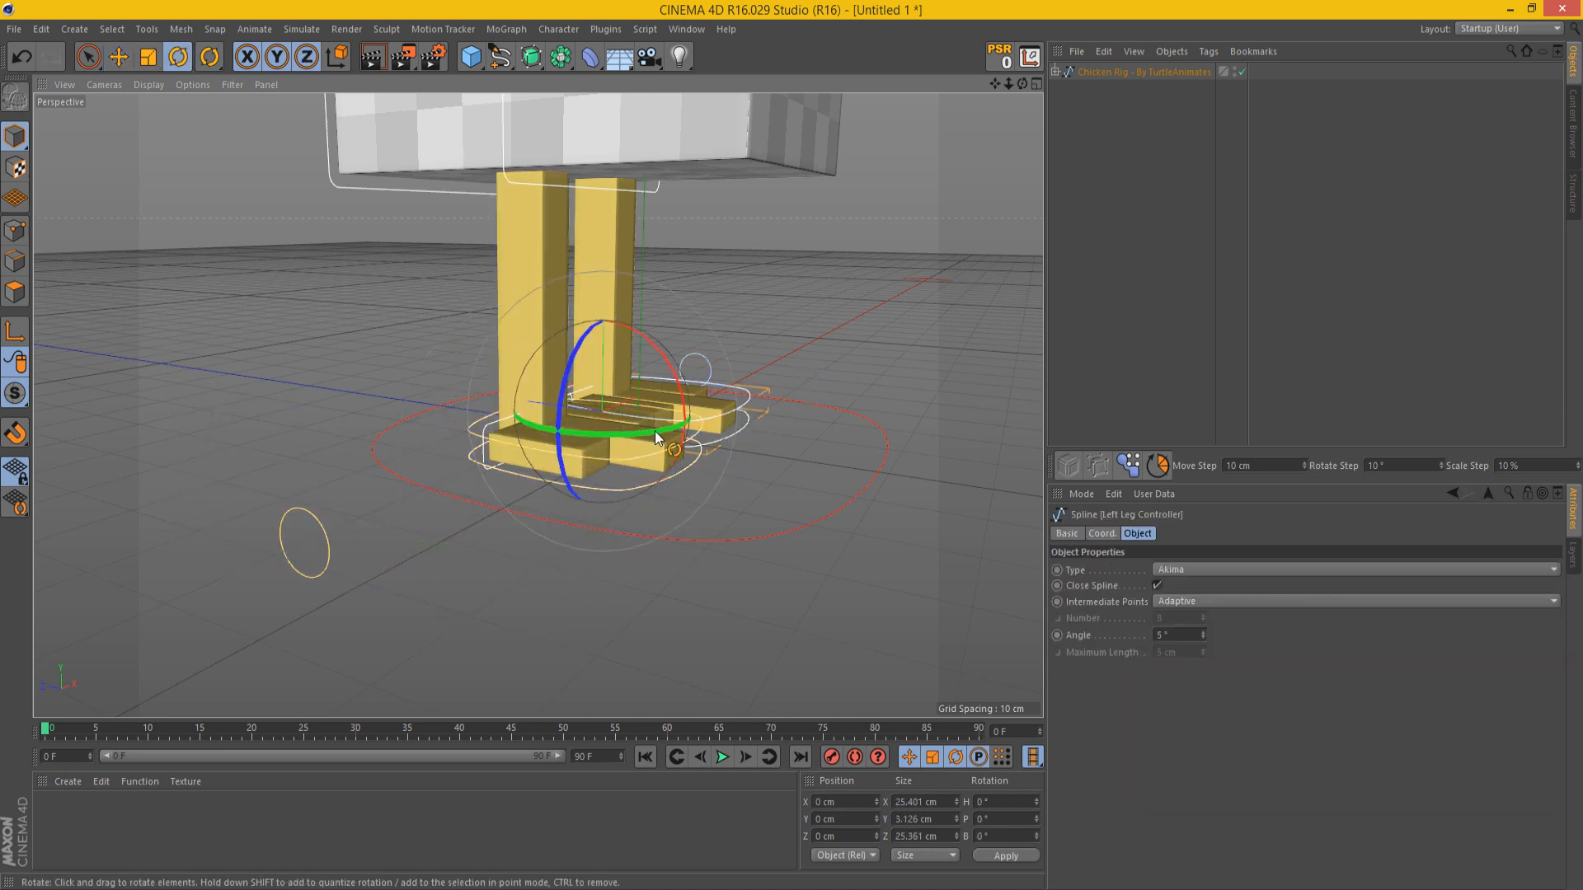
drag(685, 427, 792, 247)
key(ctrl+z)
key(ctrl+z)
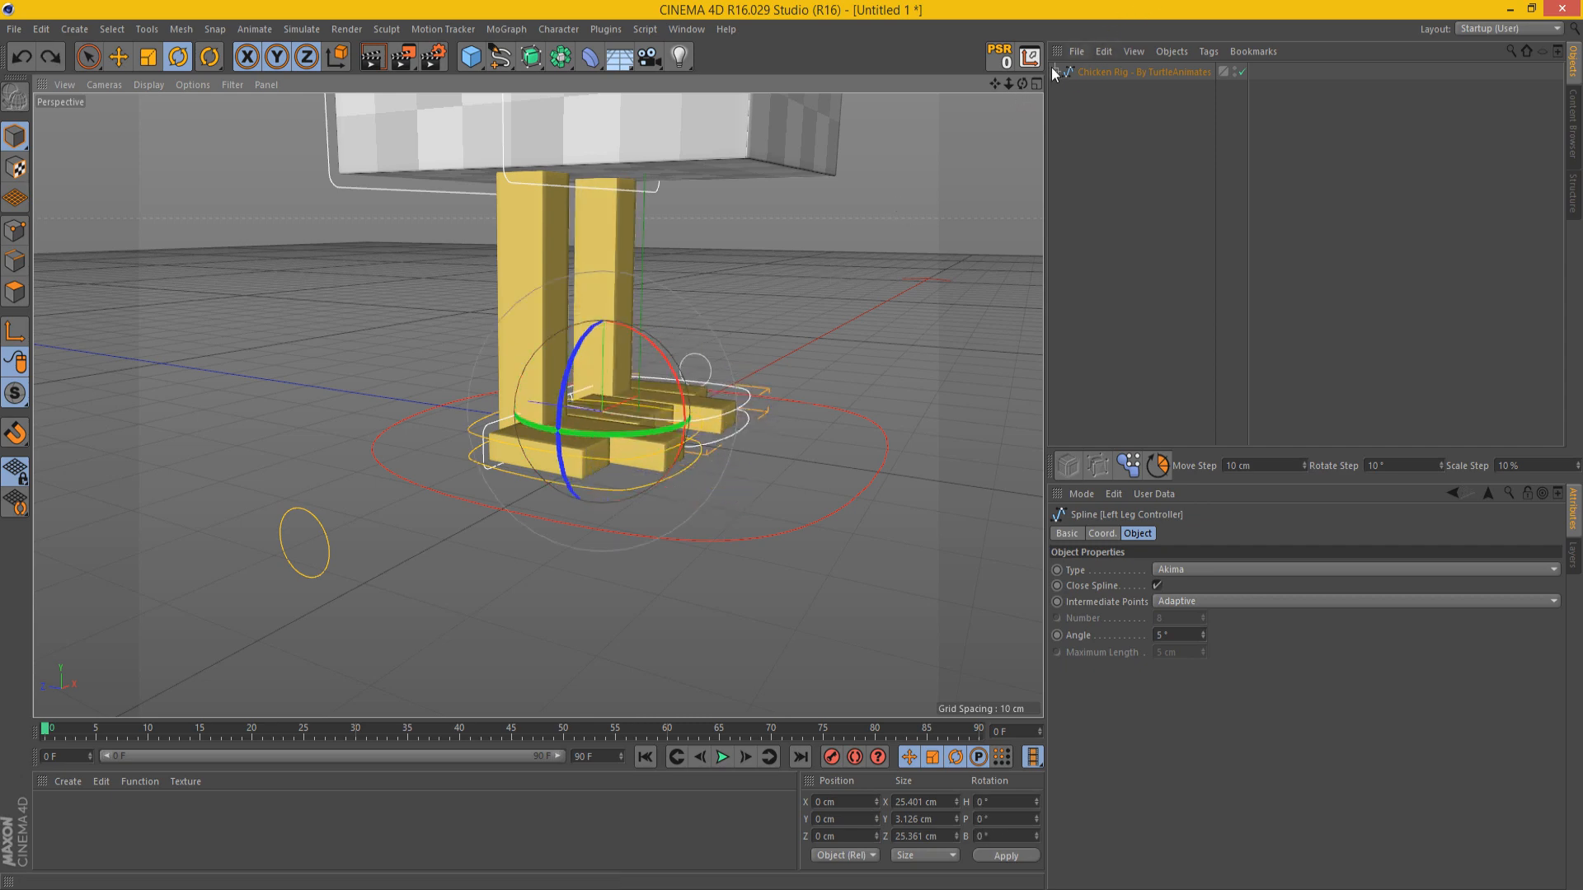
Step: Test rotating the outer toe controller on the chicken's right foot and undo the rotation
drag(1022, 83, 925, 83)
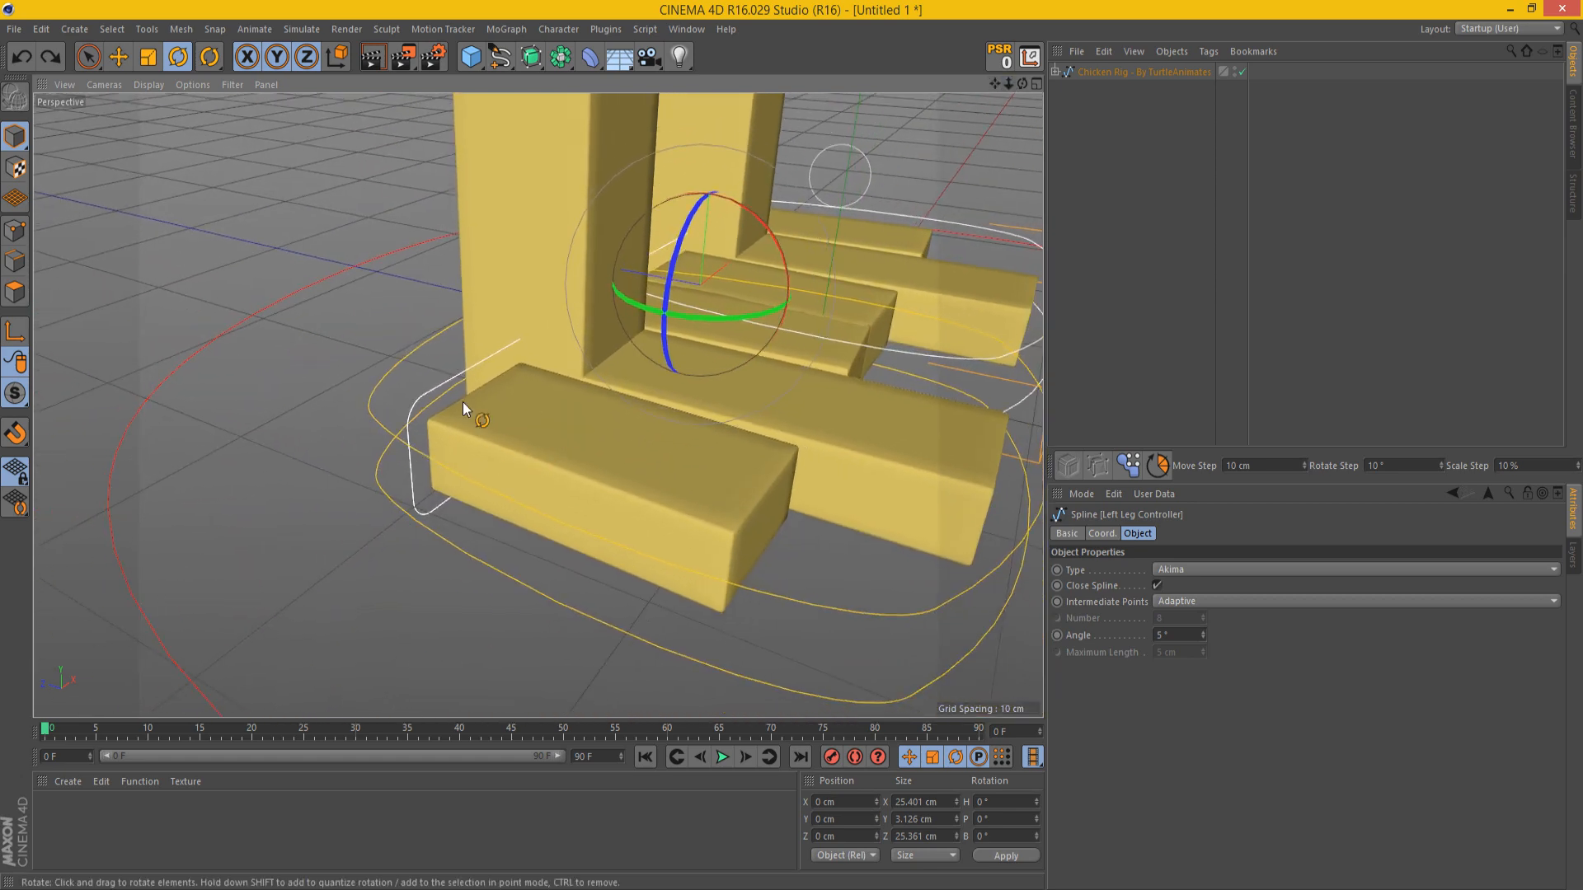
mouse_move(1024, 84)
mouse_down()
mouse_move(923, 84)
mouse_move(1027, 83)
mouse_up()
drag(344, 341, 511, 364)
key(ctrl+z)
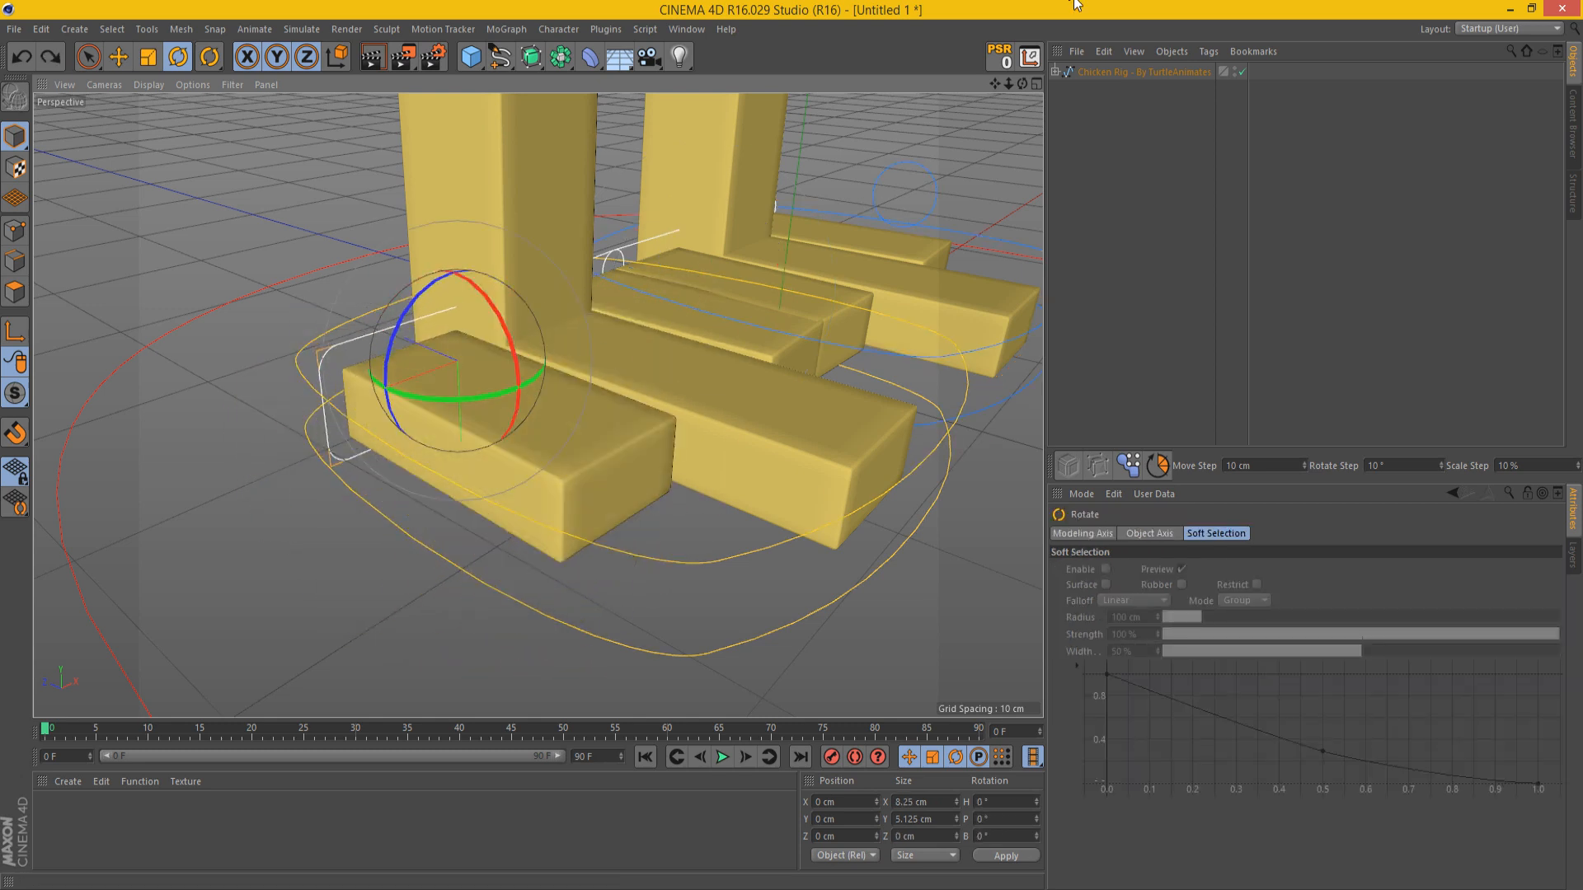
Step: Test rotating the inner toe controller on the right foot to a heading of about -71°, and undo it
drag(1023, 83, 938, 80)
click(648, 322)
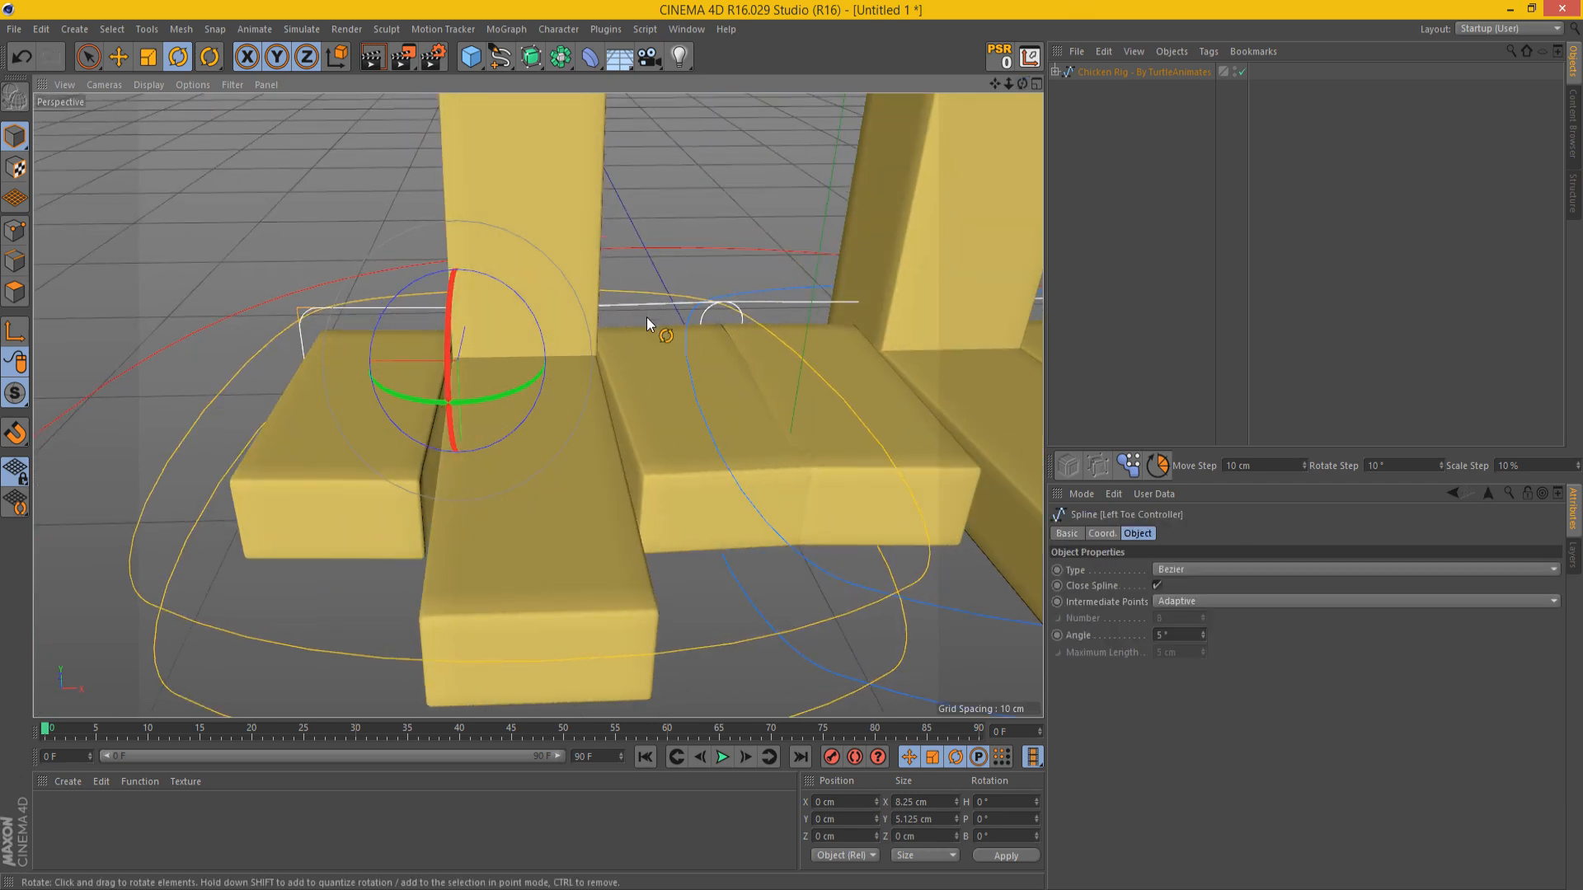
mouse_move(706, 322)
mouse_down()
mouse_move(665, 344)
mouse_move(732, 313)
mouse_up()
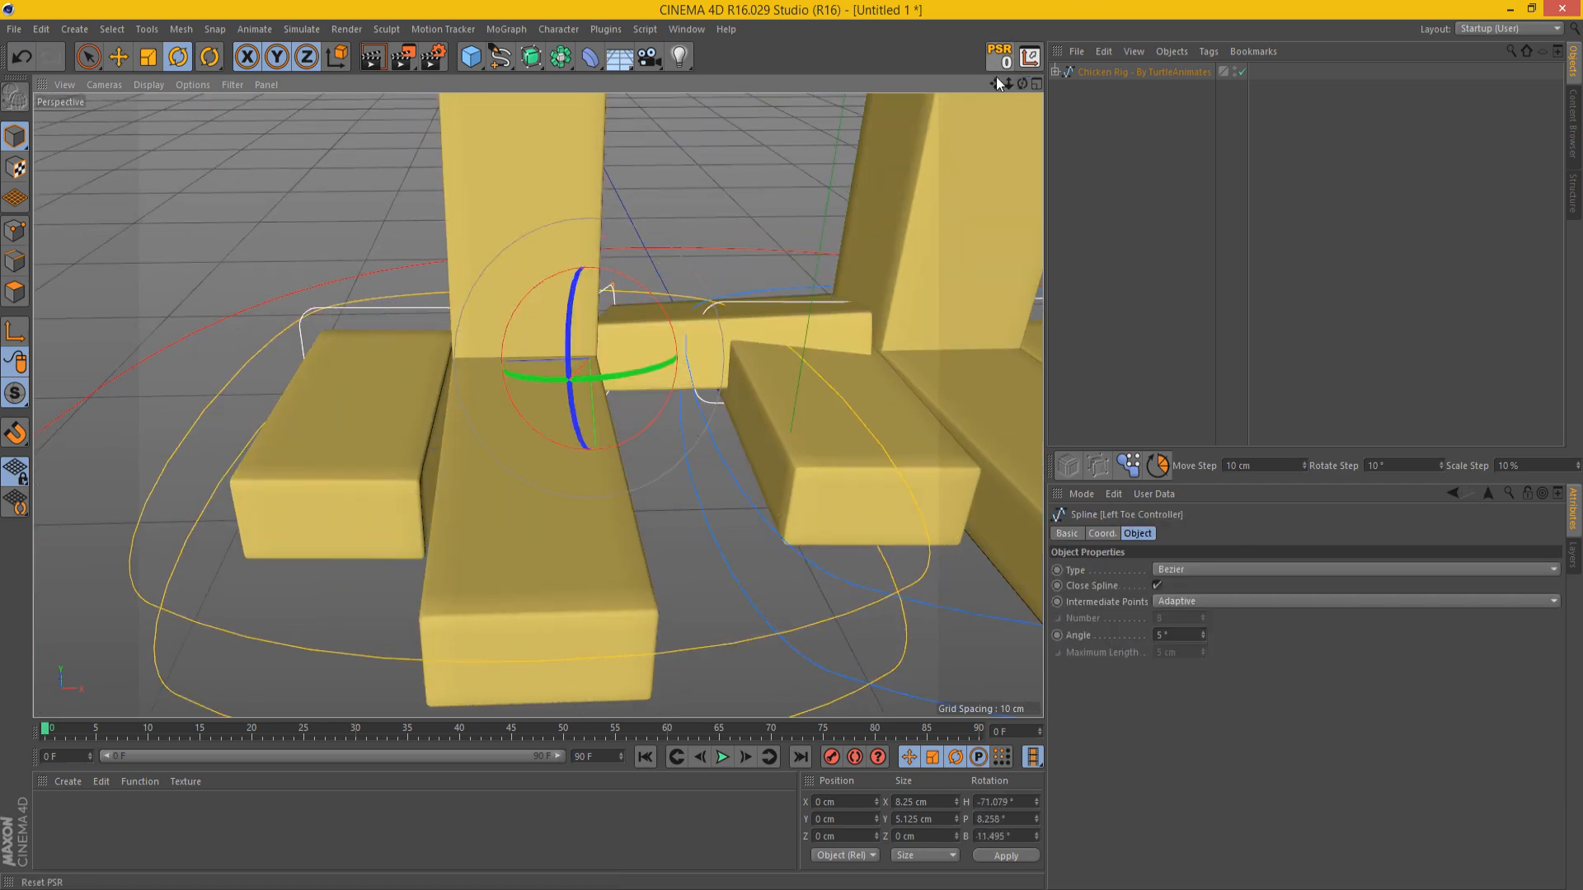
key(ctrl+z)
drag(1008, 83, 955, 387)
drag(1008, 83, 1128, 139)
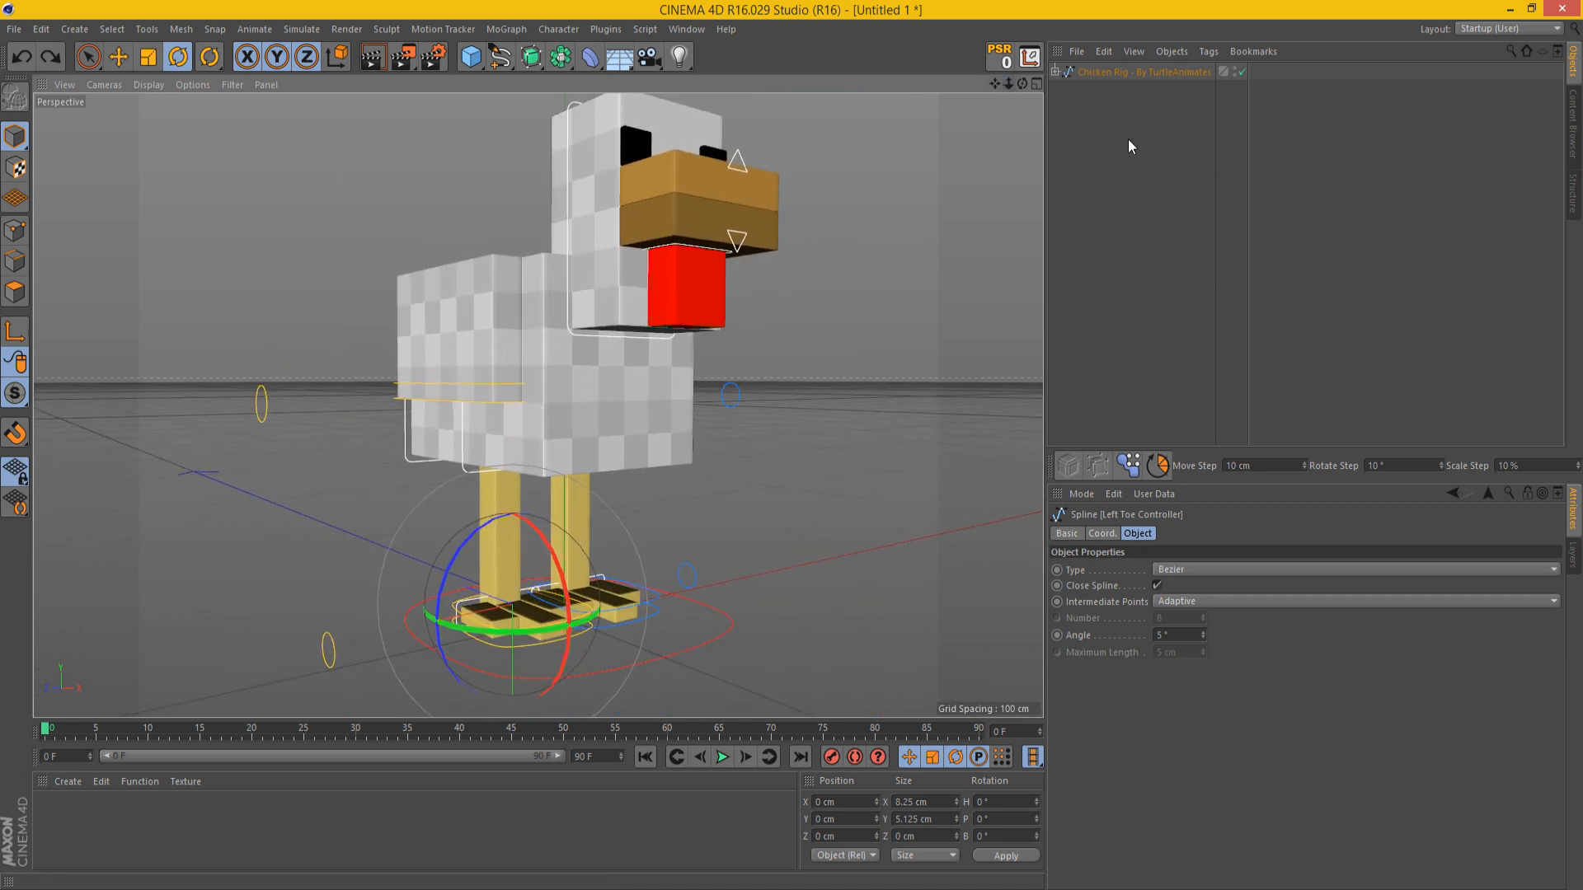
Step: Turn on the chicken rig's control panel and clear the selection
click(1146, 72)
click(1176, 601)
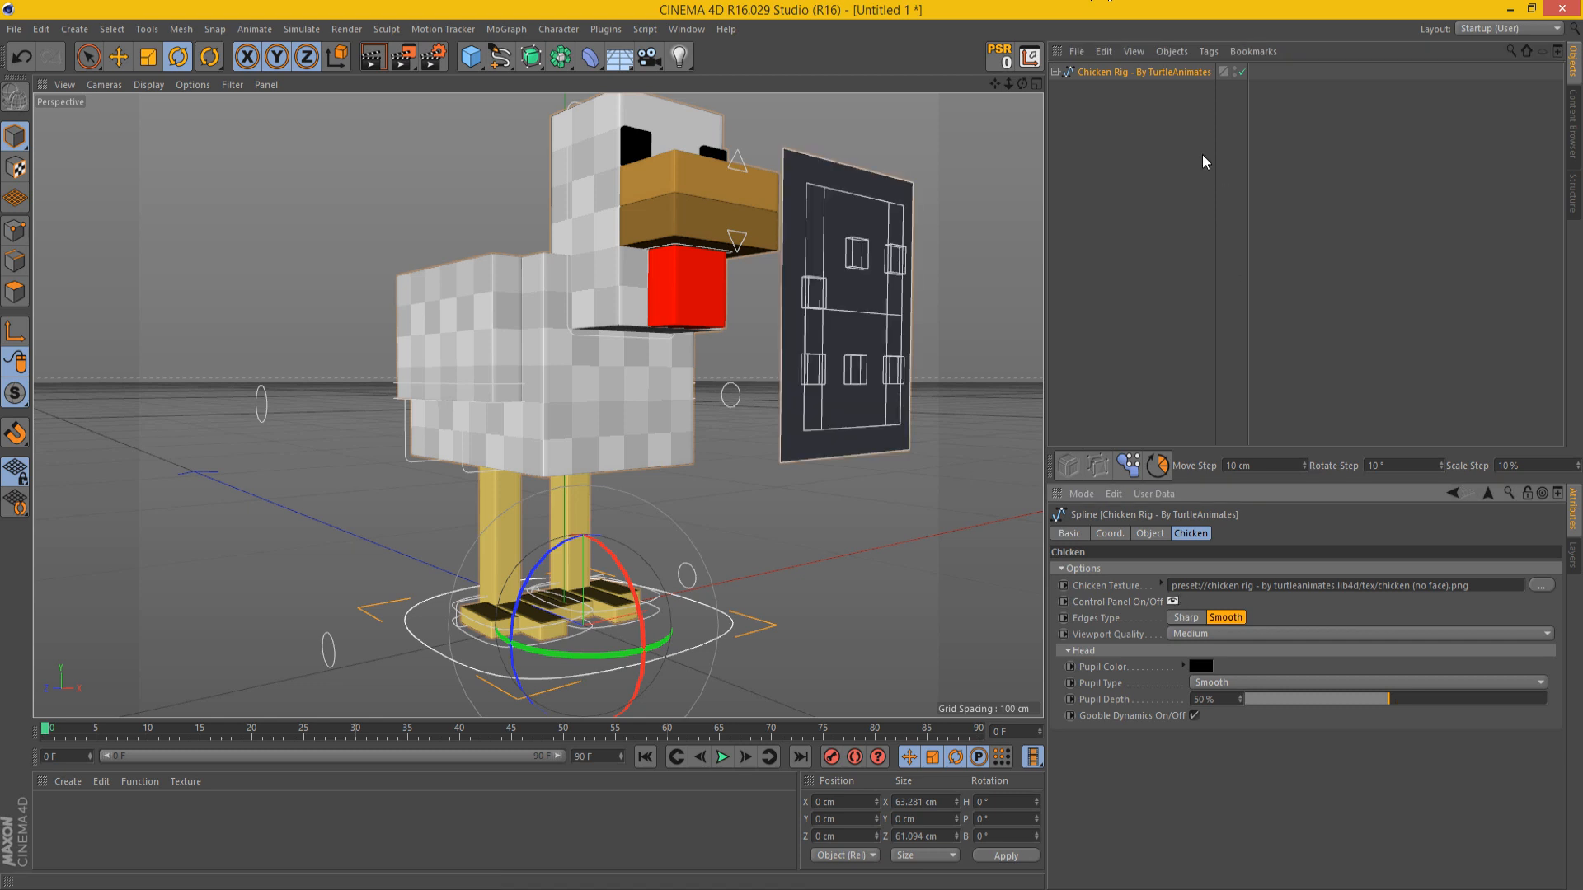
click(1202, 155)
Step: Test moving the control panel's controllers, taking the upper pupil controller to X -9.375 cm, Y 9.375 cm, and undo the moves
drag(1022, 83, 922, 179)
click(796, 363)
key(e)
drag(773, 432, 749, 404)
key(ctrl+z)
drag(1009, 83, 962, 130)
mouse_move(873, 308)
mouse_down()
mouse_move(866, 215)
mouse_move(838, 146)
mouse_move(841, 275)
mouse_move(838, 156)
mouse_move(863, 300)
mouse_up()
key(ctrl+z)
drag(822, 382, 931, 309)
key(ctrl+z)
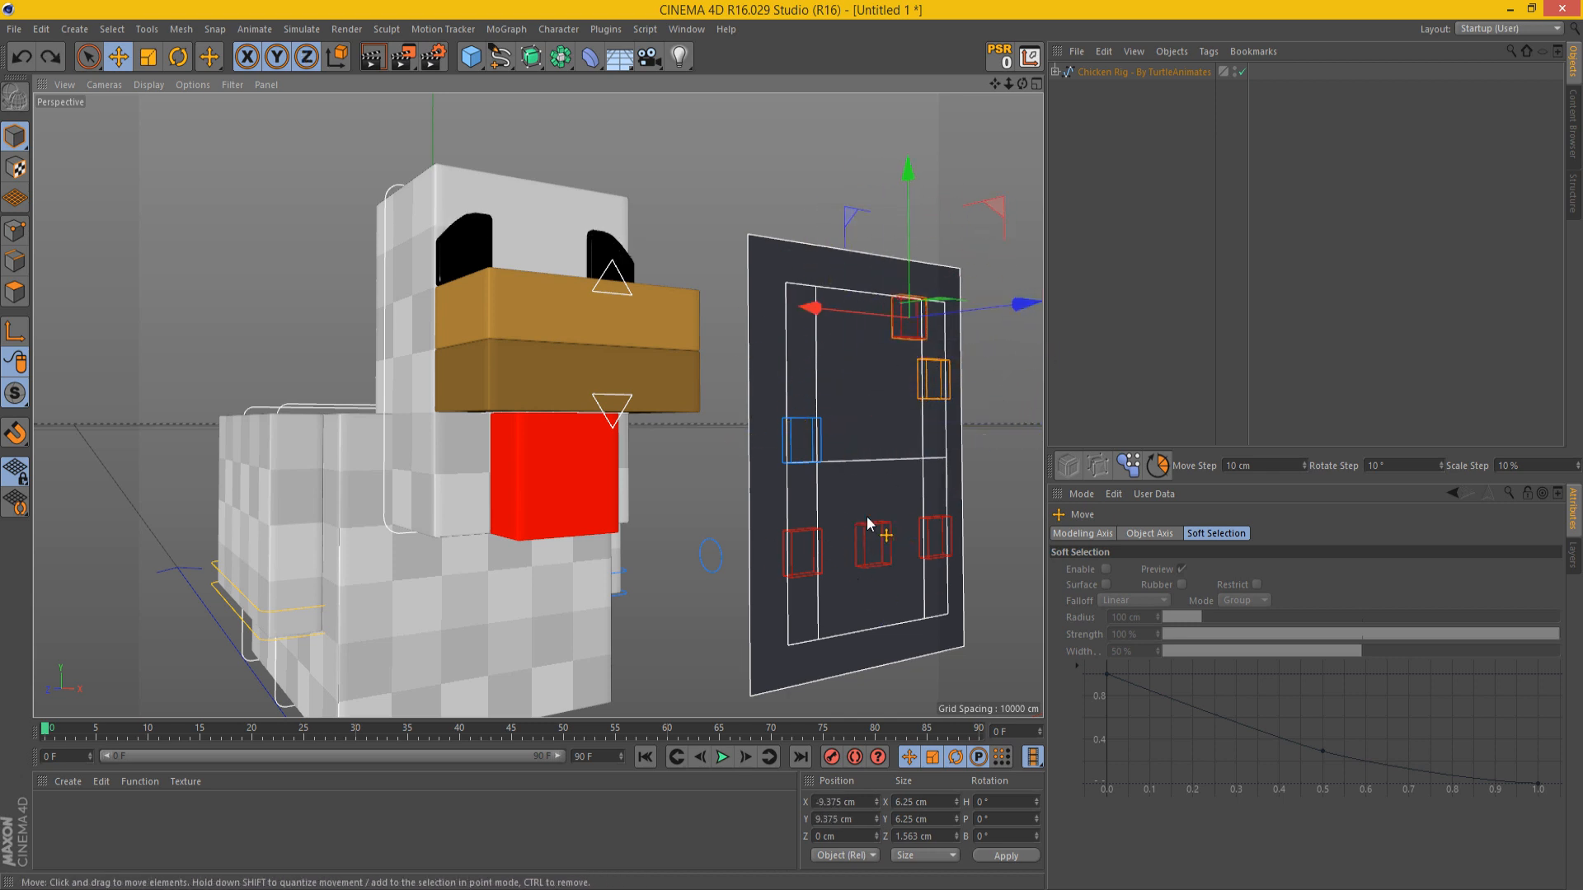
key(ctrl+z)
Step: Test moving the Pupil Controller Bottom to about X -3.9 cm, Y 4.8 cm on the control panel, and undo it
click(879, 557)
drag(1022, 84, 823, 189)
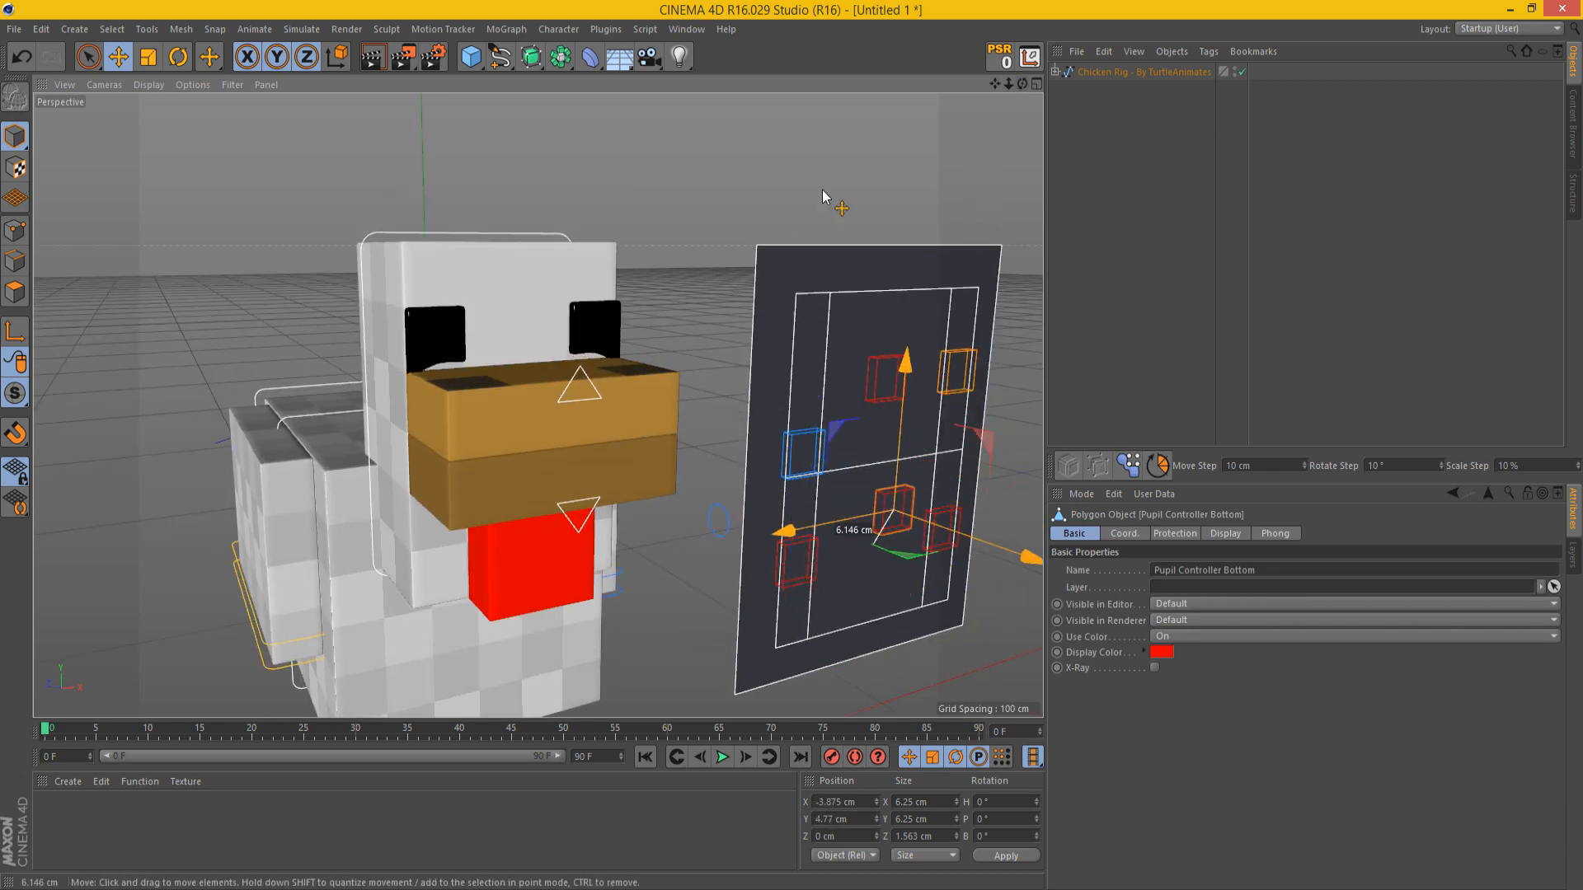
key(ctrl+z)
Step: Raise the Manual Controllers Control on the panel, then test moving the Left Pupil Controller on the face and undo that move
click(790, 459)
drag(786, 495, 678, 245)
click(620, 330)
drag(621, 361, 593, 216)
key(ctrl+z)
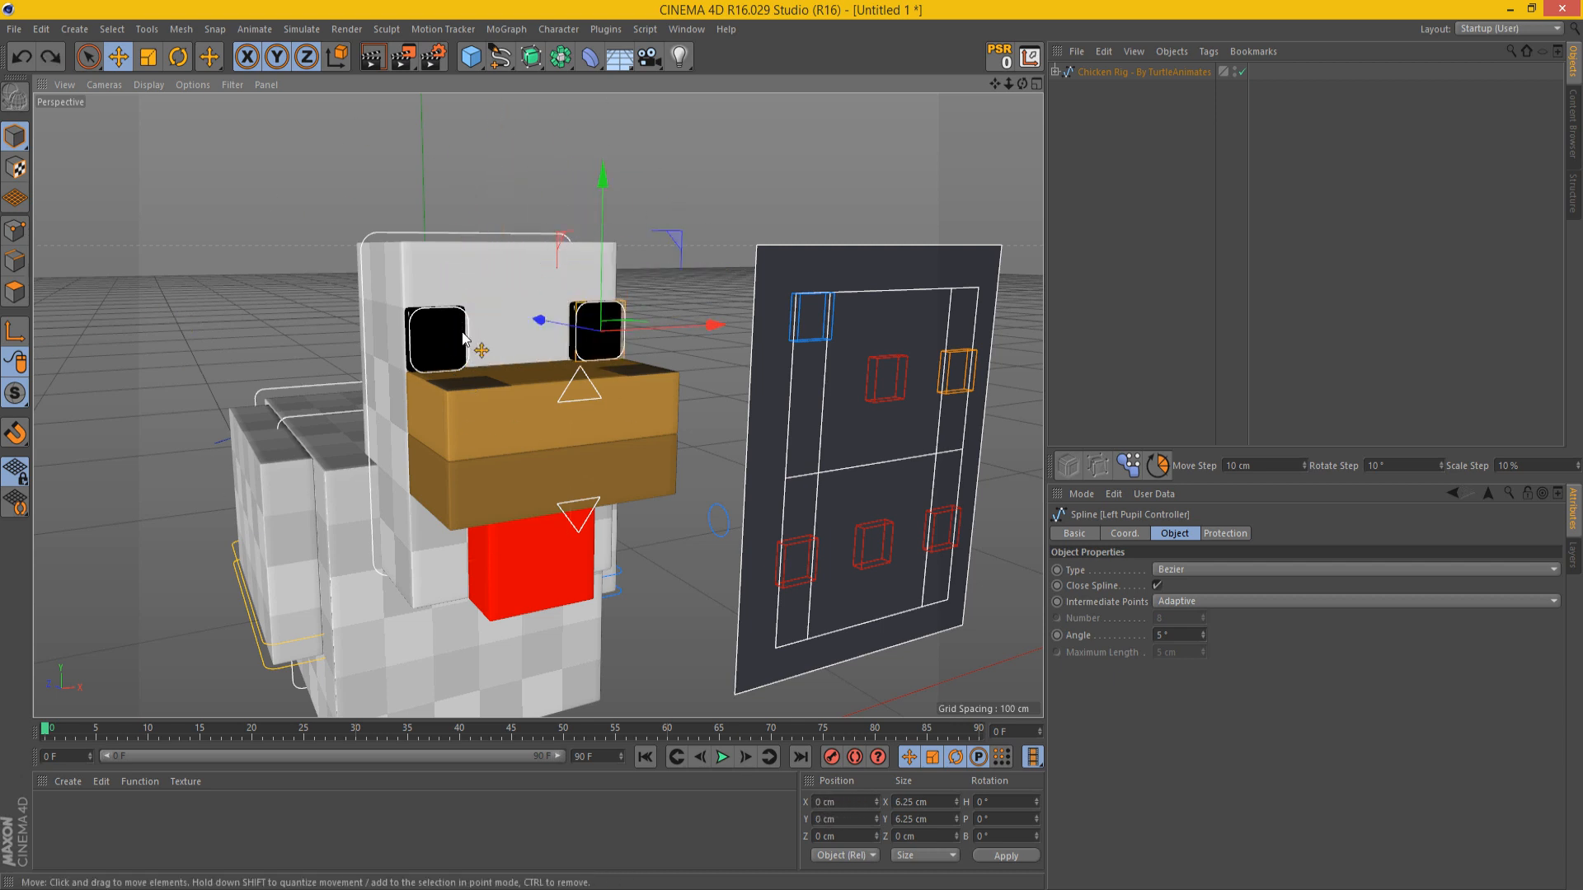
Step: Test moving the Right Pupil Controller to about X 8.4 cm, Y 6.25 cm, and undo it along with the Manual Controllers Control move
click(465, 332)
drag(467, 346, 487, 371)
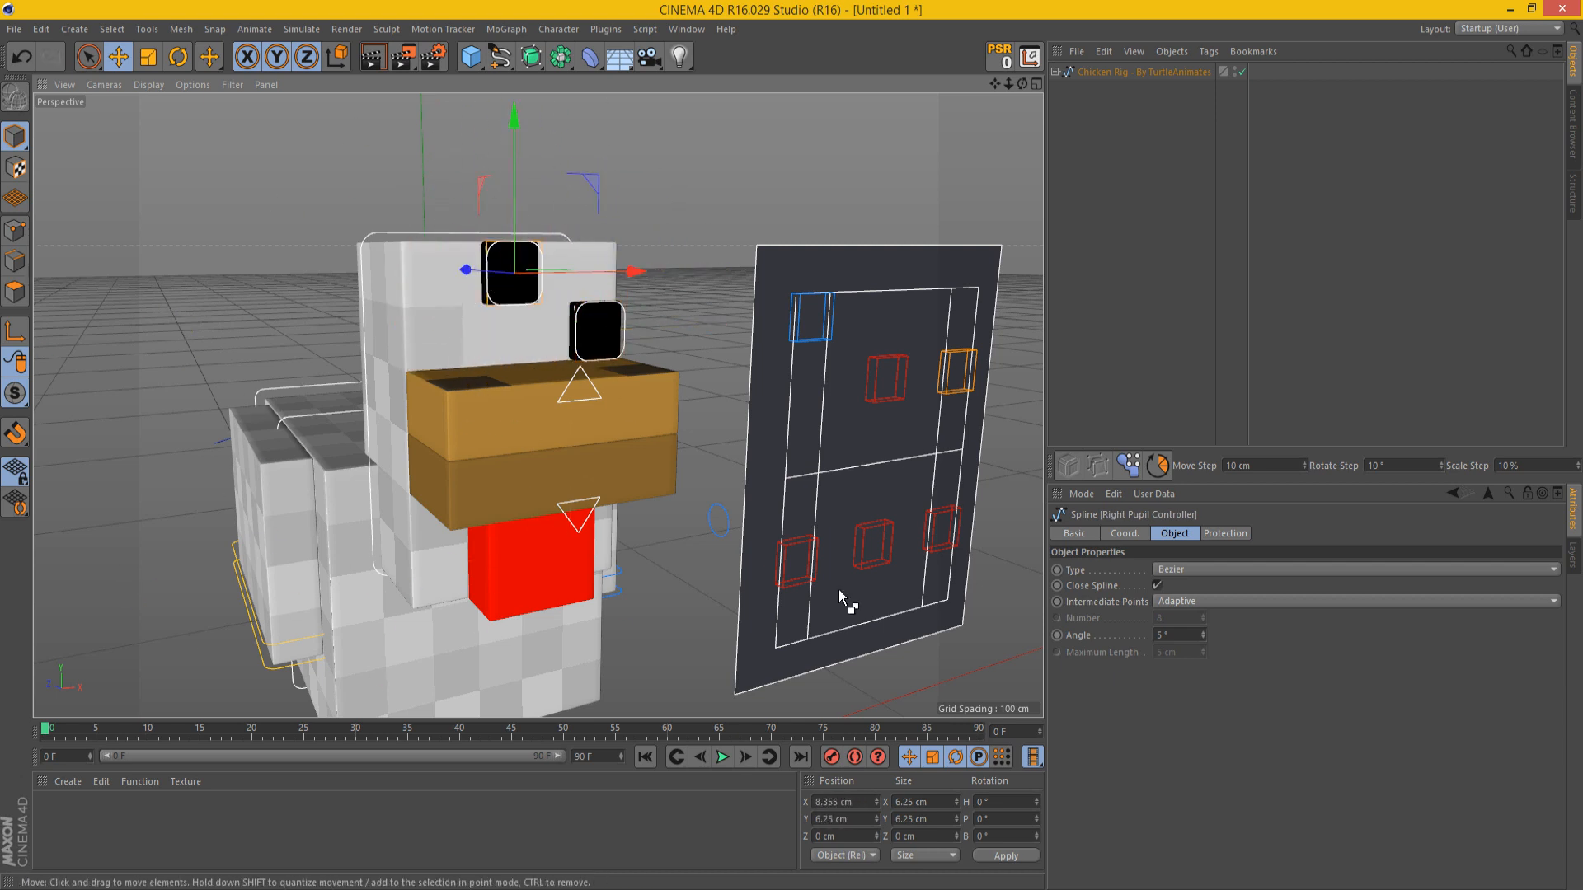
key(ctrl+z)
Step: Test stretching the head by raising the Squash and Stretch Controller to about Y 5.55 cm, and undo the changes
click(959, 371)
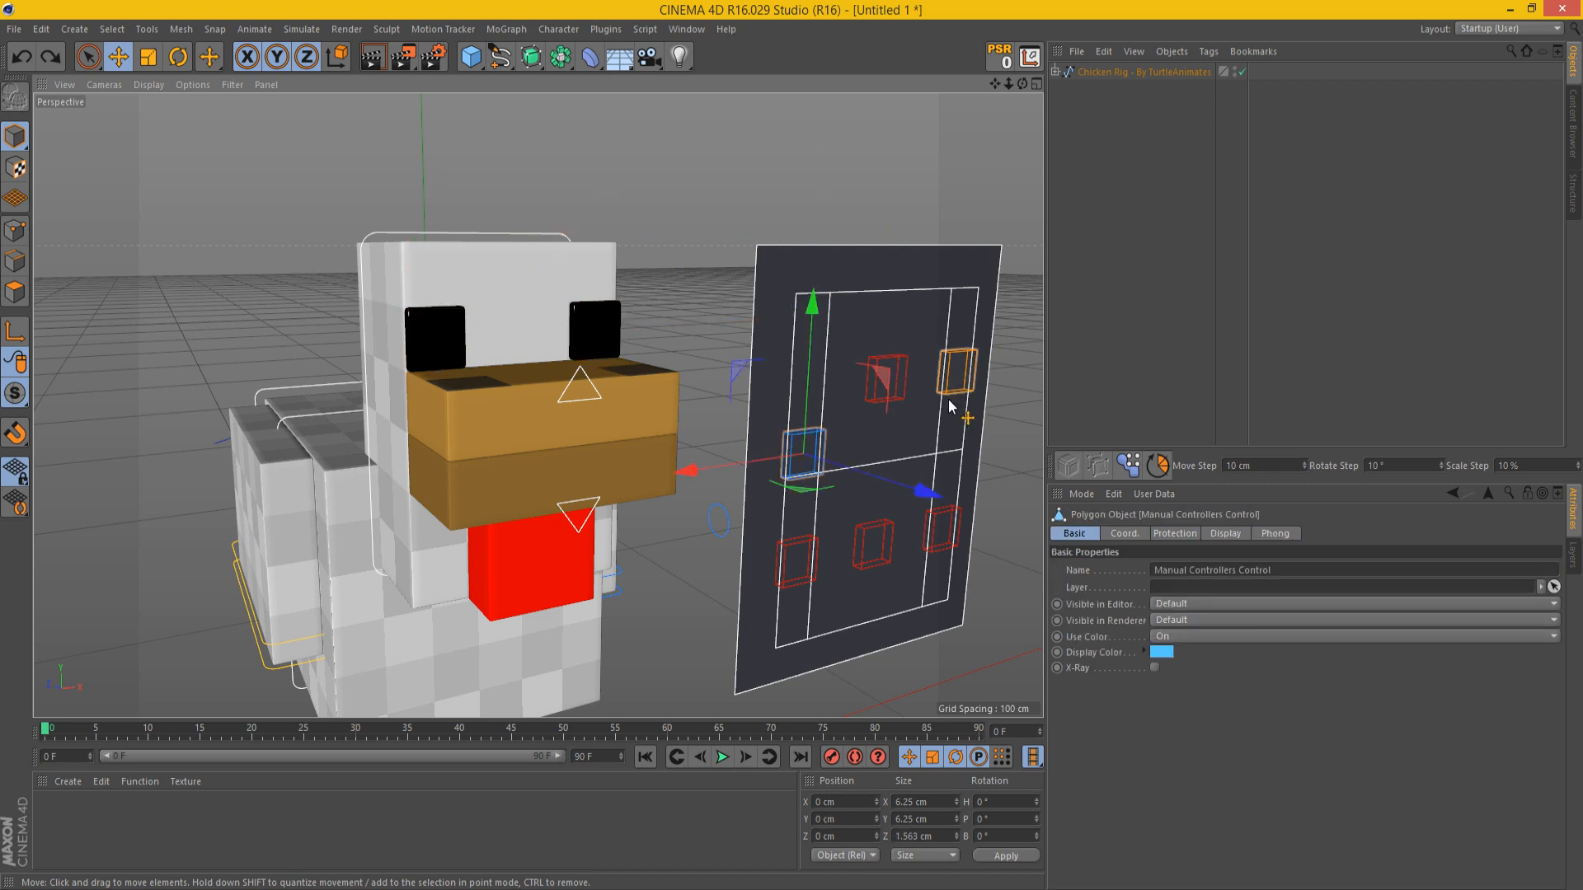
drag(970, 371, 959, 330)
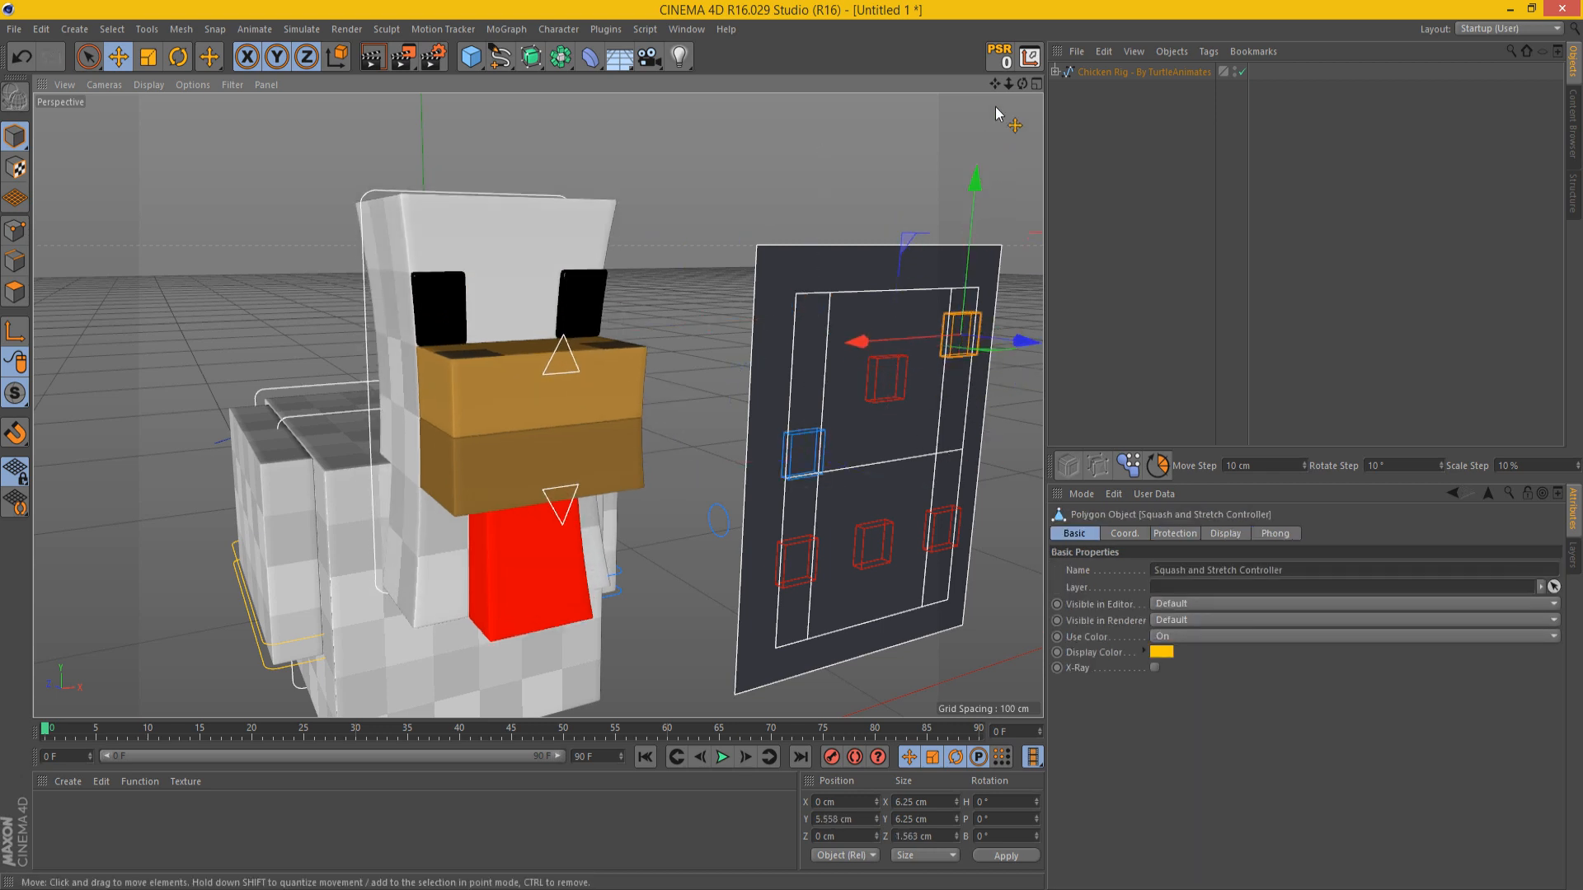
scroll(958, 332, up, 5)
scroll(960, 333, down, 6)
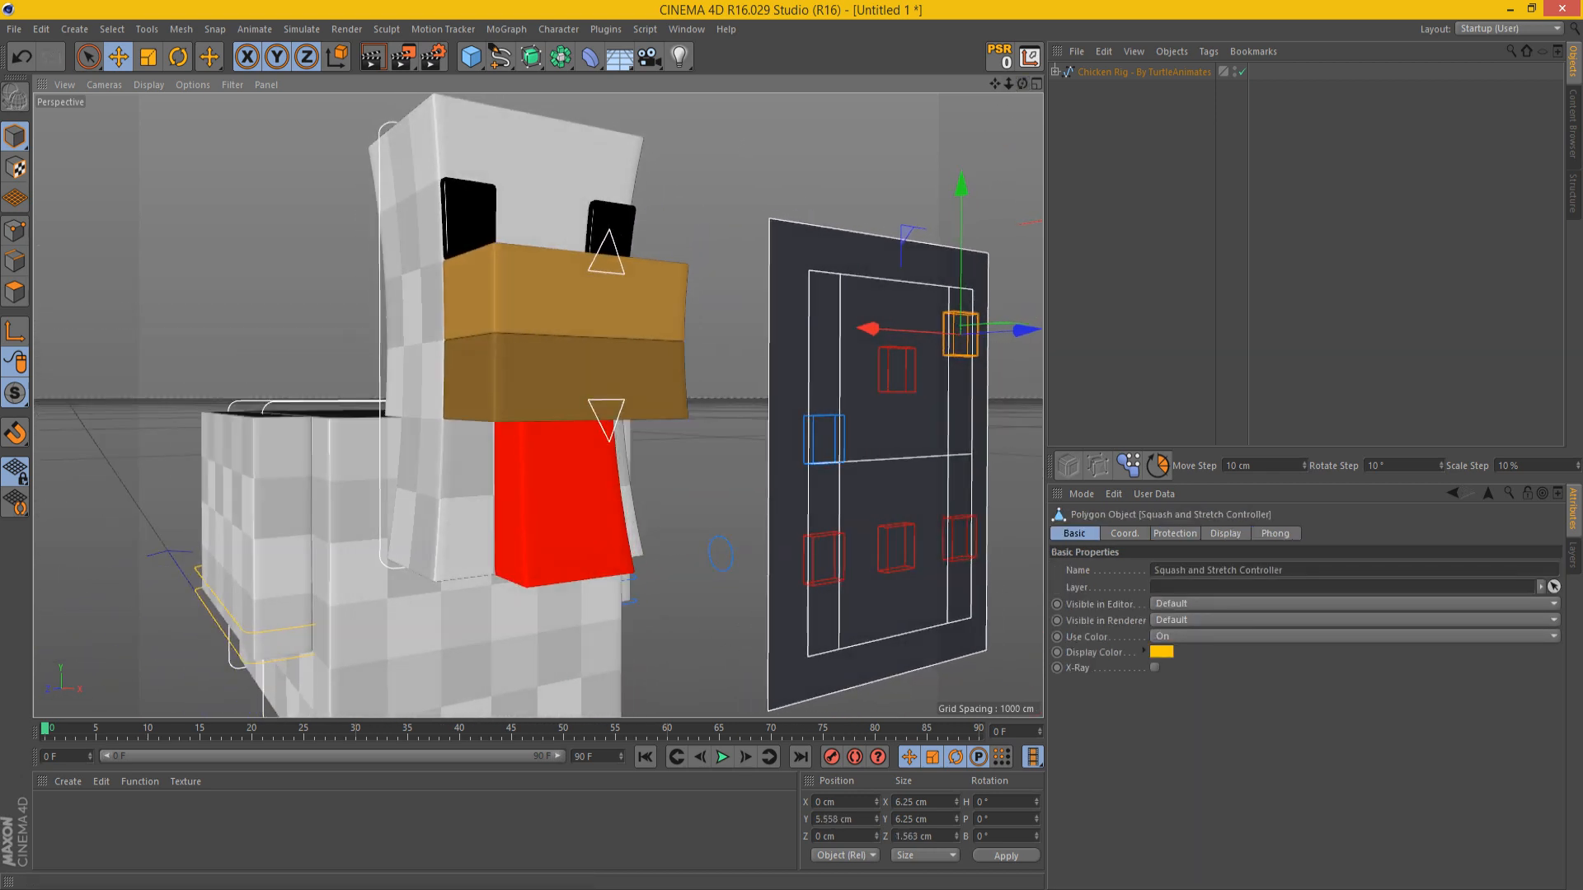
drag(865, 468, 818, 497)
key(ctrl+z)
key(ctrl+z)
key(ctrl+z)
Step: Test the pupil scale controllers in the lower corners of the control panel and undo their changes
click(837, 505)
shift+click(730, 513)
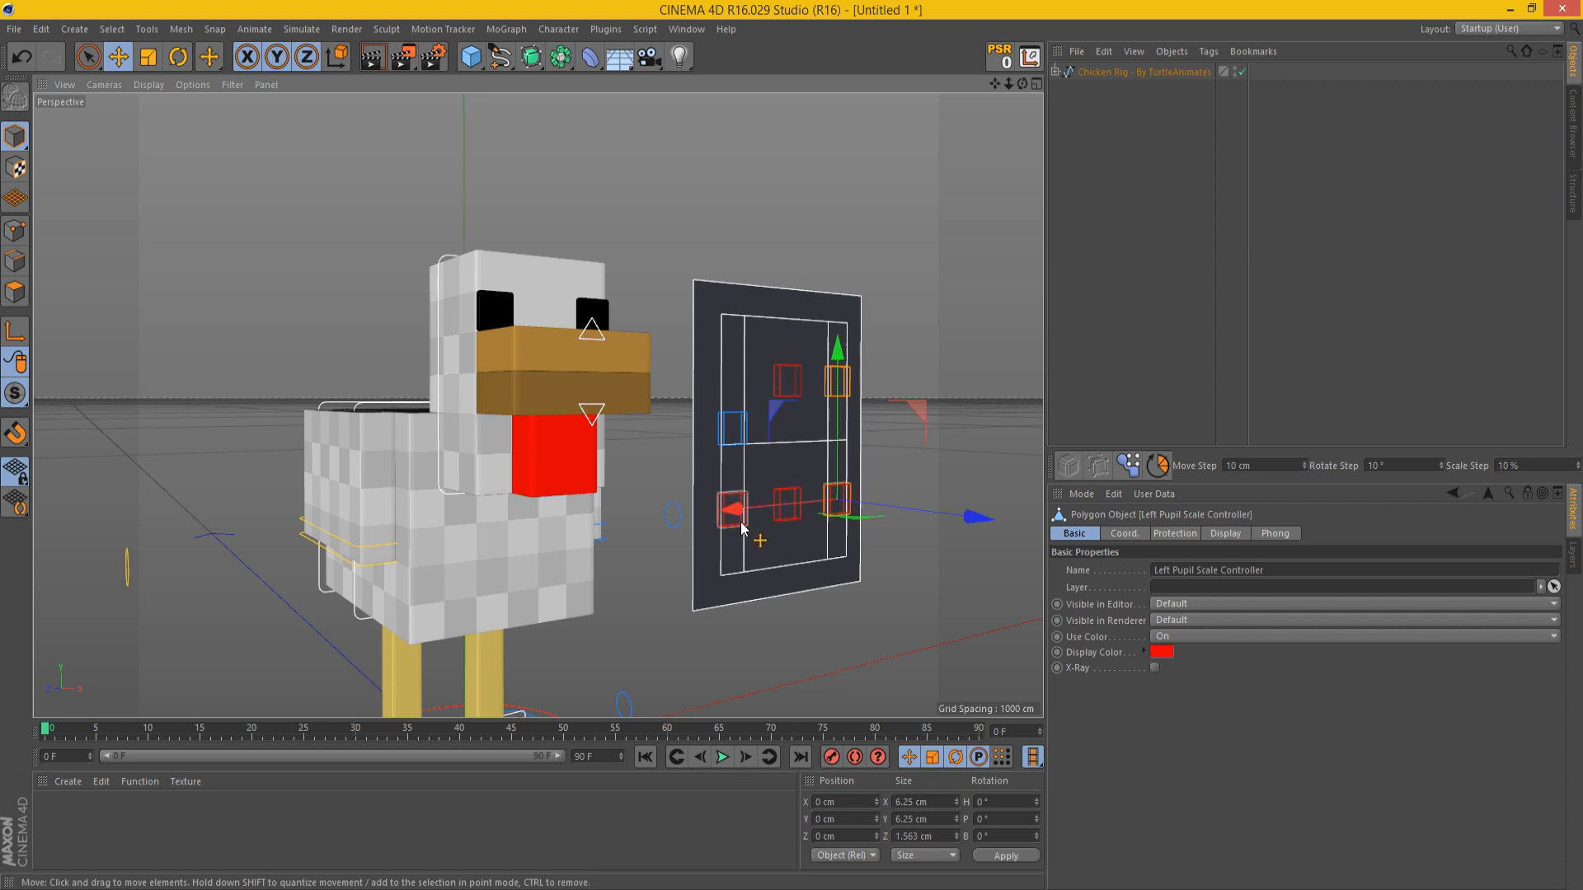
drag(726, 538, 892, 370)
key(ctrl+z)
key(ctrl+z)
key(ctrl+z)
click(715, 521)
key(ctrl+z)
Step: Turn off the chicken rig's control panel and deselect the rig
click(944, 222)
drag(1023, 83, 1018, 21)
click(1138, 73)
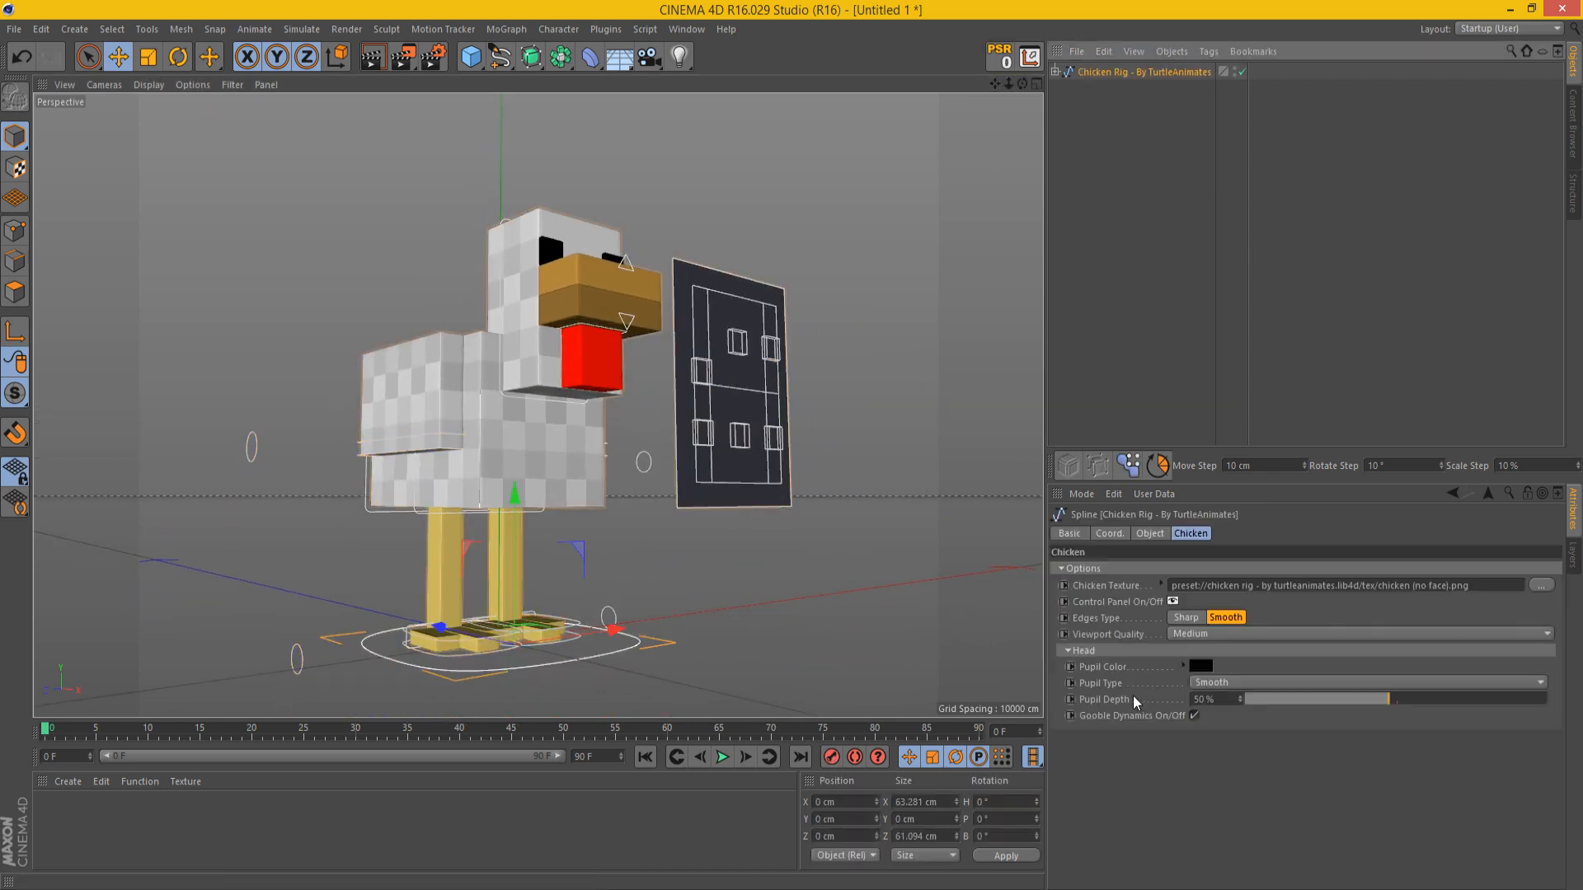
click(1172, 602)
click(1001, 93)
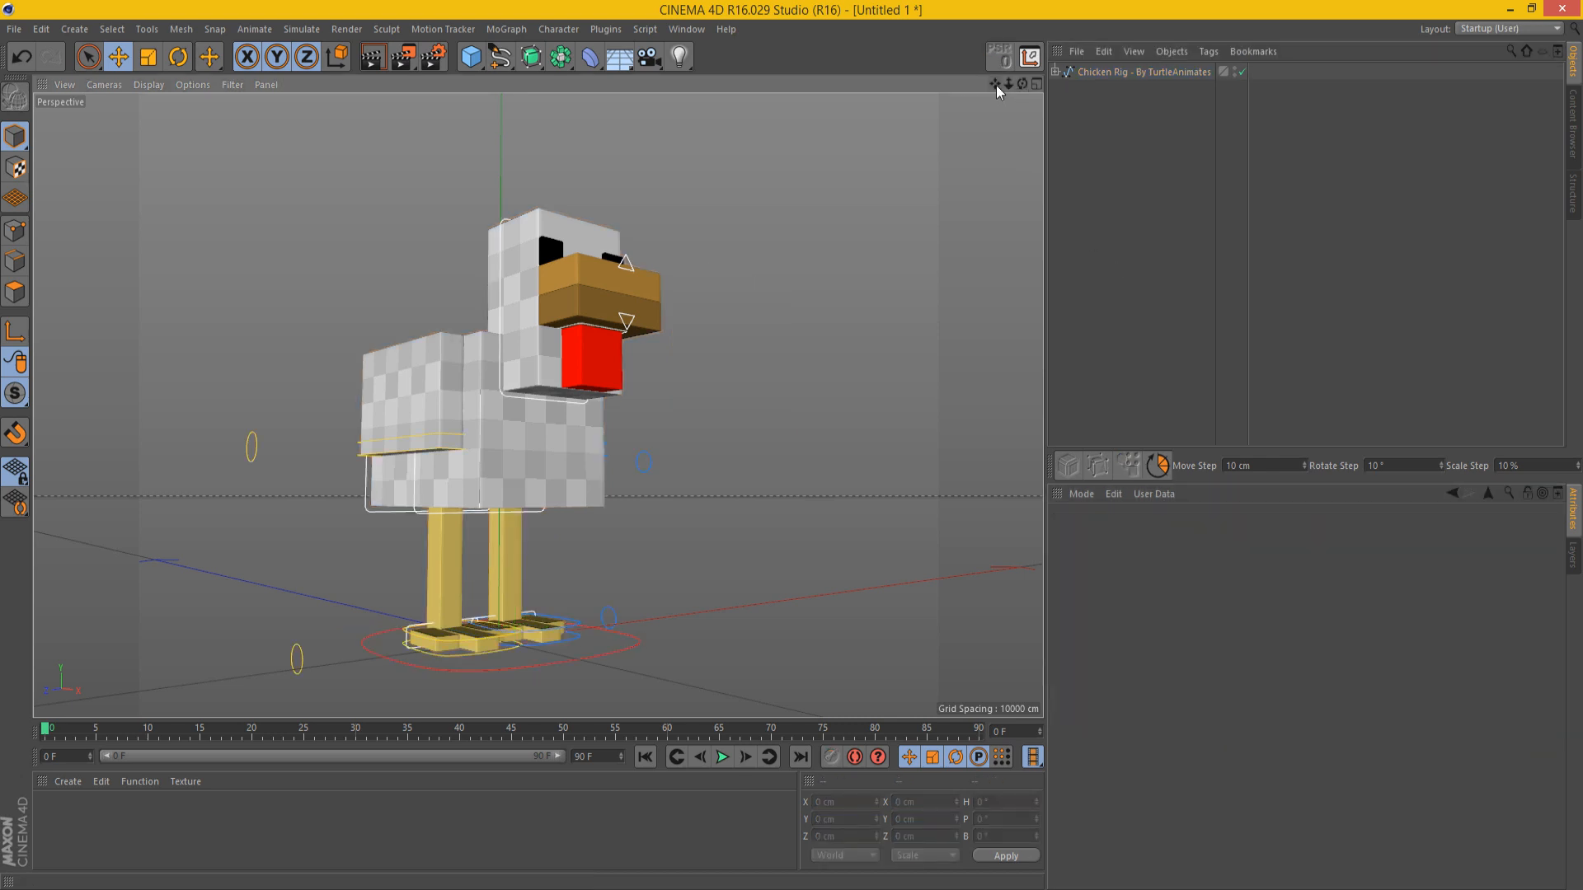